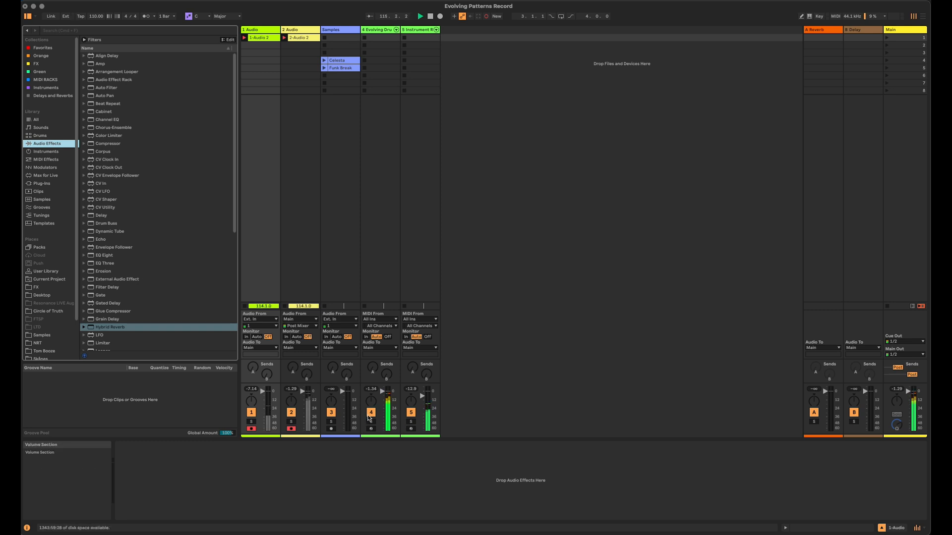
Deactivate the Evolving Drums and Instrument Rack tracks and delete both of them from the set.
left_click(370, 414)
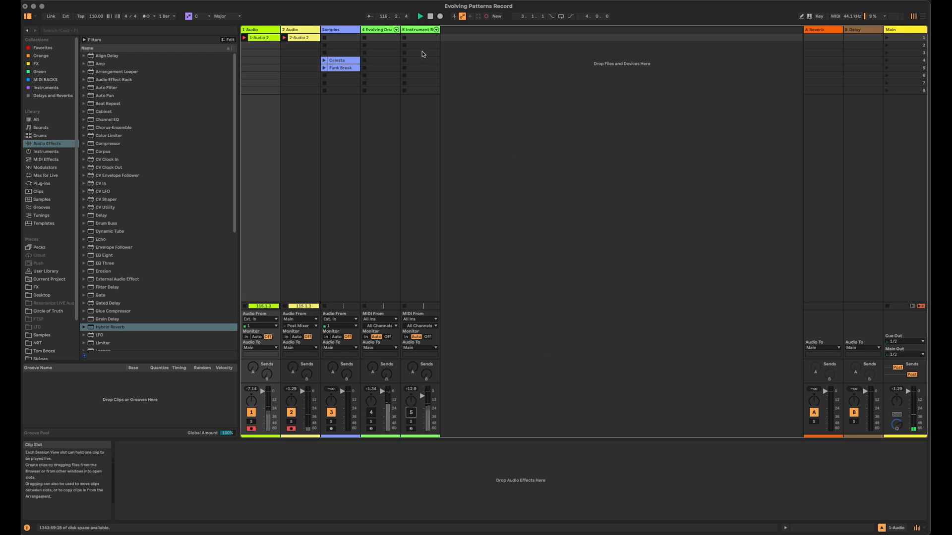
left_click(421, 30)
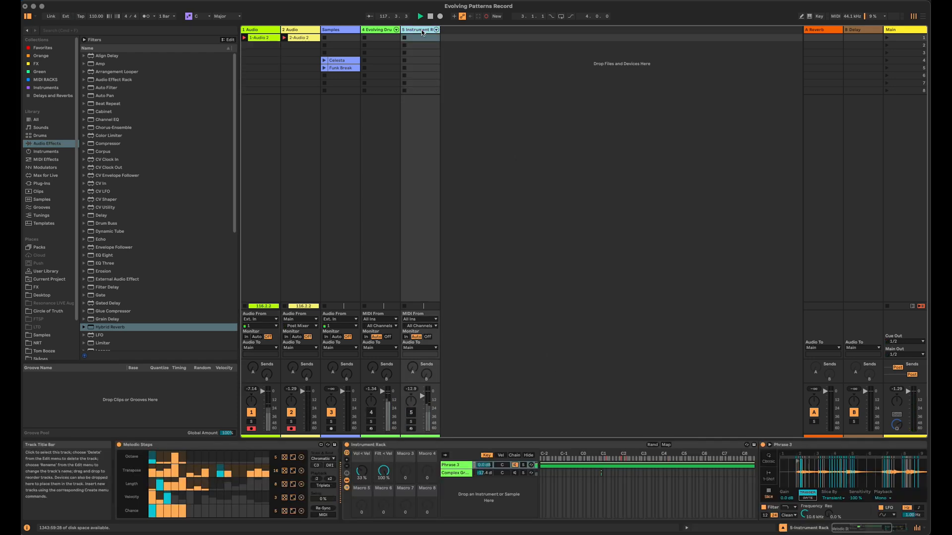
key("Delete")
key("Delete")
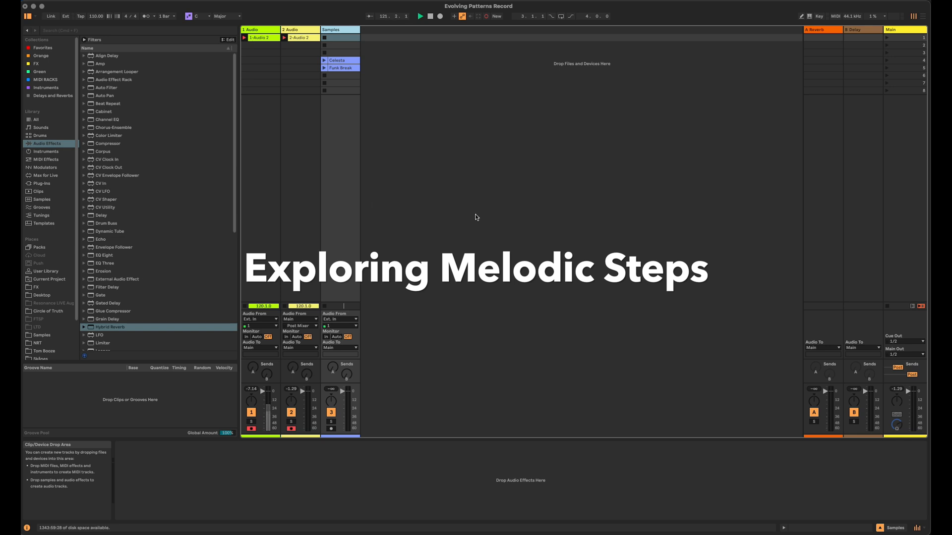
Create a new MIDI track by adding the Melodic Steps MIDI effect to the empty session area.
left_click(46, 159)
left_click(110, 121)
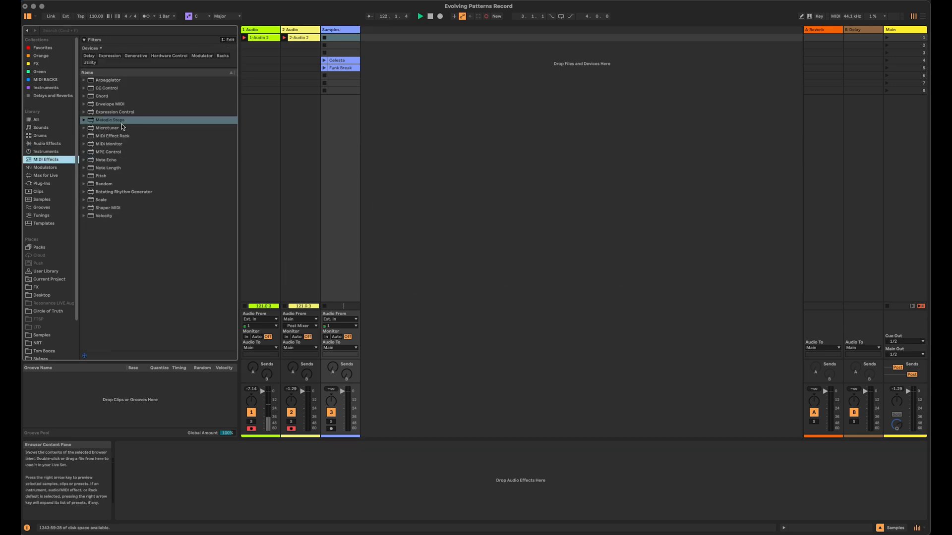
left_click_drag(102, 122, 429, 67)
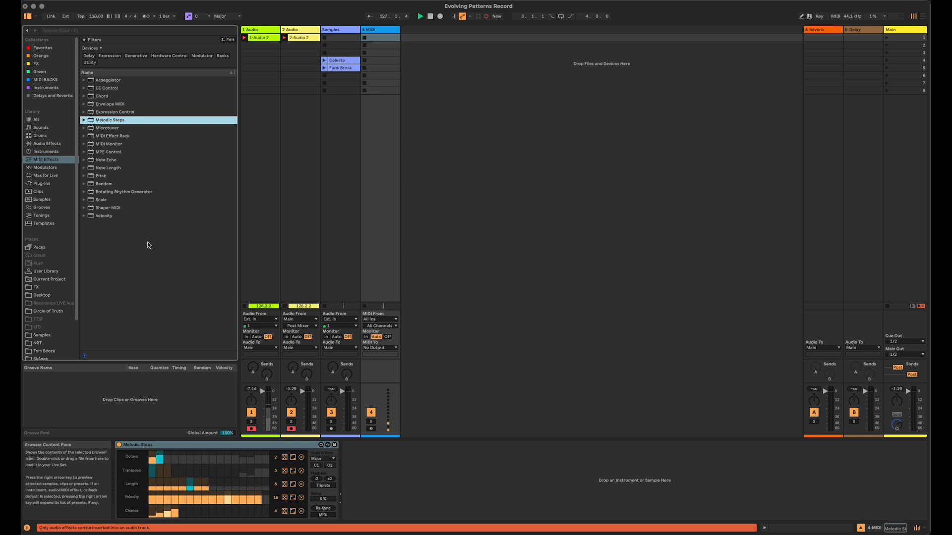
Load the Operator instrument onto the Melodic Steps track and change its oscillator waveform.
left_click(59, 152)
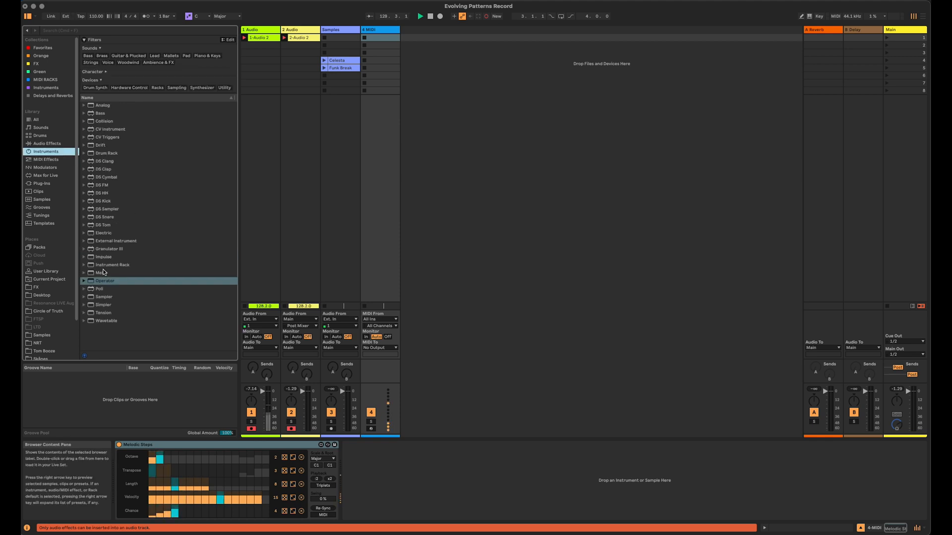
double_click(104, 280)
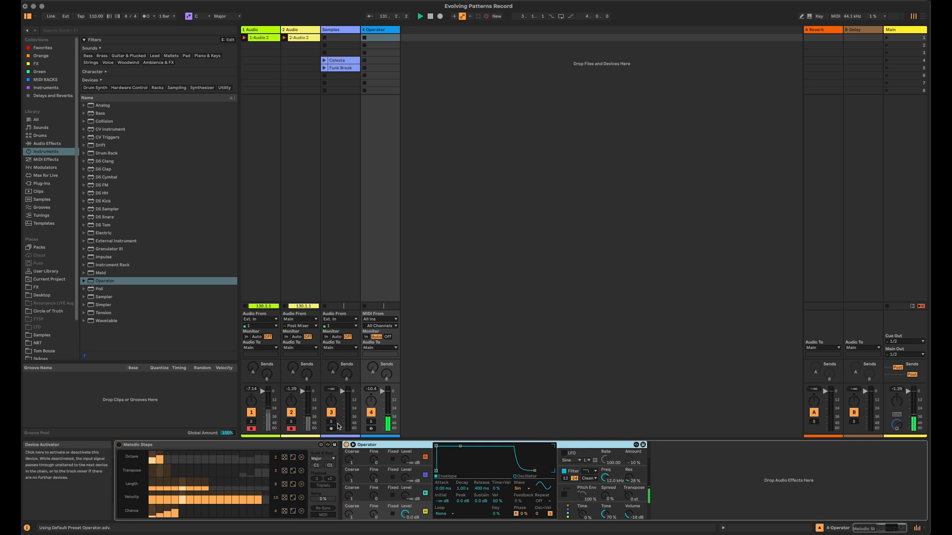
left_click(520, 489)
left_click(530, 463)
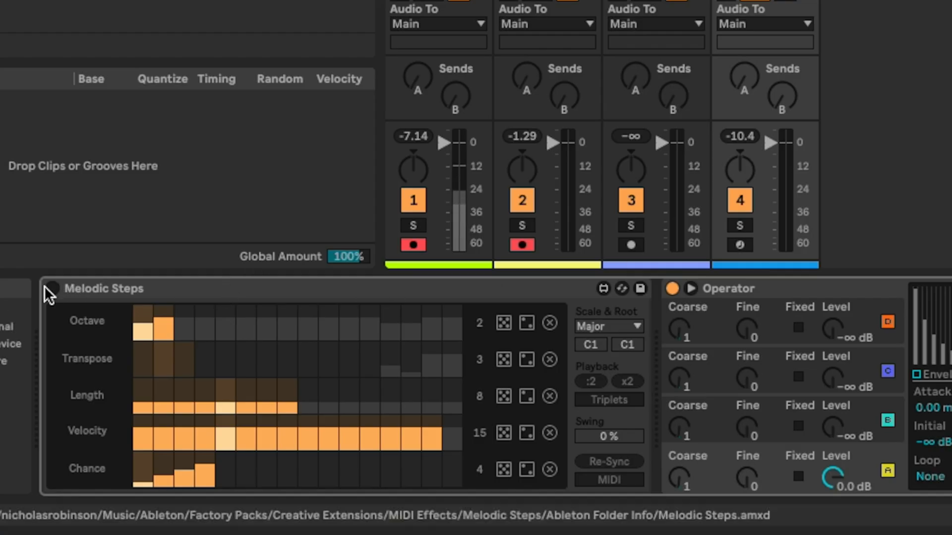
Reset the Octave, Transpose, Velocity and Chance lanes of Melodic Steps and activate the device.
left_click(549, 323)
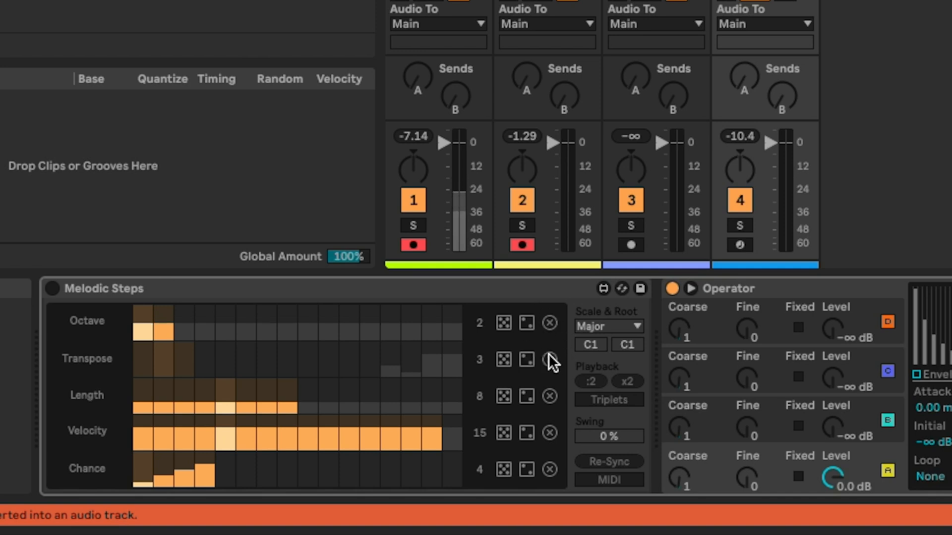
left_click(549, 359)
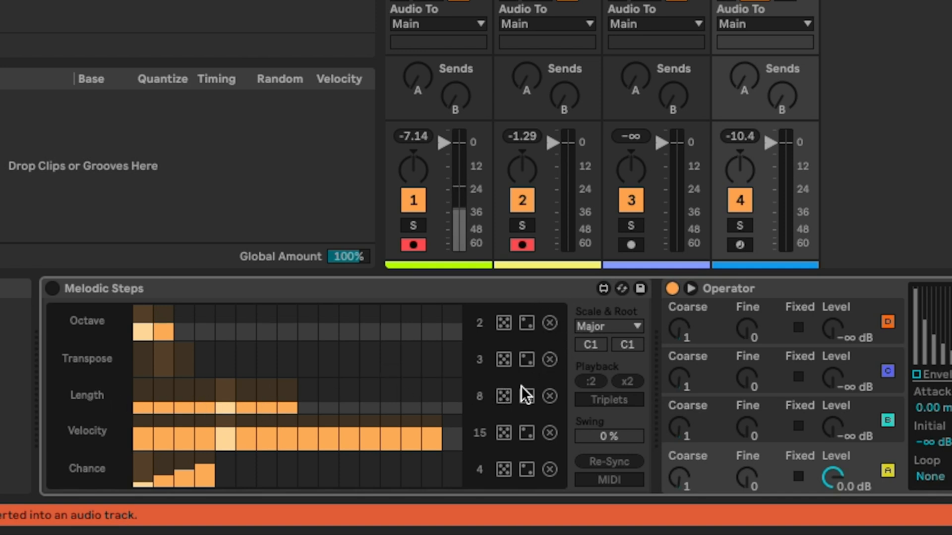
left_click(550, 433)
left_click(549, 469)
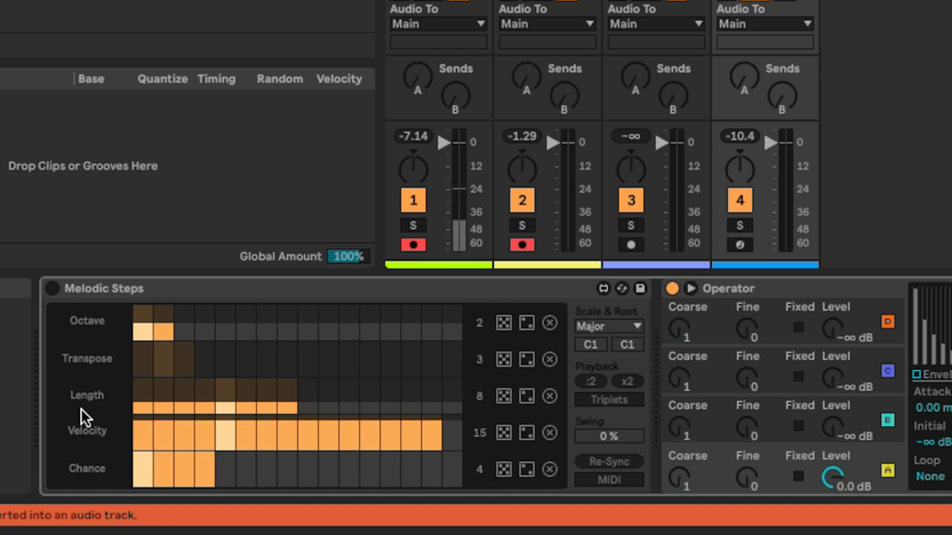
left_click(50, 288)
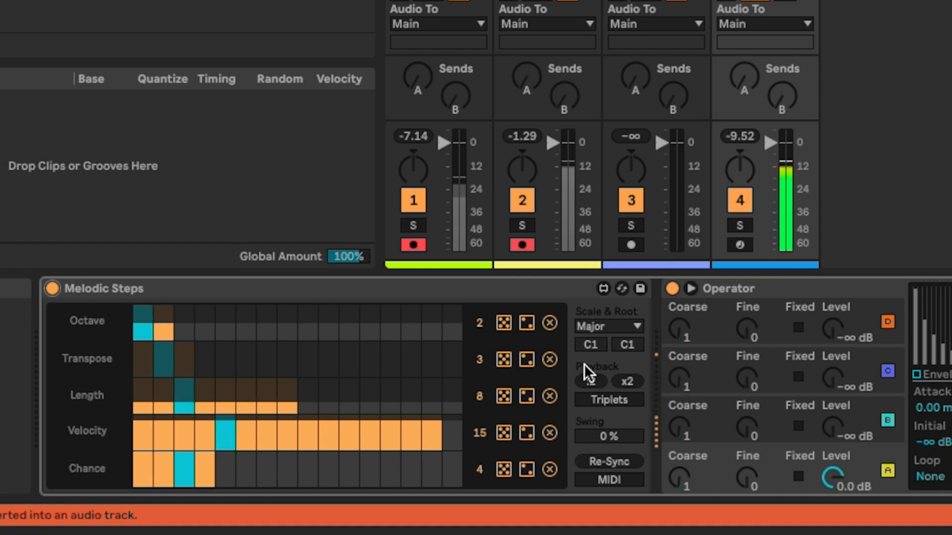
Set the Melodic Steps scale to Chromatic with root note C2 and try the :2 playback rate.
left_click(592, 344)
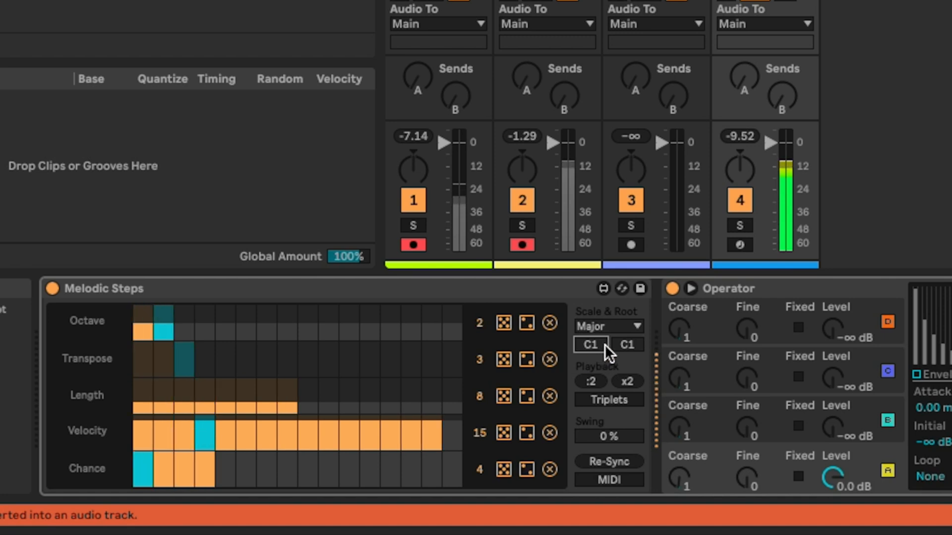
left_click(617, 327)
left_click(618, 344)
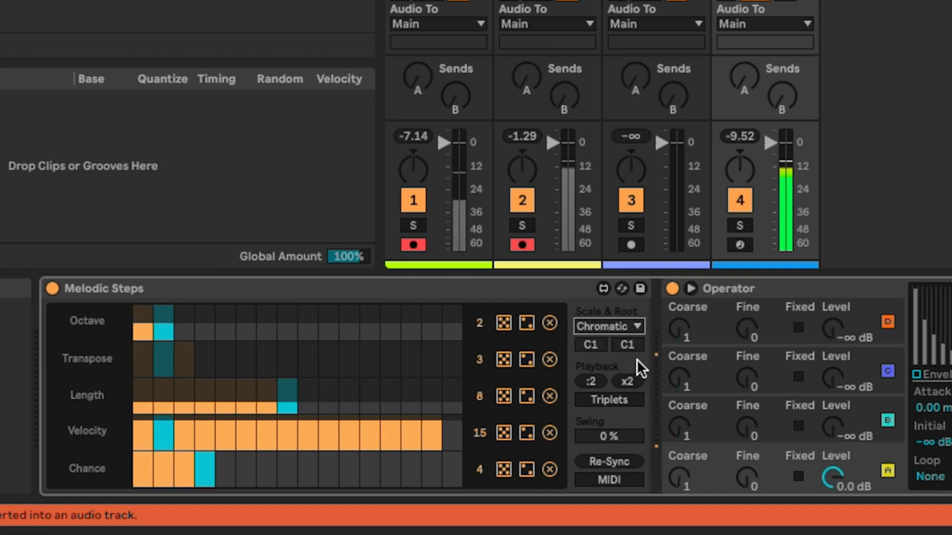
left_click(600, 343)
left_click_drag(600, 342, 601, 318)
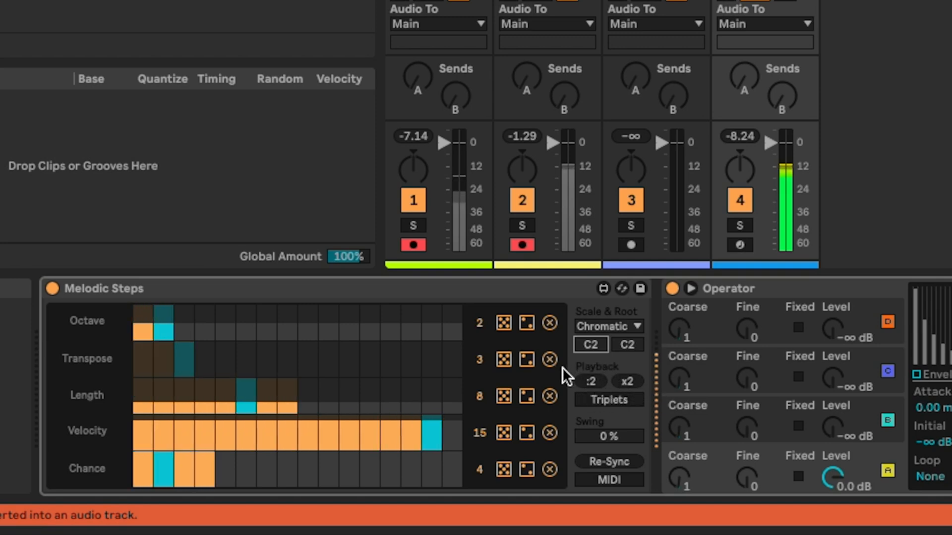
left_click(591, 381)
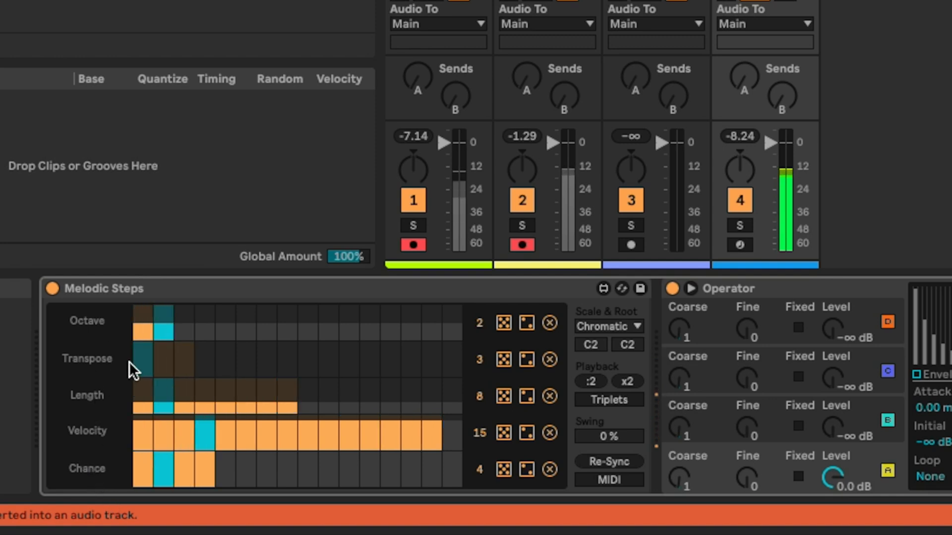
Raise the second and third Transpose steps, extend the Transpose lane to 4 steps and raise the fourth one.
left_click(164, 366)
left_click(182, 352)
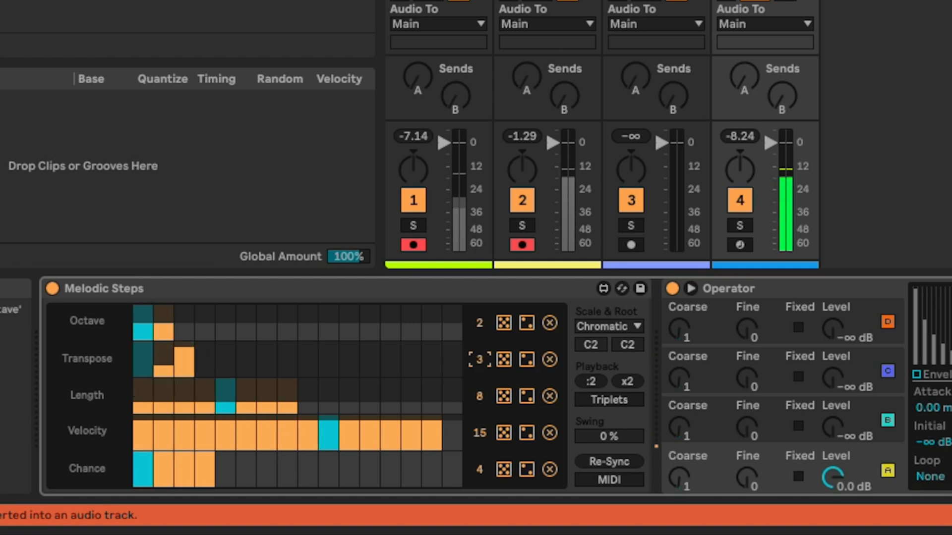
left_click_drag(480, 360, 480, 355)
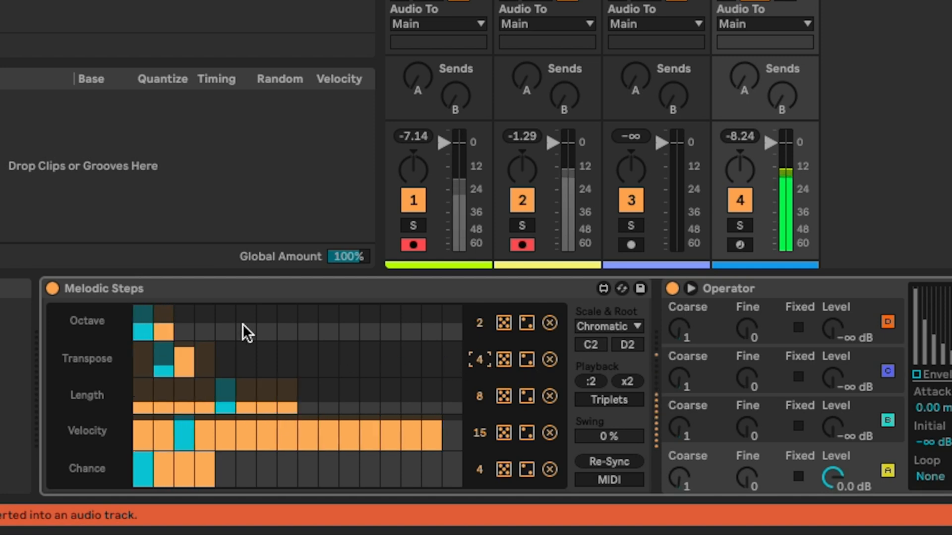
left_click(208, 364)
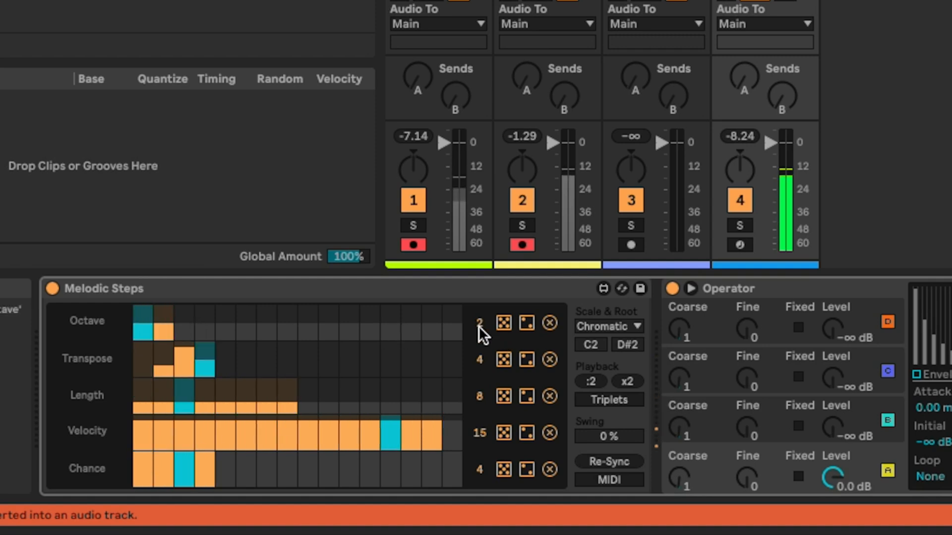
Try raising the second Octave step and lengthening the first Length step, returning each to its default level.
left_click(166, 315)
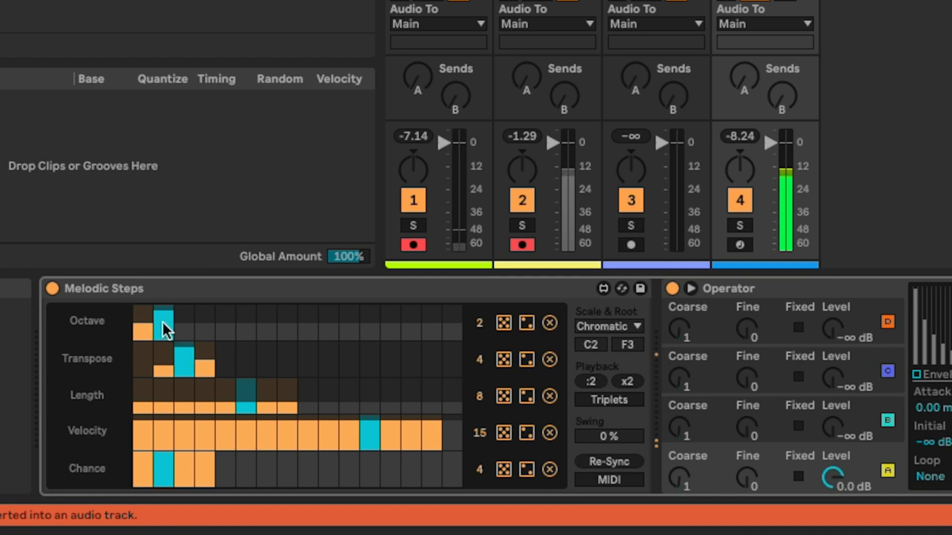
left_click(162, 322)
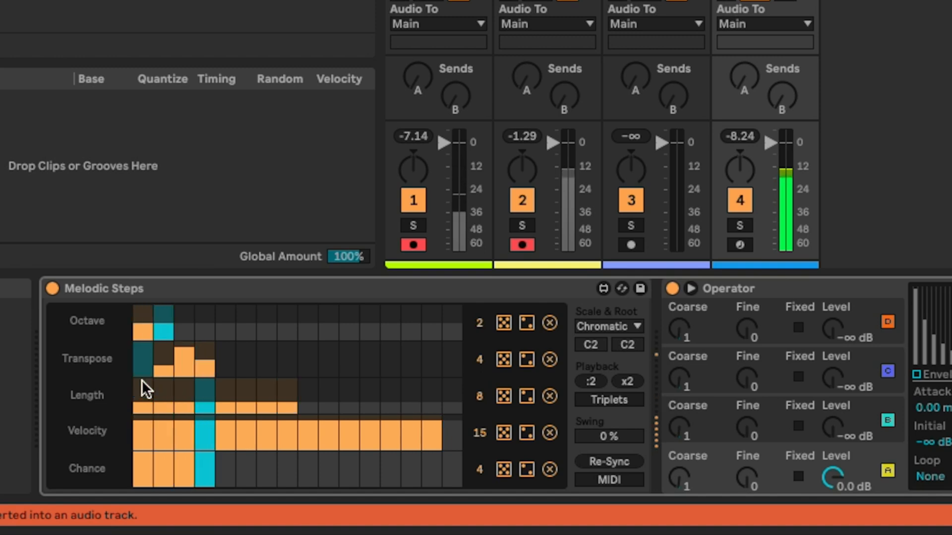
left_click_drag(141, 391, 141, 353)
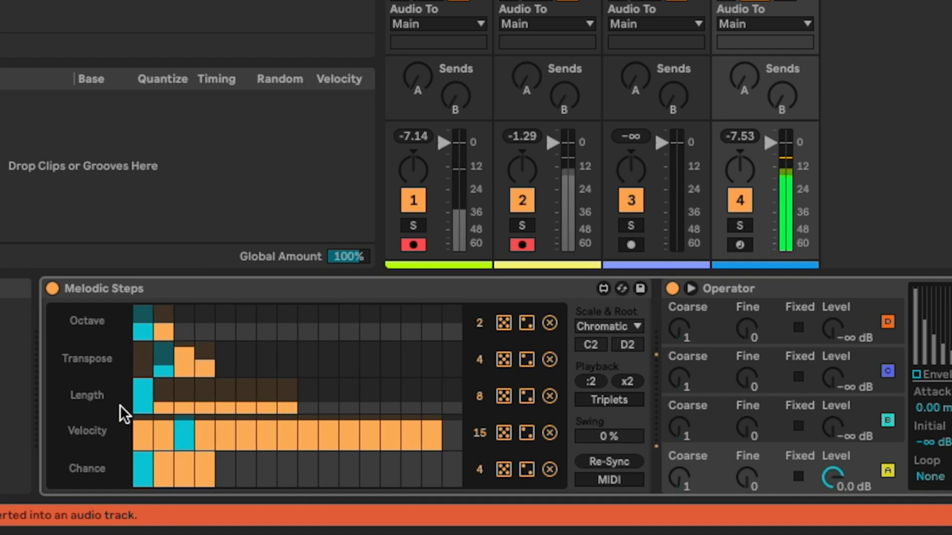
left_click(144, 397)
left_click_drag(143, 397, 144, 403)
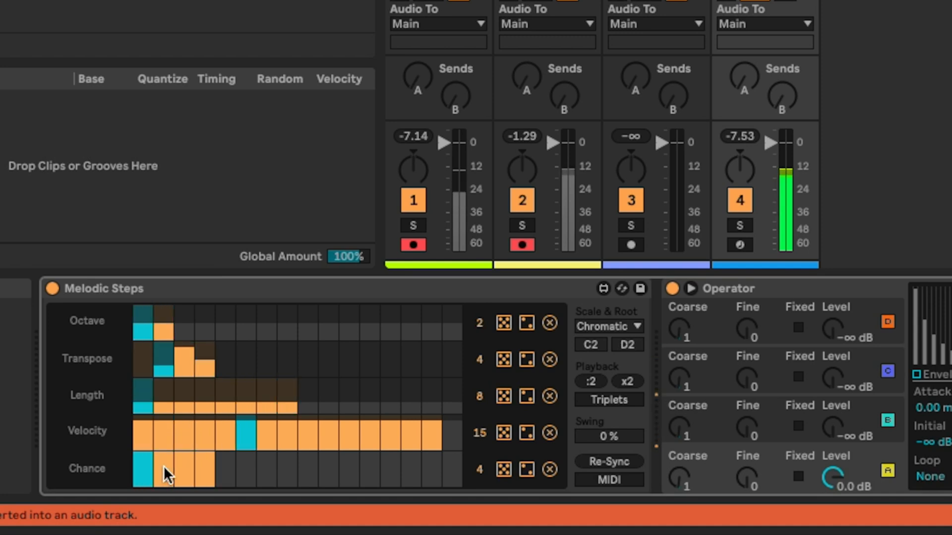
Try the second Chance step at zero and at about half, and return it to full.
left_click_drag(164, 463, 162, 491)
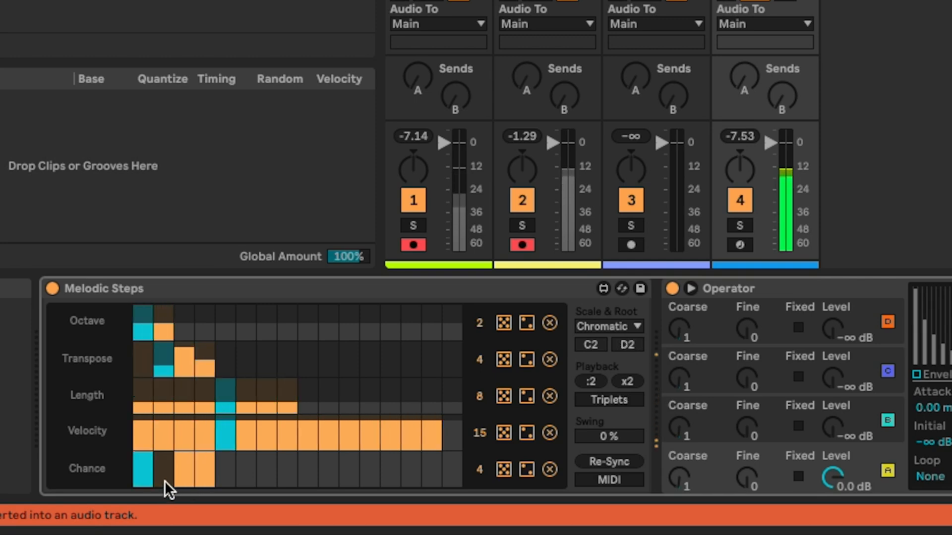
left_click(168, 468)
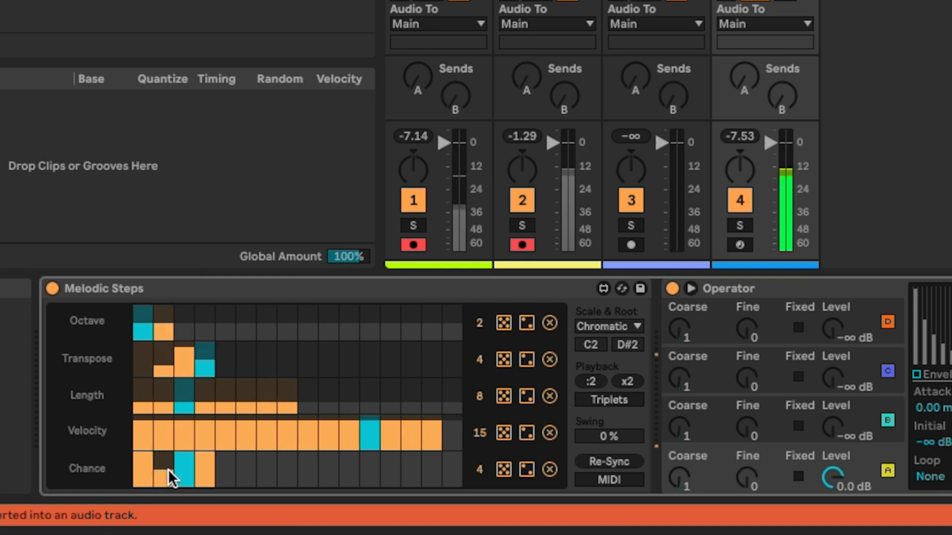
left_click_drag(167, 468, 168, 450)
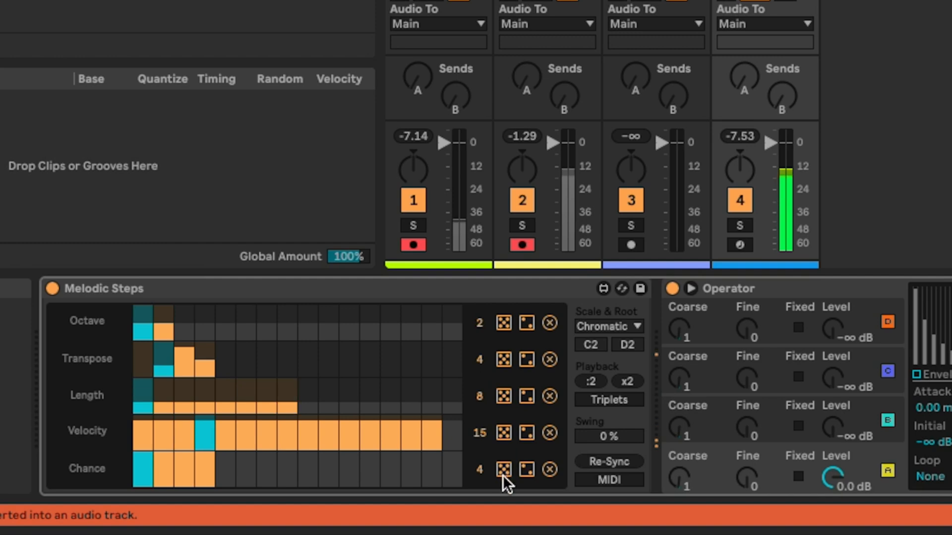
Randomize the Octave lane several times, set its second step to the middle level and raise its first step.
left_click(507, 320)
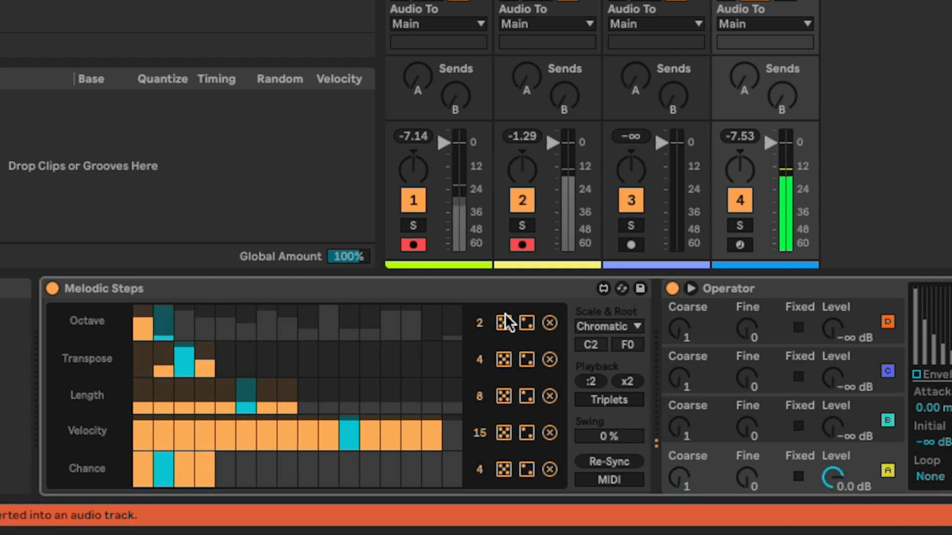
left_click(505, 322)
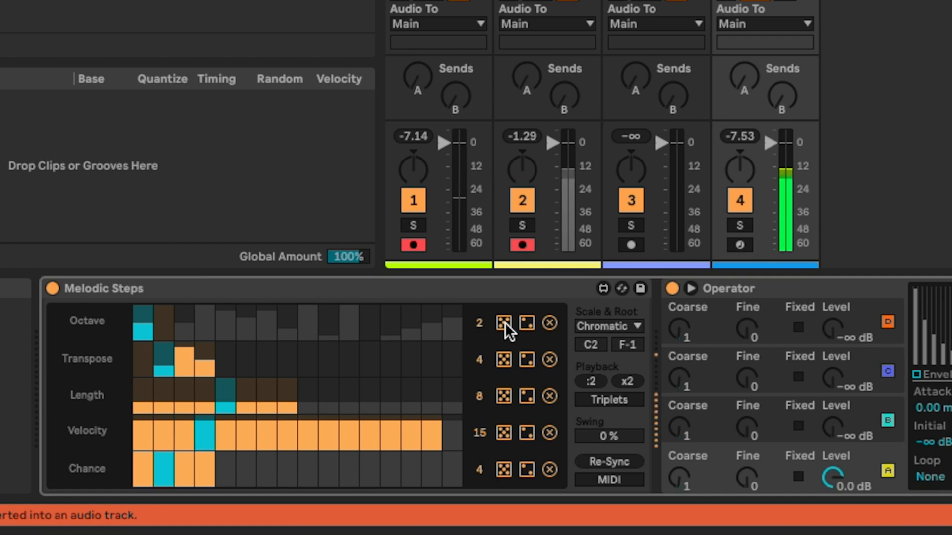
left_click(505, 322)
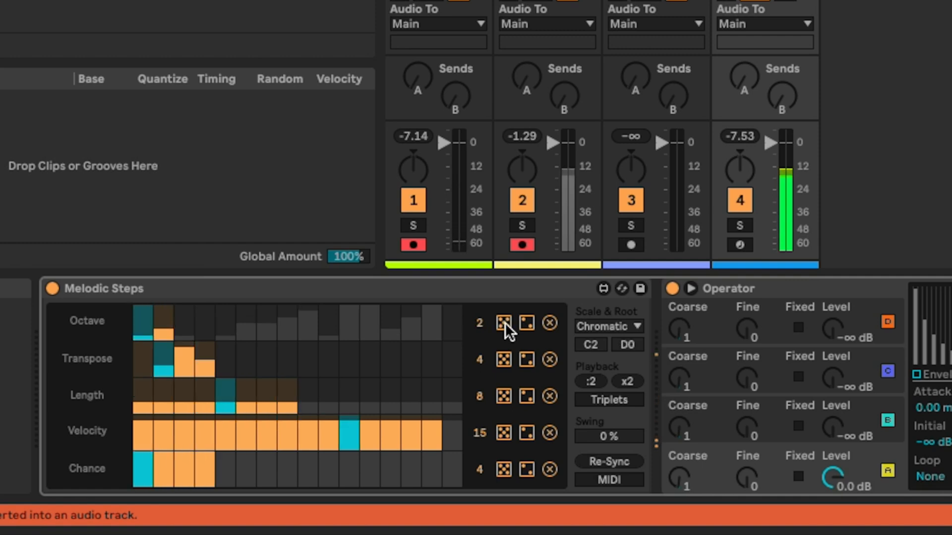
left_click(507, 319)
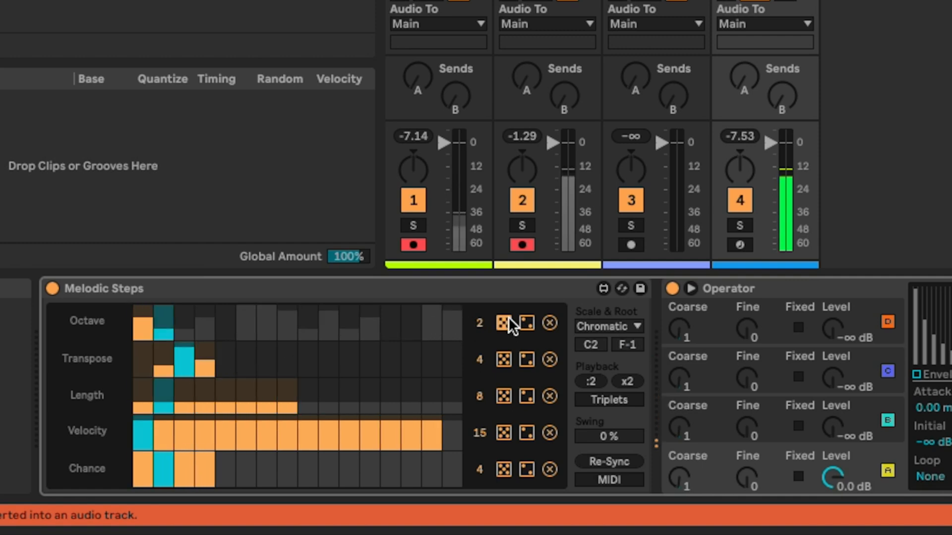
left_click(168, 326)
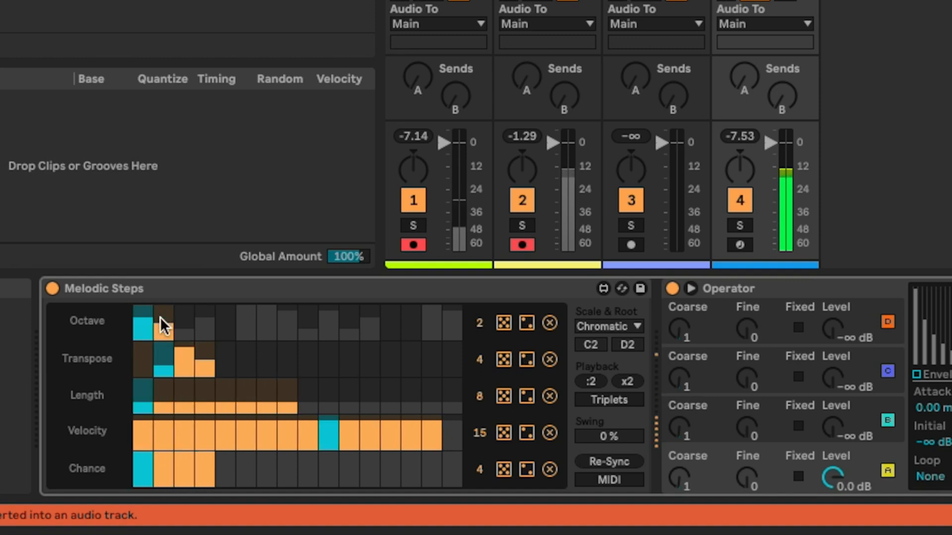
left_click(139, 312)
Randomize the Transpose, Velocity, Length and Chance lanes of Melodic Steps.
left_click(507, 357)
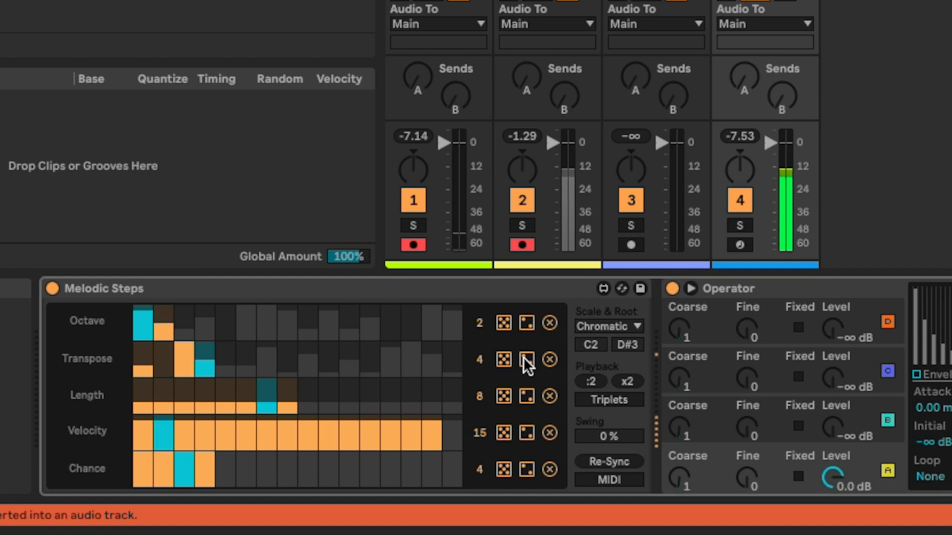
left_click(502, 358)
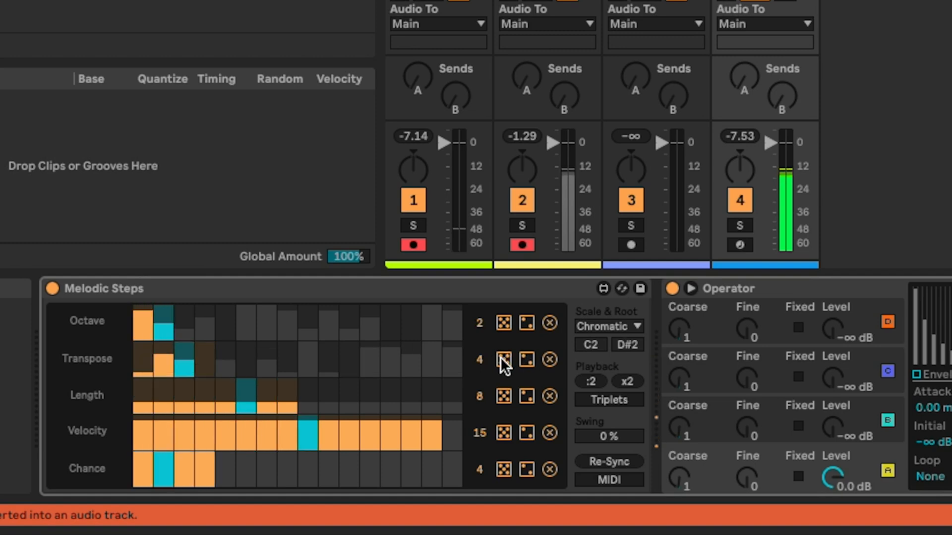
left_click(504, 431)
left_click(503, 395)
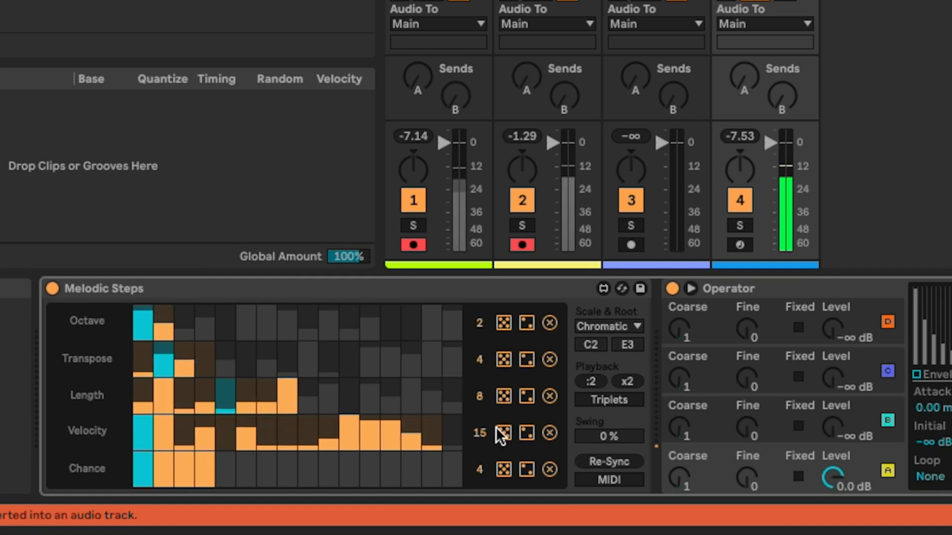
left_click(511, 465)
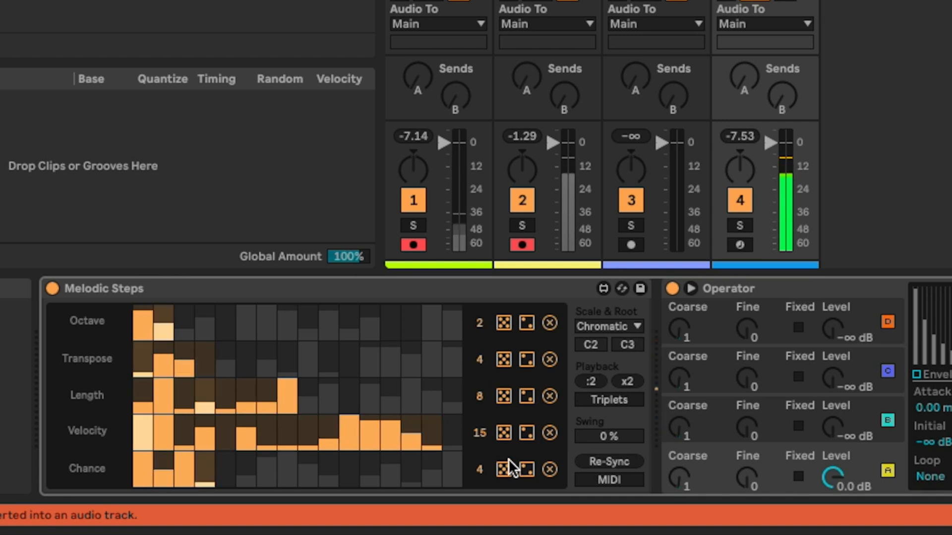
Reset the Chance, Velocity, Length, Transpose and Octave lanes of Melodic Steps to their defaults.
left_click(550, 469)
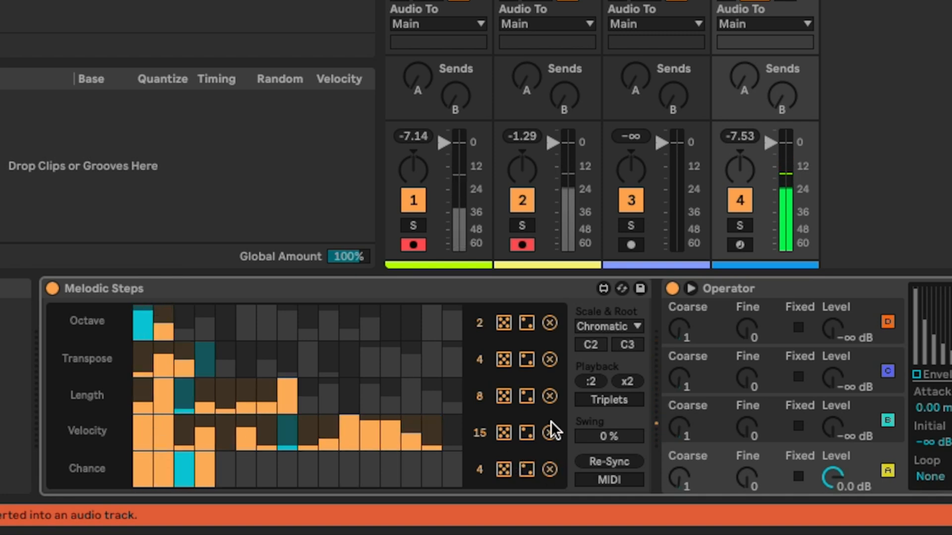
left_click(550, 433)
left_click(549, 396)
left_click(549, 359)
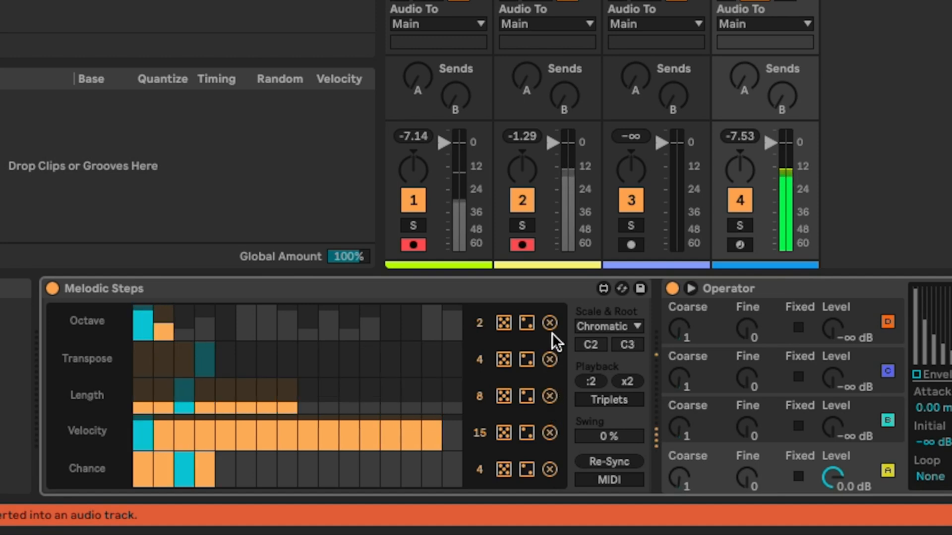
left_click(549, 323)
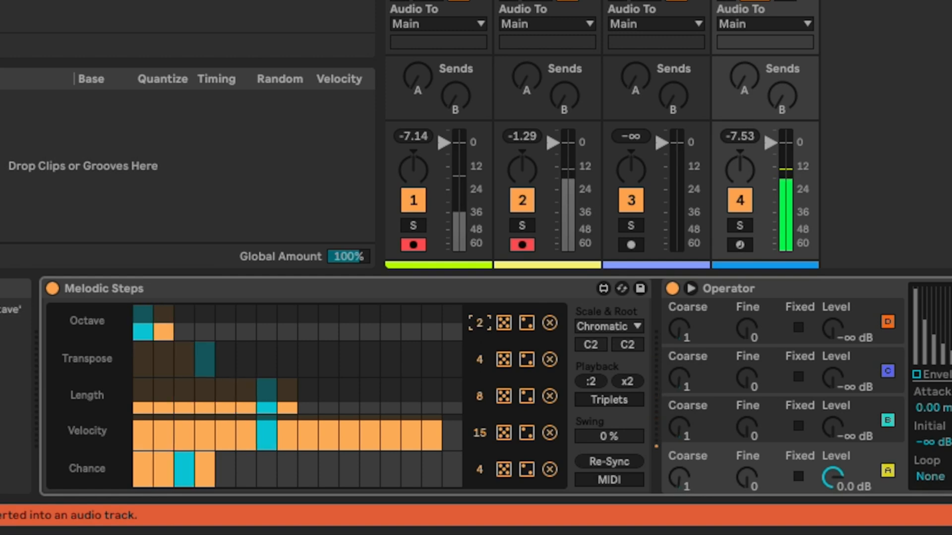
Extend the Octave lane to 3 steps with a raised third step, and set Transpose steps two to four to low, high and middle.
left_click_drag(479, 322, 479, 318)
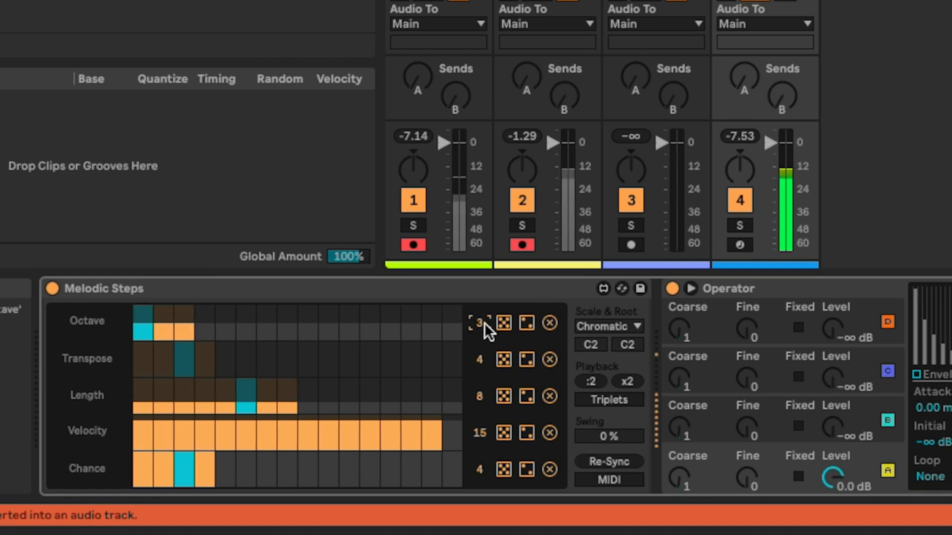
left_click(167, 361)
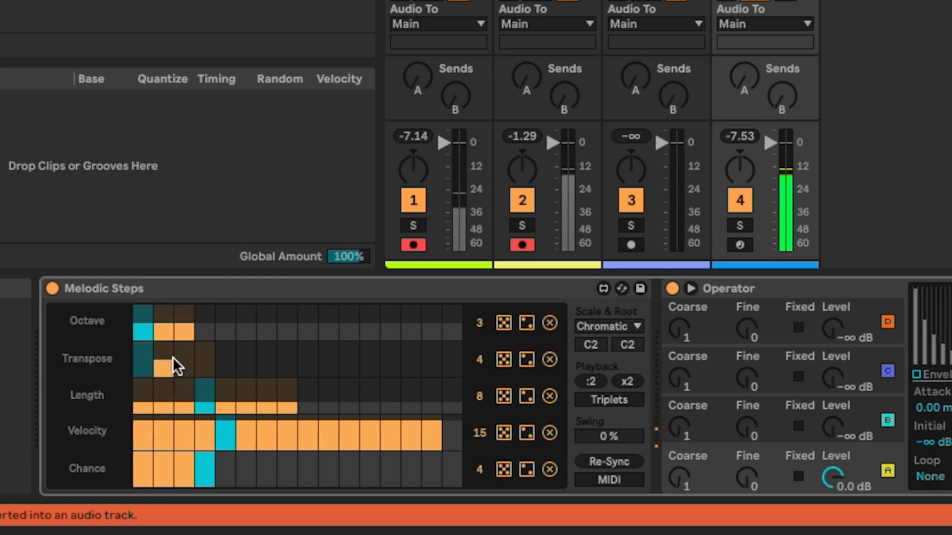
left_click(199, 361)
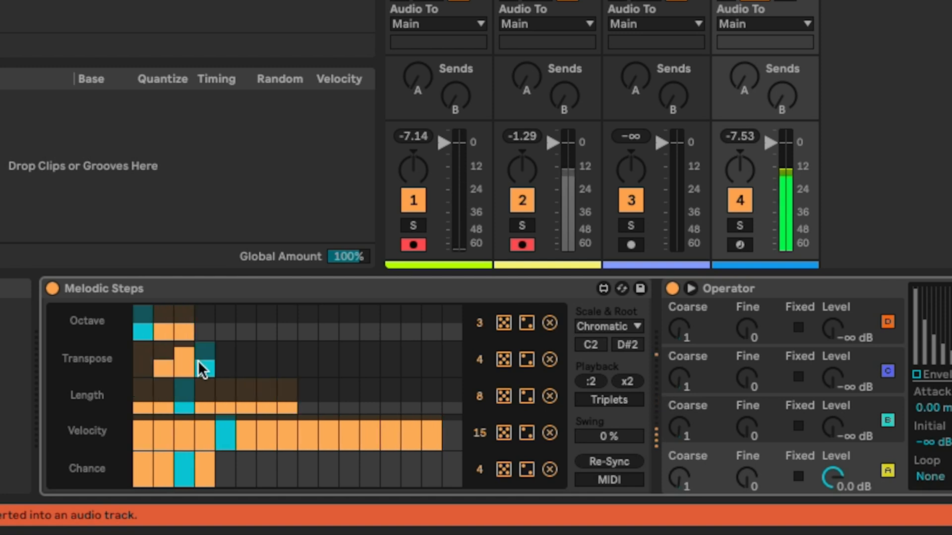
left_click(170, 367)
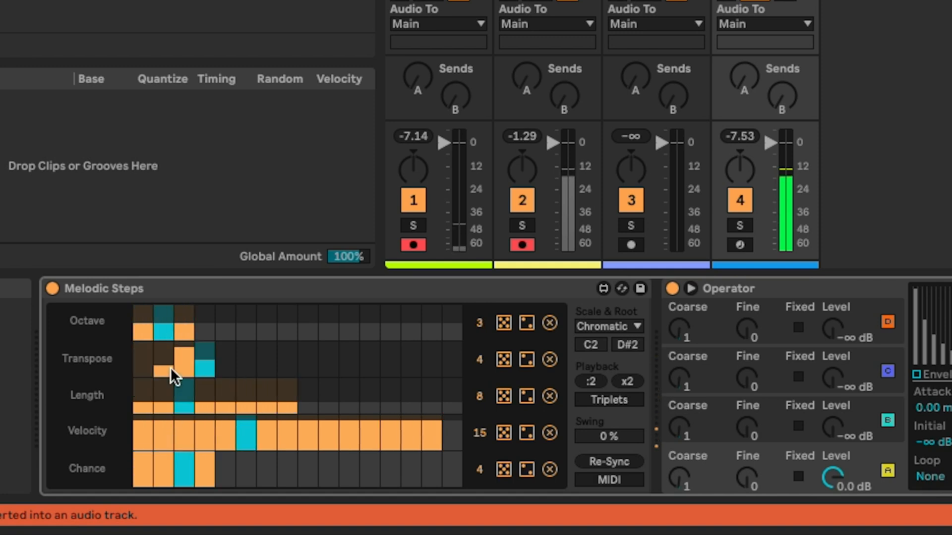
left_click(184, 318)
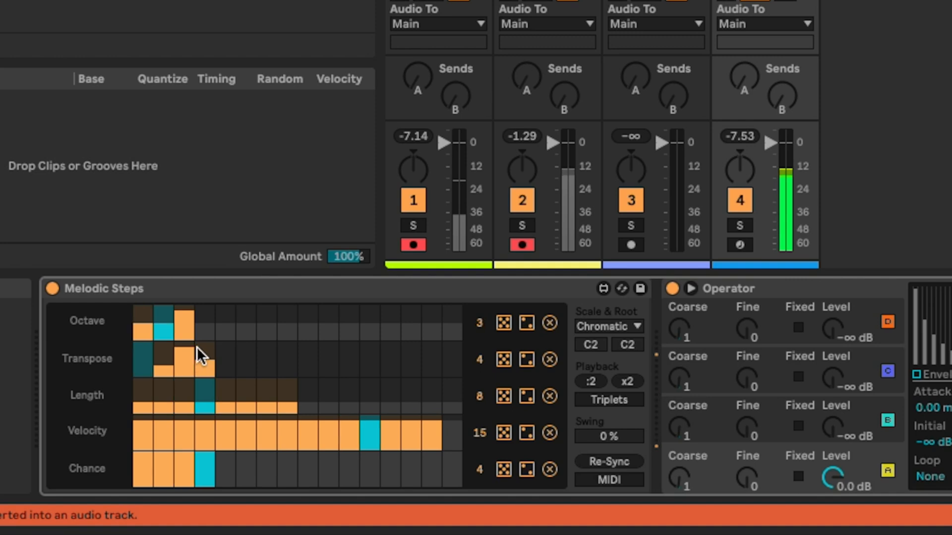
Shorten the Velocity lane to 5 steps, with the first step at full and the other four lowered.
left_click(477, 433)
left_click_drag(478, 433, 479, 483)
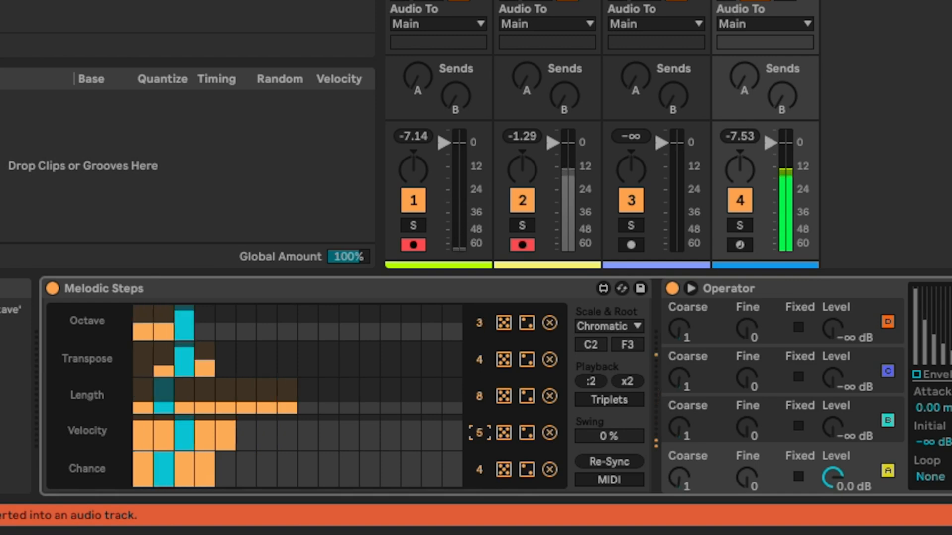
left_click_drag(162, 438, 217, 442)
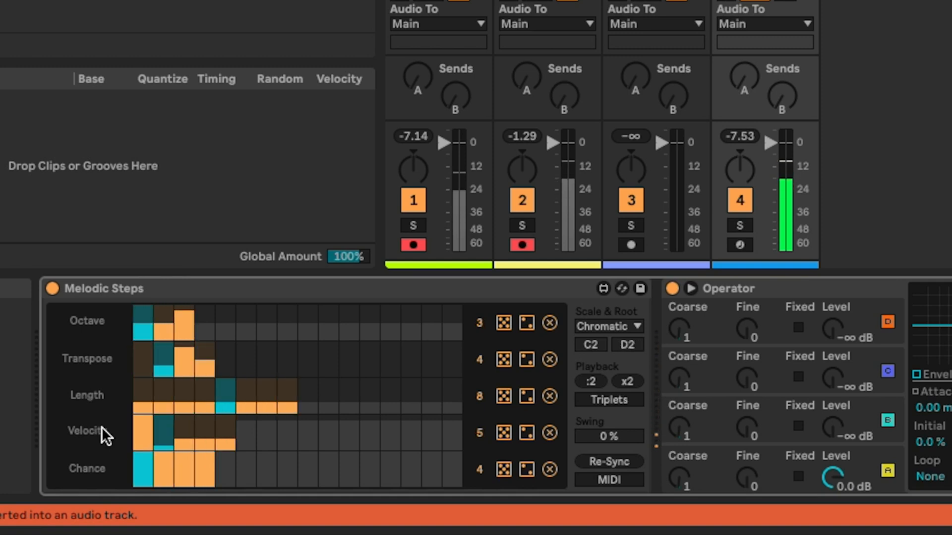
Delete the Melodic Steps and Operator devices from the MIDI track.
left_click(178, 292)
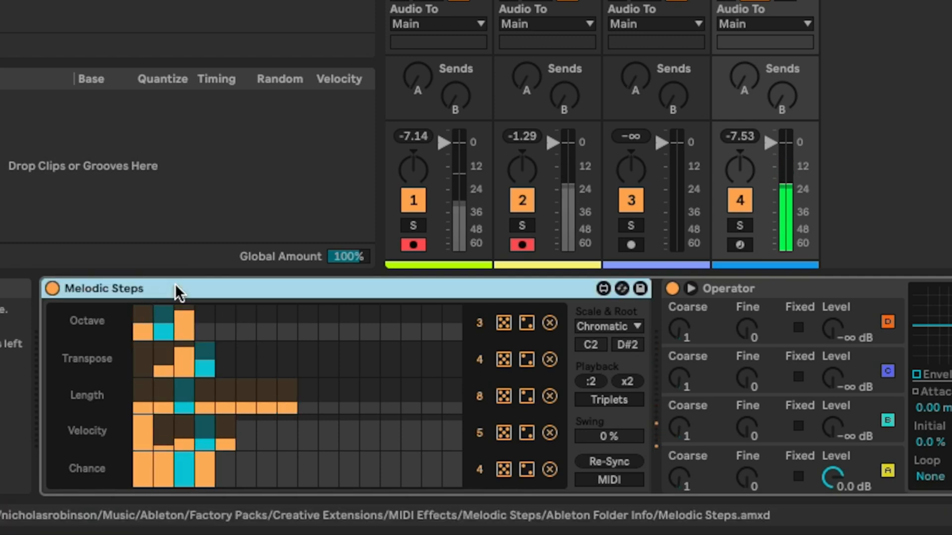
left_click(813, 292)
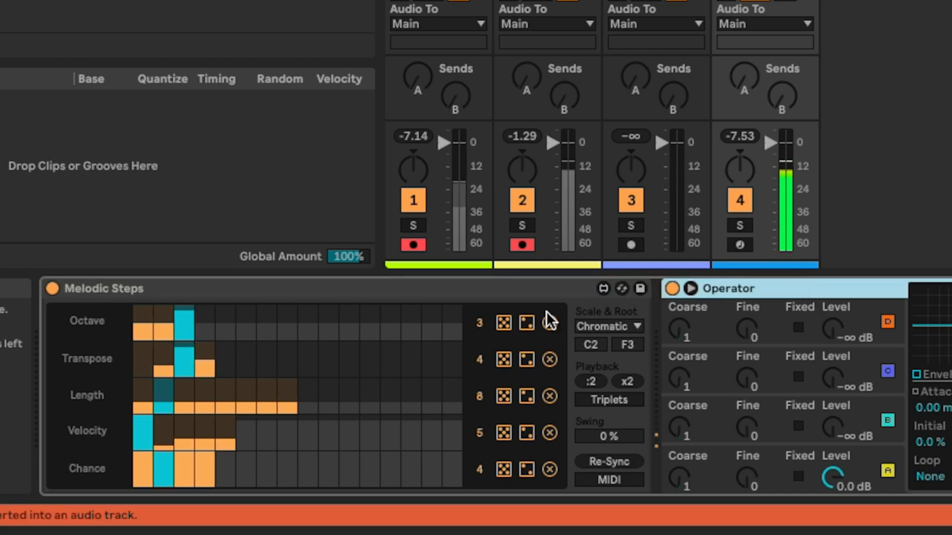
key("Delete")
key("Delete")
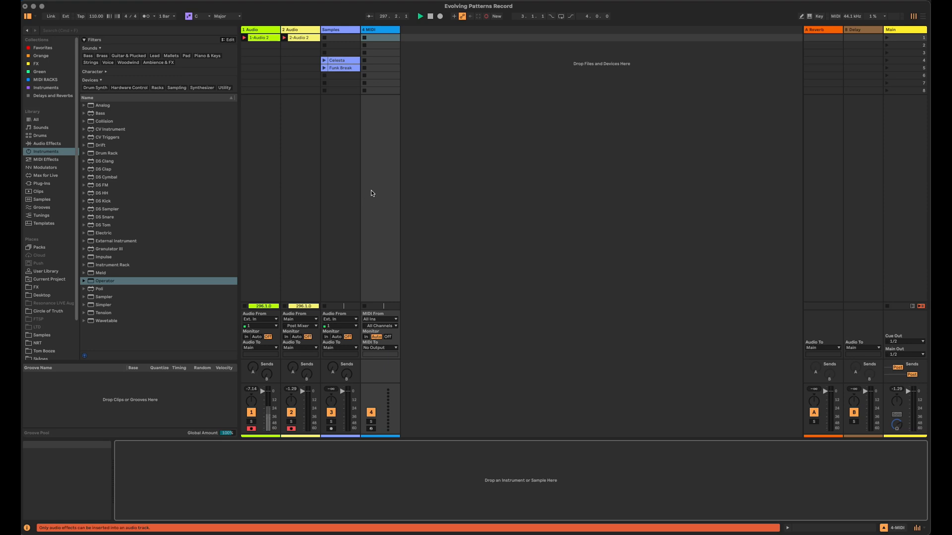
Find Simpler among the instruments and add it to the set on a new MIDI track.
left_click(341, 67)
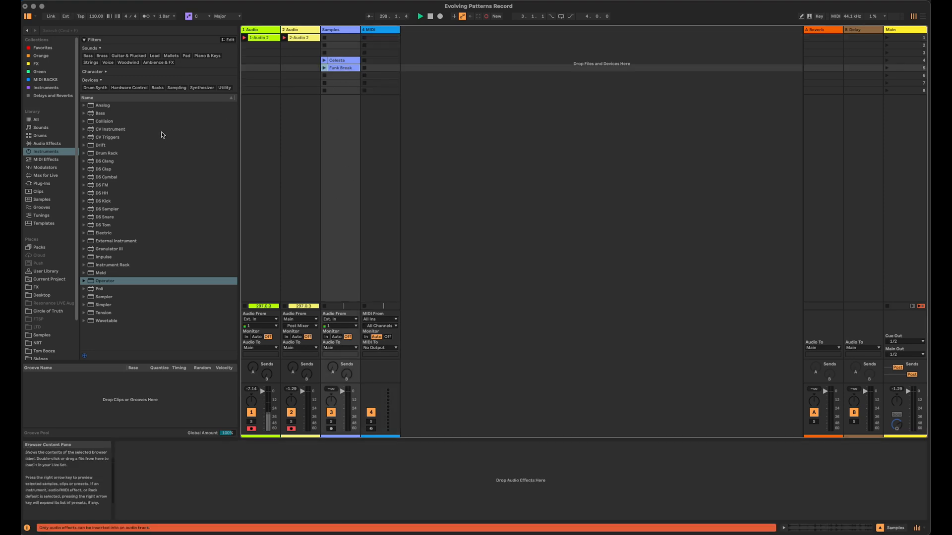
left_click(45, 143)
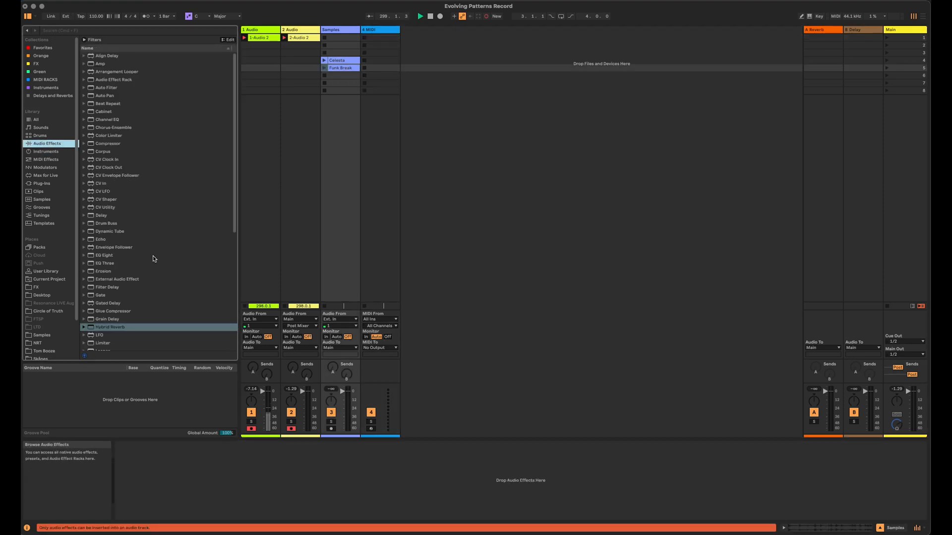
scroll(159, 271, "down", 8)
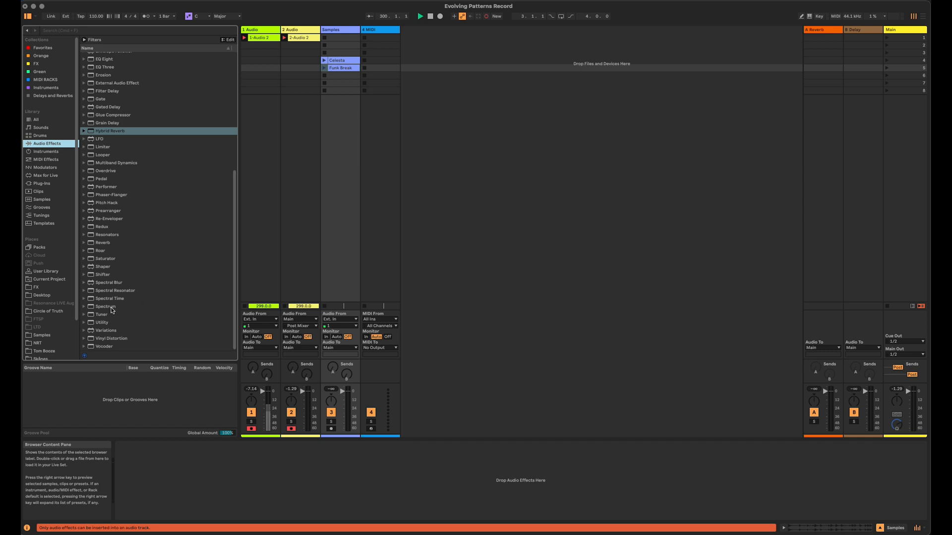
left_click(34, 151)
left_click_drag(104, 305, 161, 396)
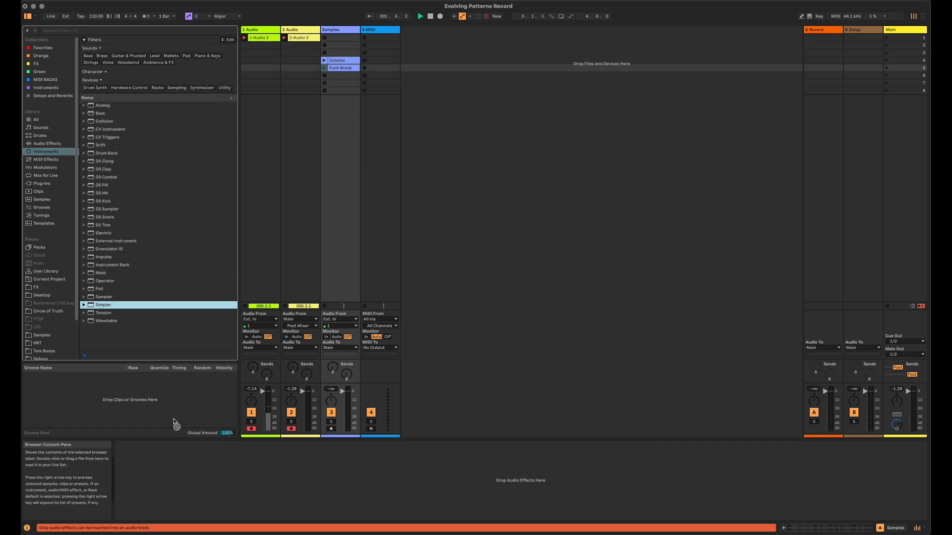
left_click_drag(97, 309, 436, 191)
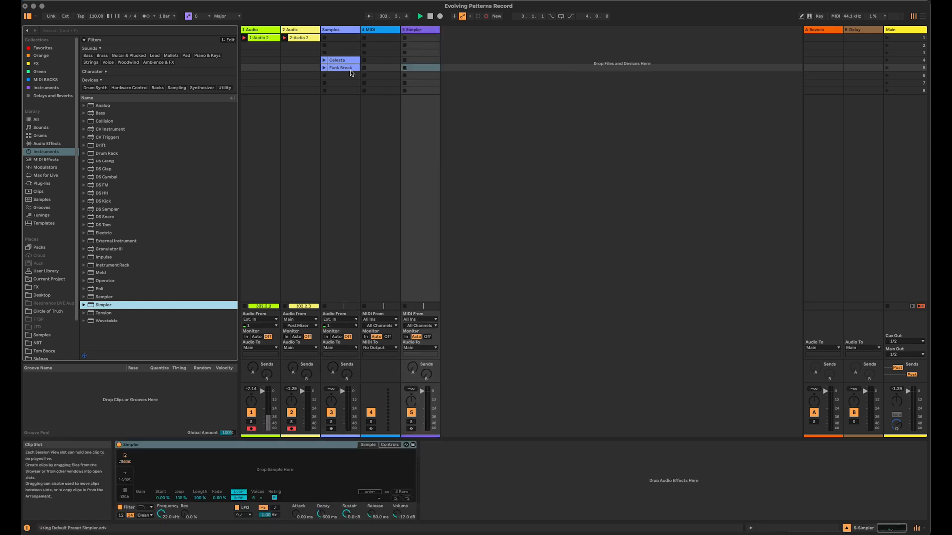
Load the Funk Break clip from the Samples track into Simpler and delete the empty 4 MIDI track.
left_click_drag(344, 67, 304, 469)
left_click(380, 31)
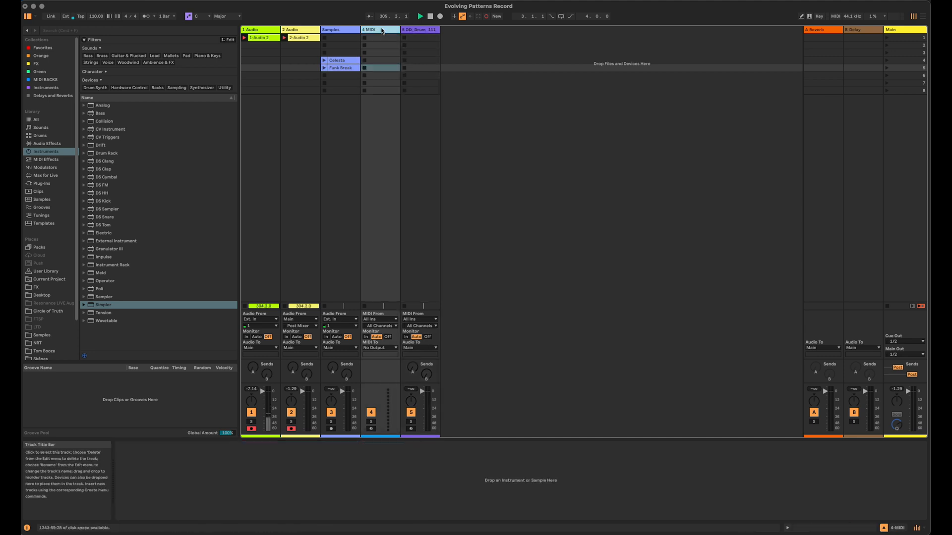
key("Delete")
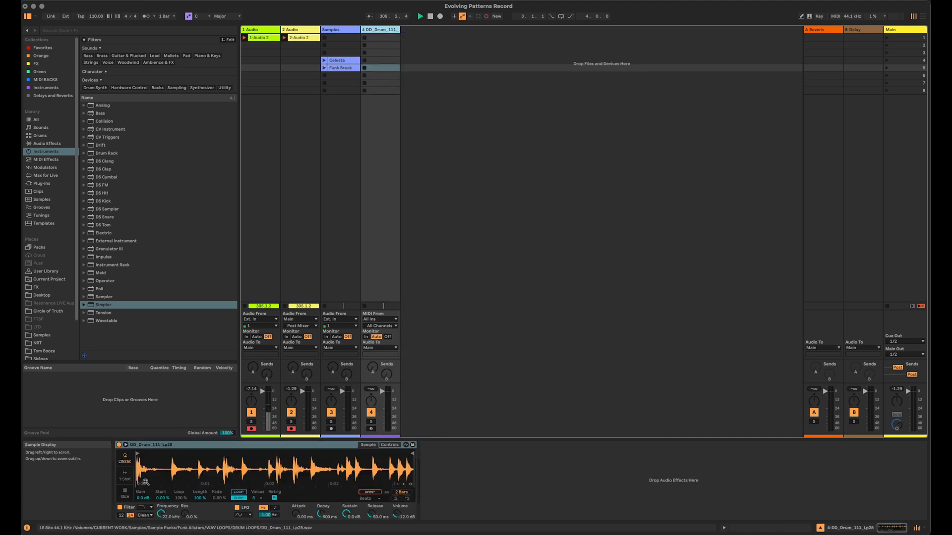
Switch Simpler to Slice mode and examine the transient slice markers up close along the drum loop.
left_click(124, 498)
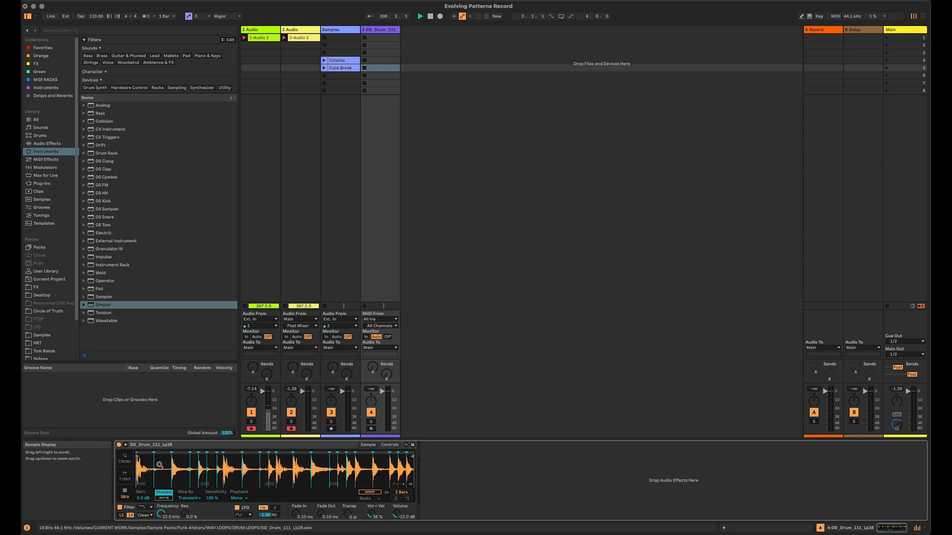
left_click_drag(149, 456, 149, 488)
mouse_move(315, 456)
left_mouse_down()
mouse_move(307, 476)
mouse_move(305, 458)
mouse_move(314, 470)
mouse_move(300, 452)
left_mouse_up()
left_click_drag(401, 460, 277, 463)
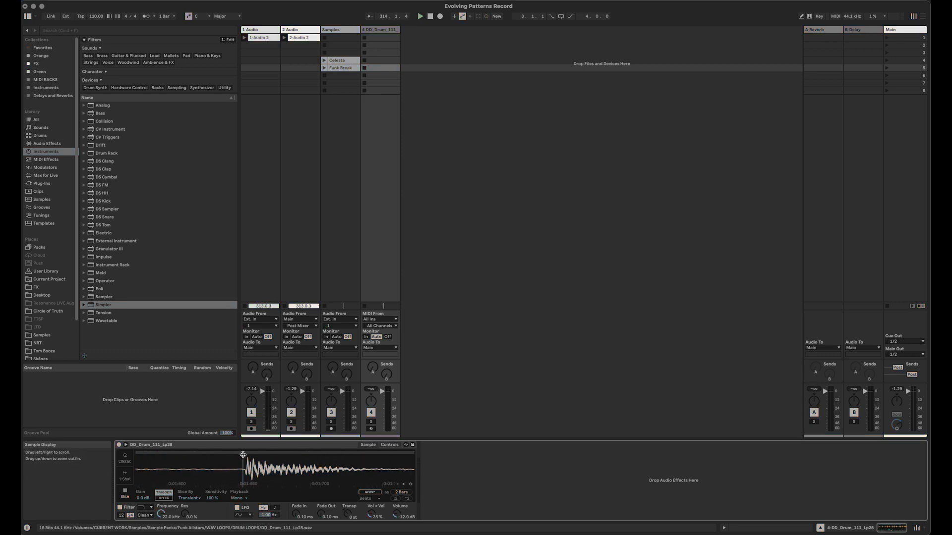
left_click_drag(297, 463, 323, 436)
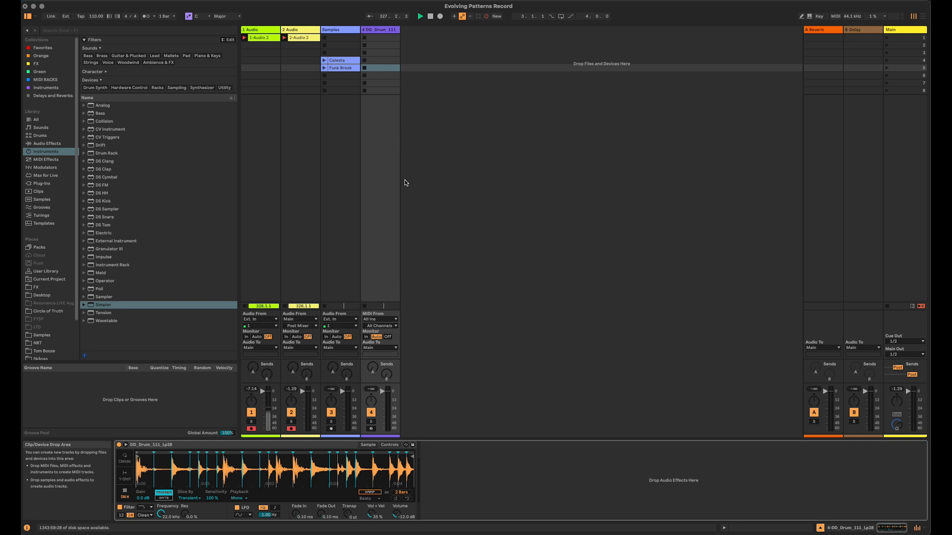
Create a MIDI clip in the drum track's sixth slot, add a C1 note at its start and enable note preview.
double_click(379, 76)
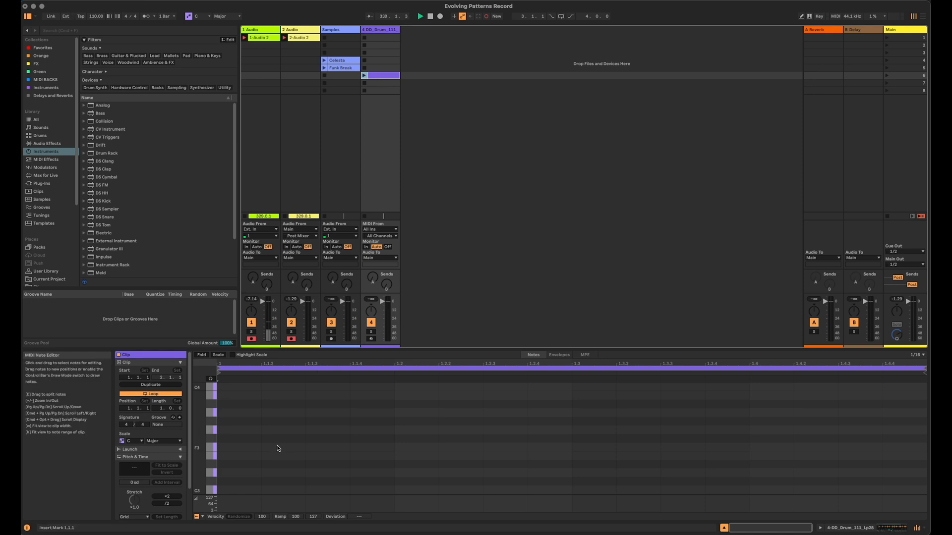
scroll(276, 440, "down", 3)
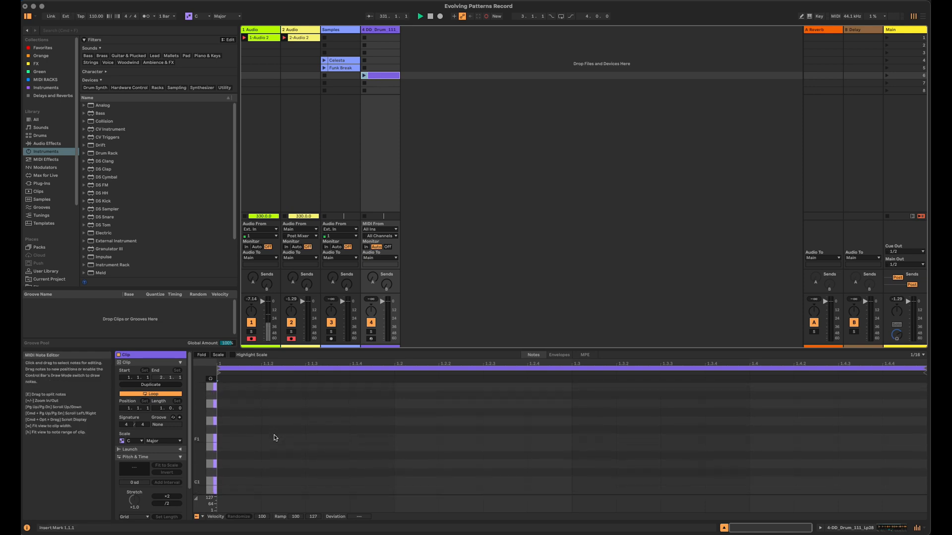
double_click(241, 481)
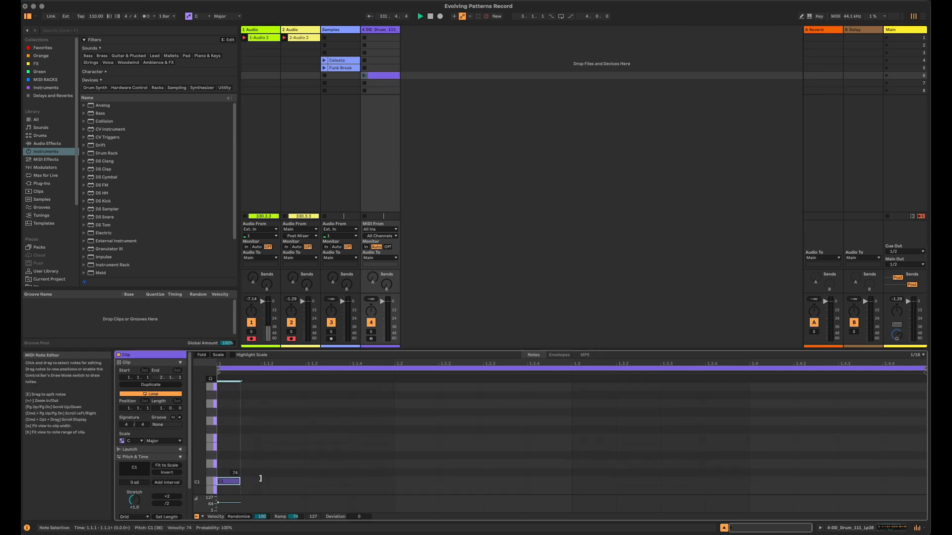
left_click(211, 379)
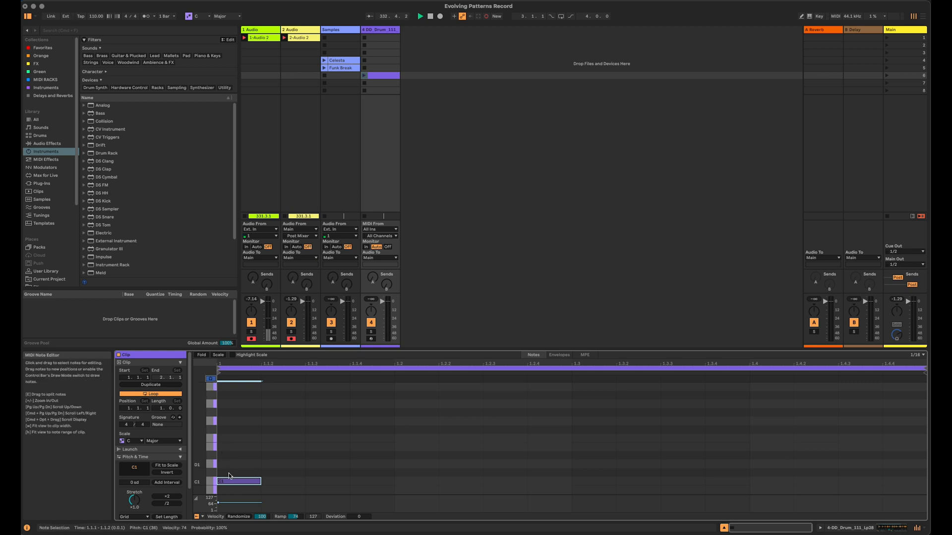
Audition several drum slices from the piano keys above C1.
left_click(209, 472)
left_click(209, 464)
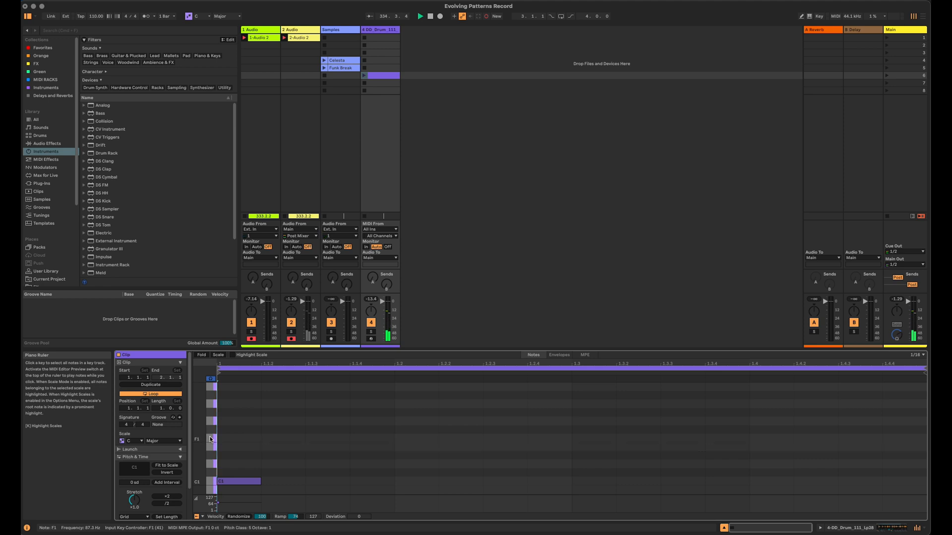
left_click(209, 422)
left_click(210, 394)
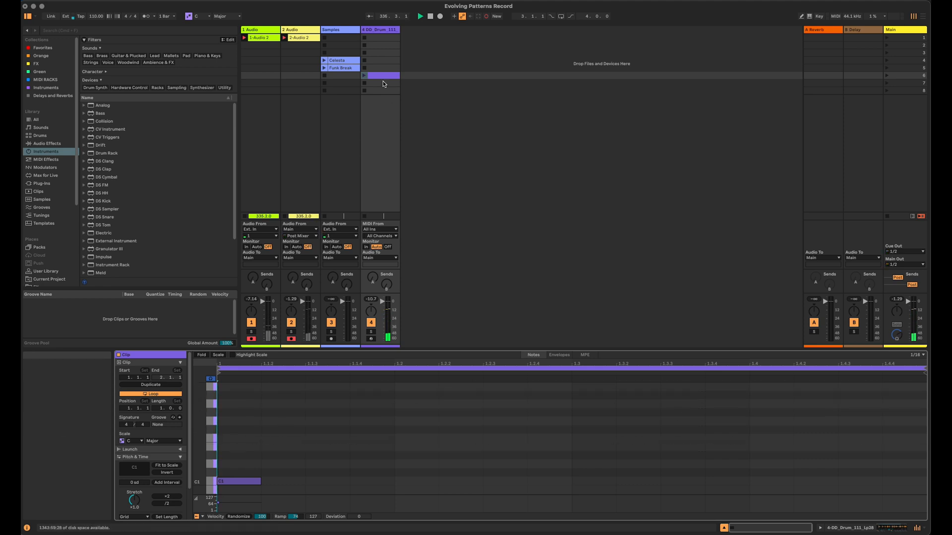
Delete the MIDI clip from the sixth slot and show the drum track's devices again.
key("Delete")
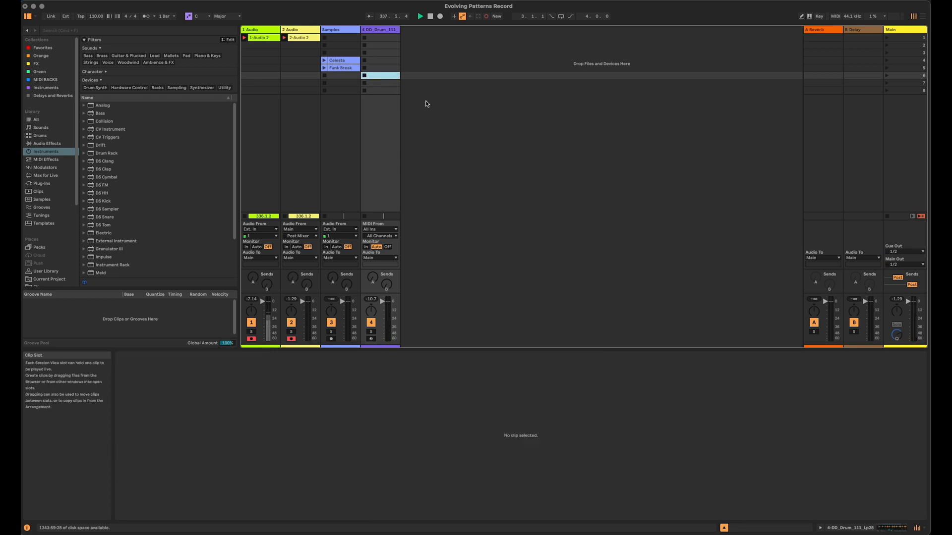
left_click(388, 32)
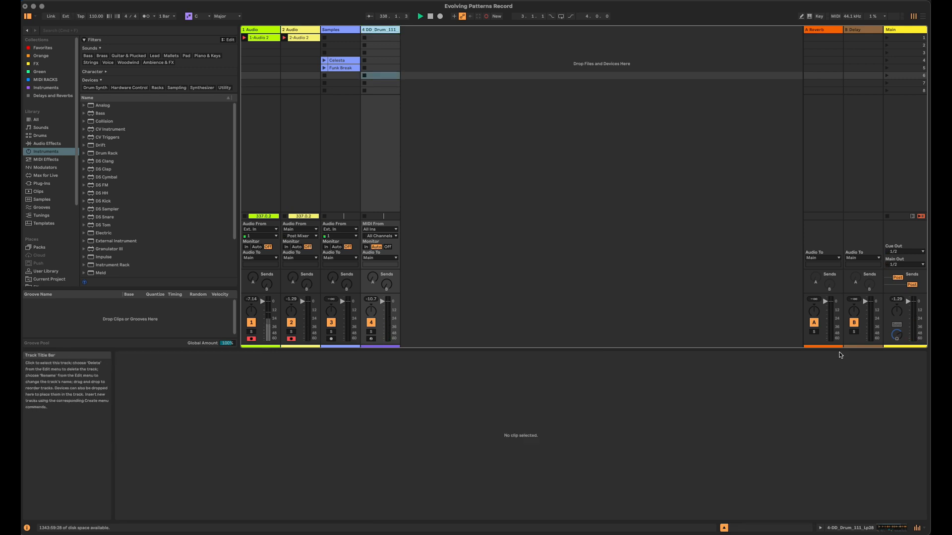
left_click(892, 526)
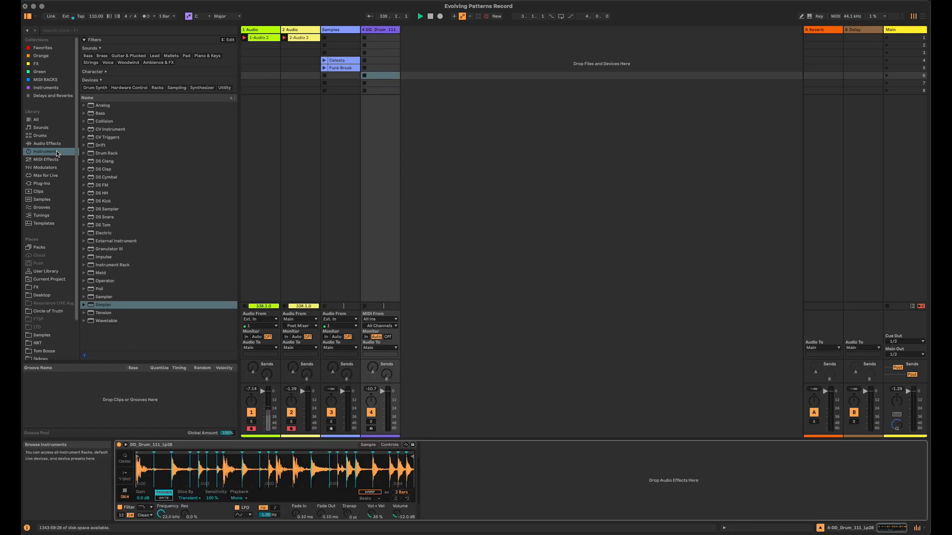
Insert the Melodic Steps MIDI effect before Simpler and reset its Transpose and Chance lanes.
left_click(63, 161)
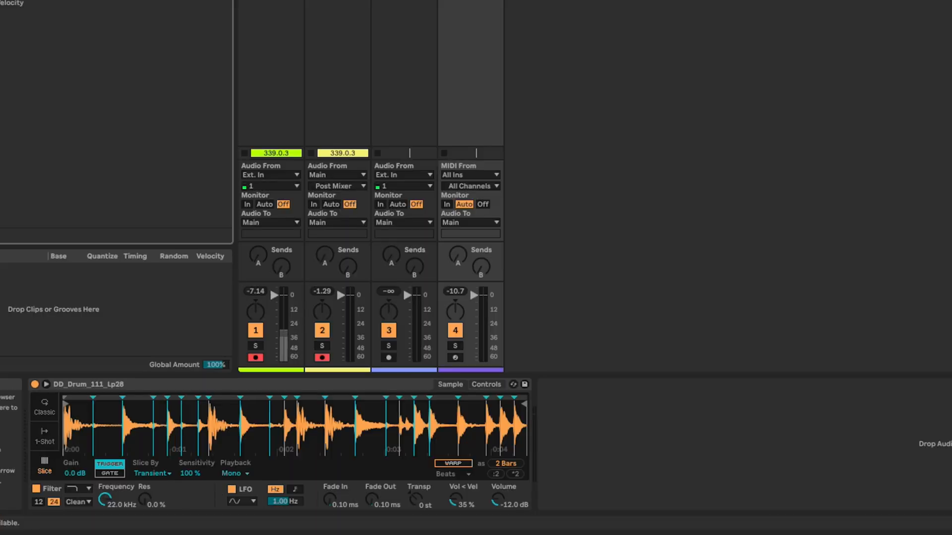
left_click_drag(27, 111, 30, 432)
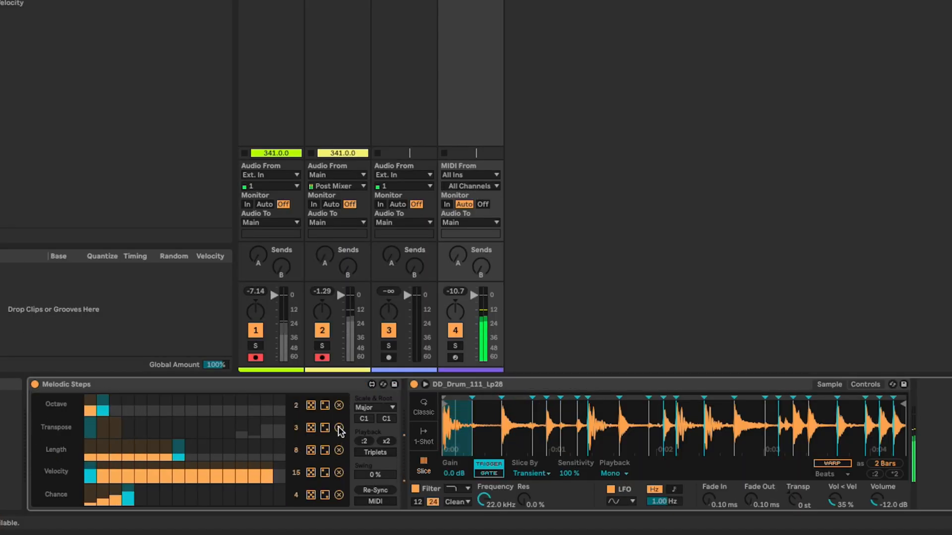
left_click(339, 495)
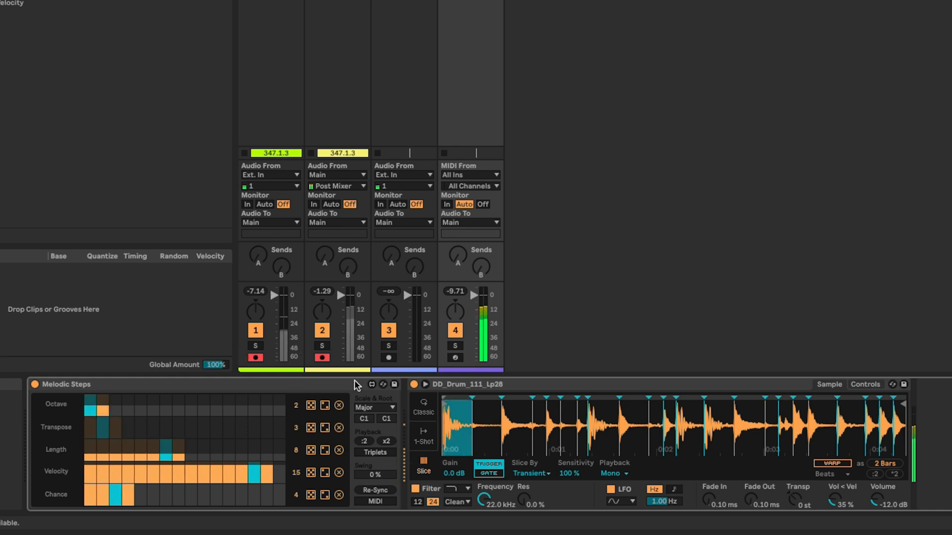
Randomize the Melodic Steps Transpose lane over 8 steps and set Simpler's transposition to +4 st.
left_click(311, 427)
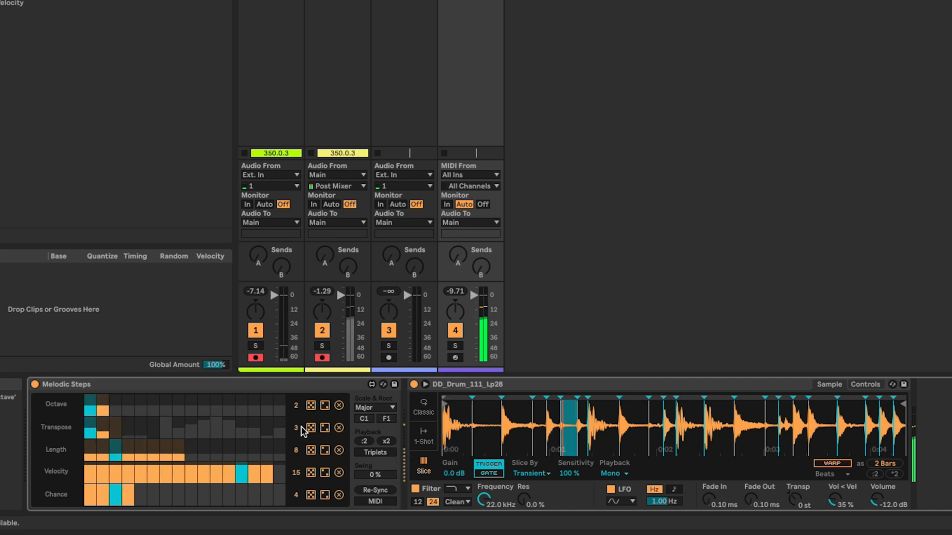
left_click_drag(296, 427, 296, 401)
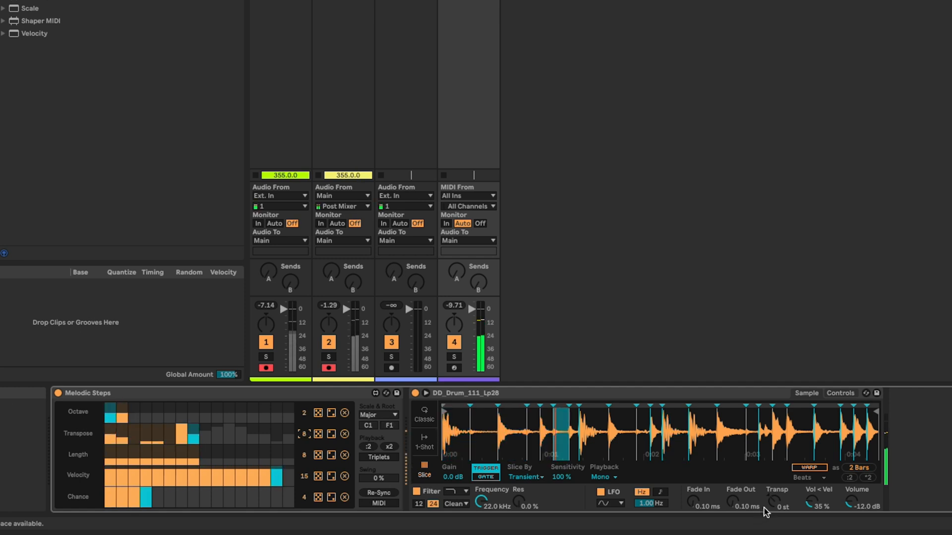
left_click_drag(773, 499, 774, 503)
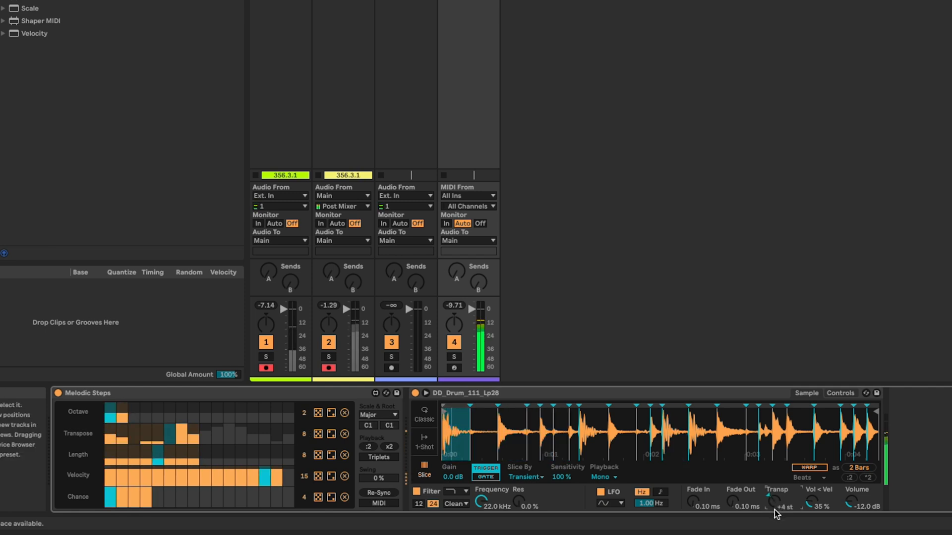
Extend the Octave lane to 3 steps and raise its third step to a higher octave.
left_click_drag(304, 414, 304, 409)
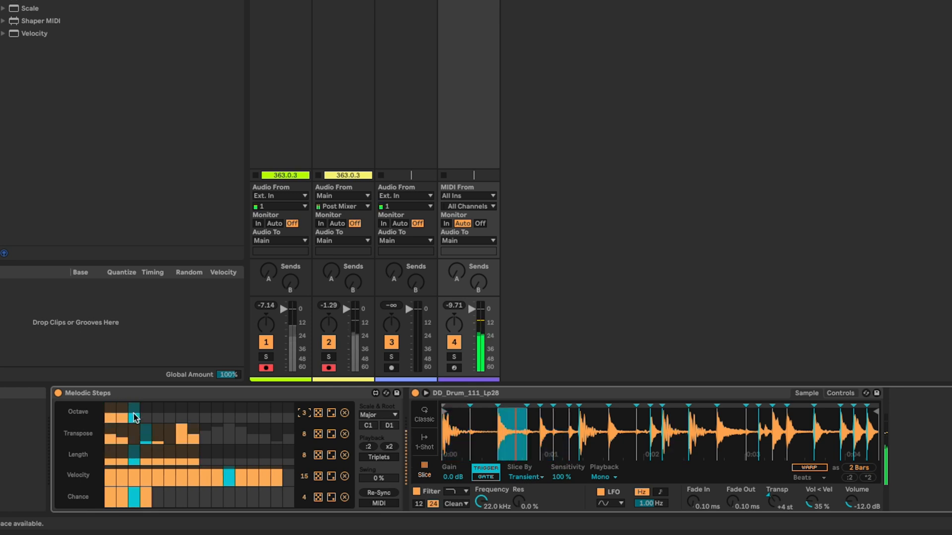
left_click_drag(135, 413, 136, 409)
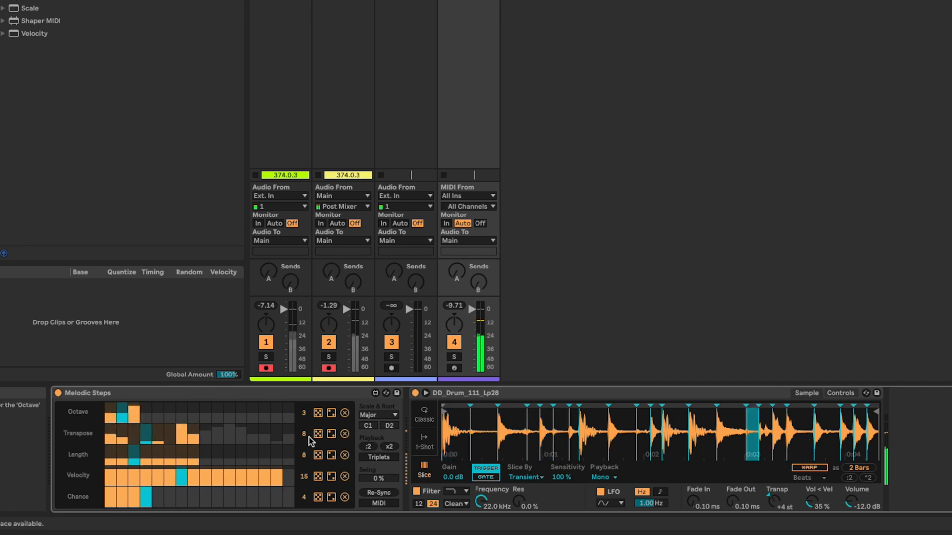
Randomize the Transpose lane twice at a length of 16 steps and shorten it to 4 steps.
left_click_drag(304, 434, 304, 402)
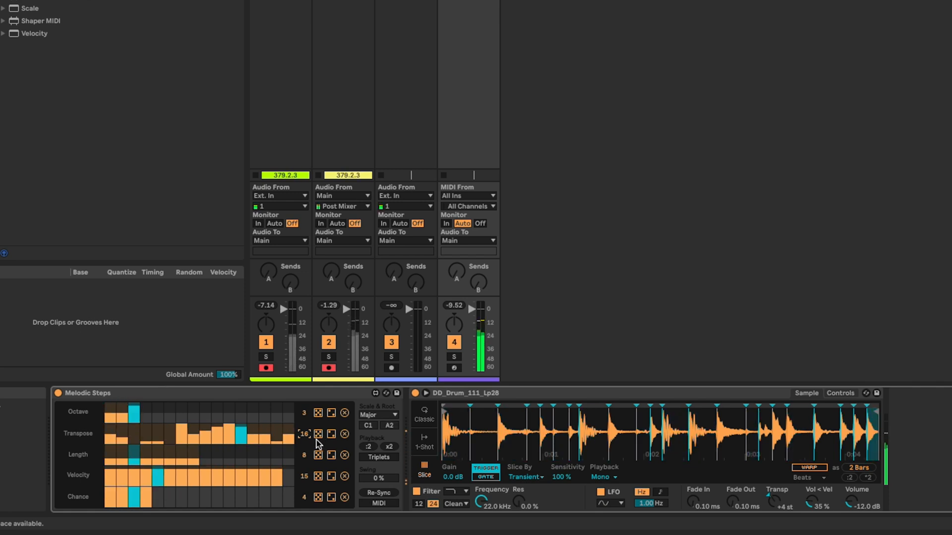
left_click(317, 435)
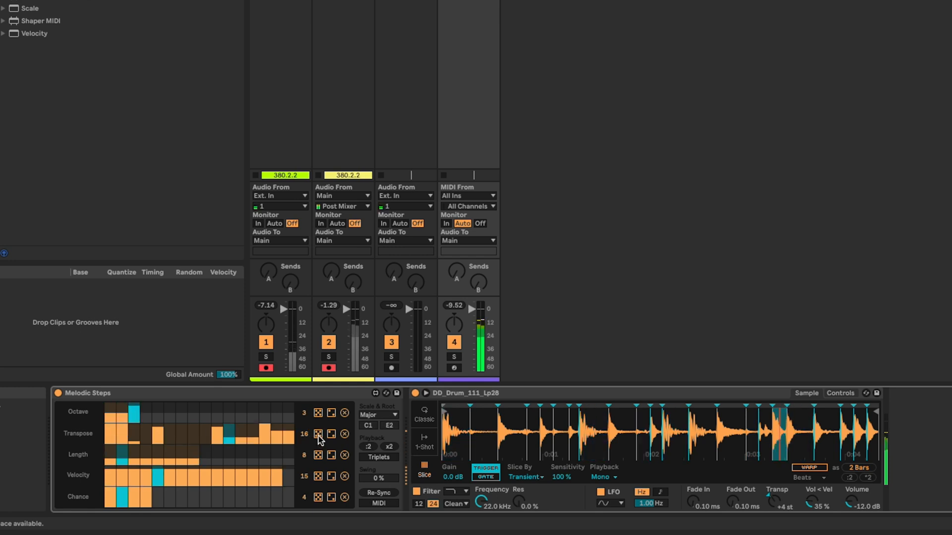
left_click(317, 435)
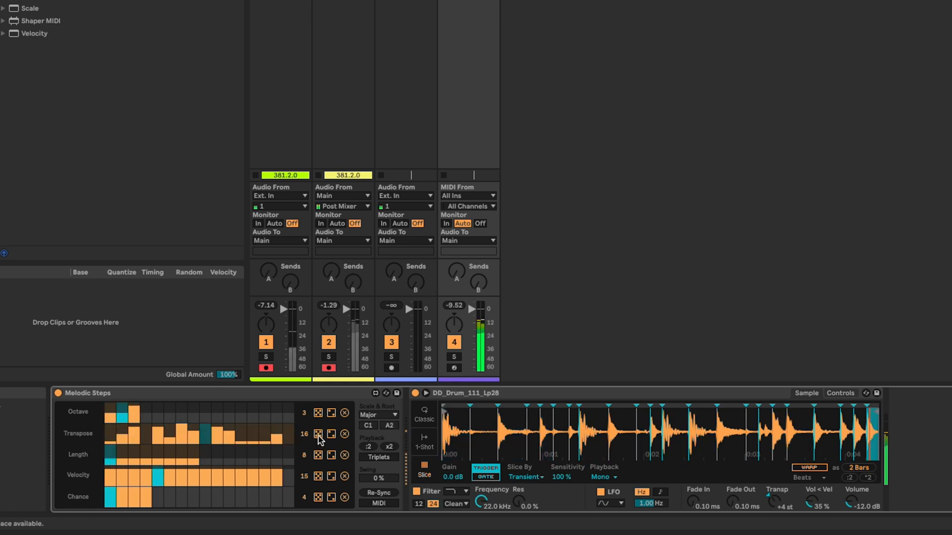
left_click_drag(305, 434, 304, 467)
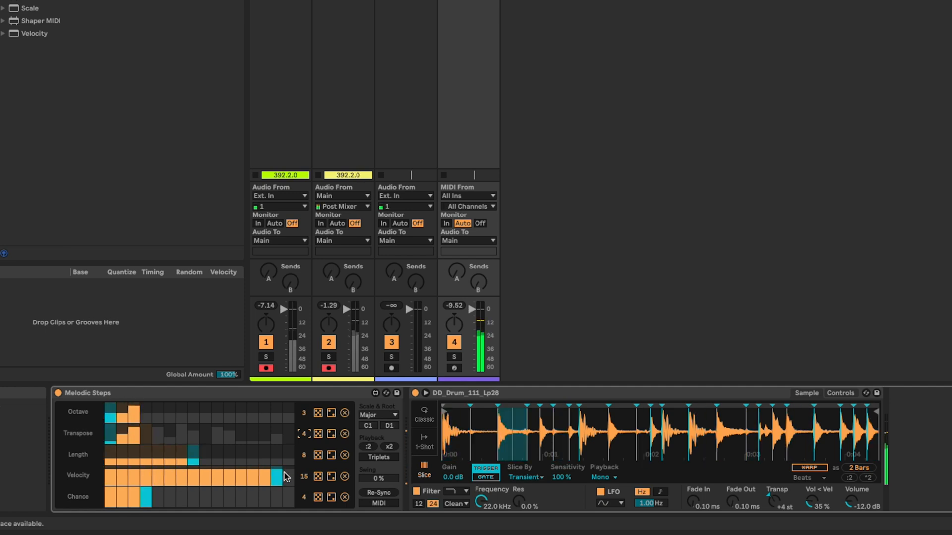
Shorten the Velocity lane to 5 steps and lower its second, third and fifth steps.
left_click_drag(304, 476, 304, 511)
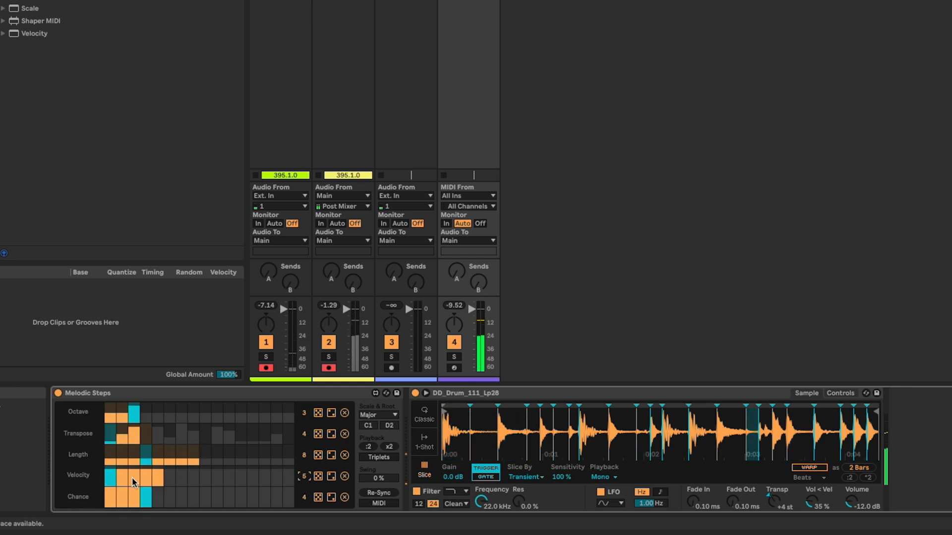
left_click_drag(124, 483, 133, 484)
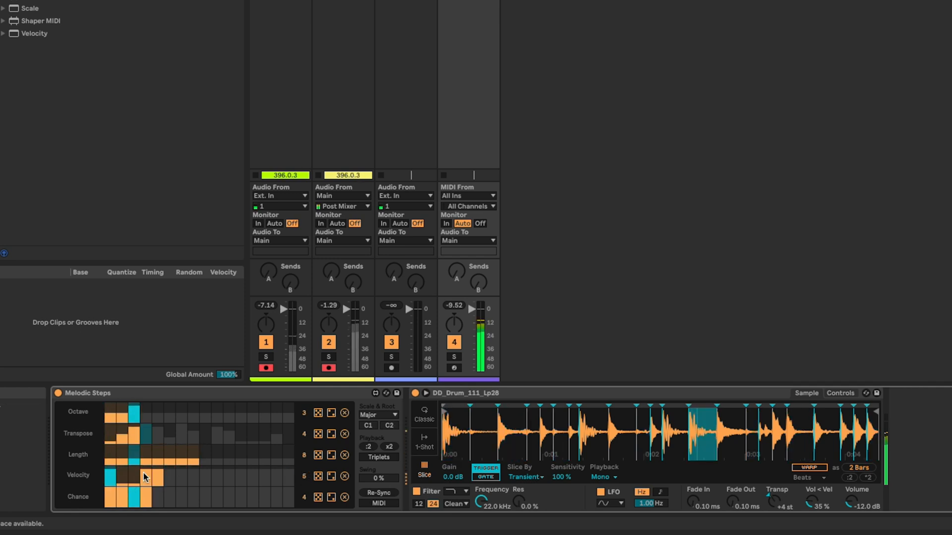
left_click(161, 480)
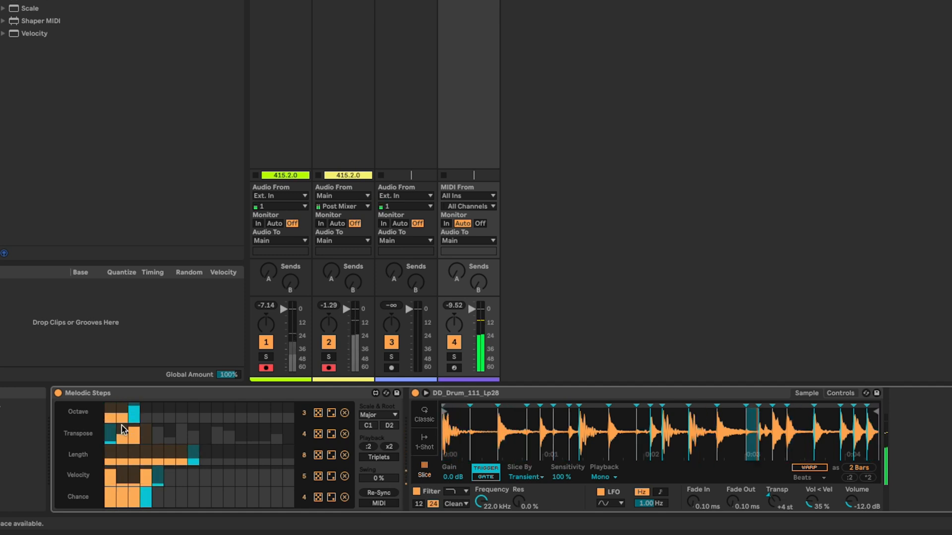
Extend the Transpose lane to 16 steps and redraw the values in the later part of the lane.
left_click_drag(304, 435, 305, 404)
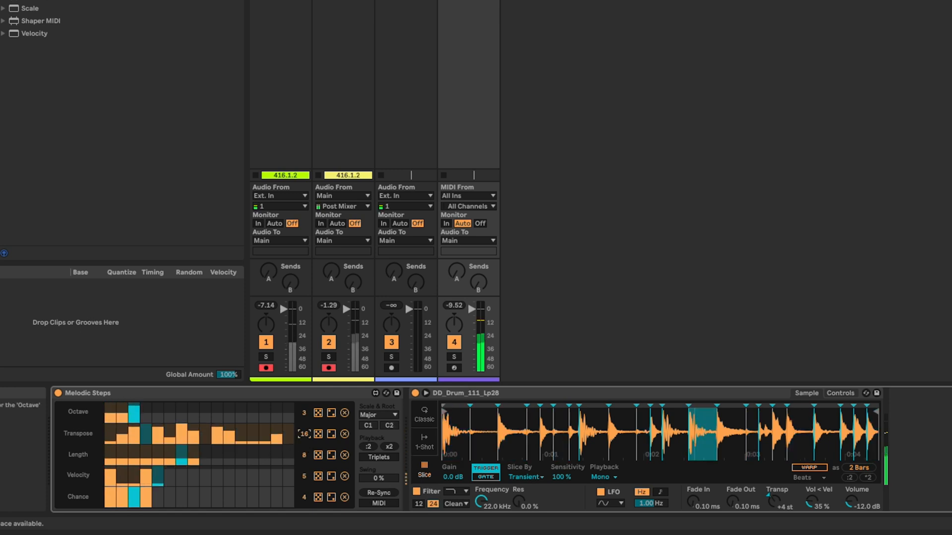
mouse_move(239, 442)
left_mouse_down()
mouse_move(251, 427)
mouse_move(262, 435)
left_mouse_up()
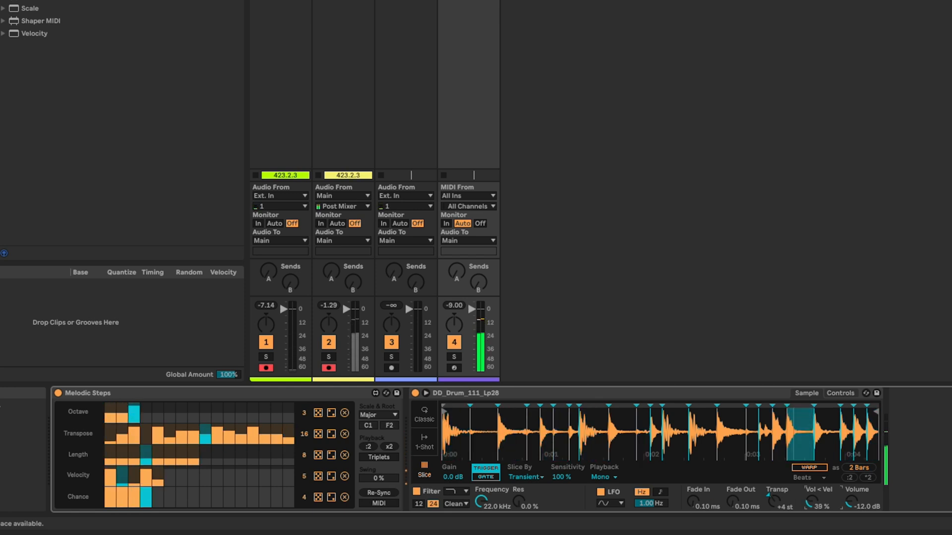
Set Simpler's velocity-to-volume amount to 34% and its filter frequency to 16.1 kHz with the detailed controls shown.
left_click_drag(811, 503, 811, 504)
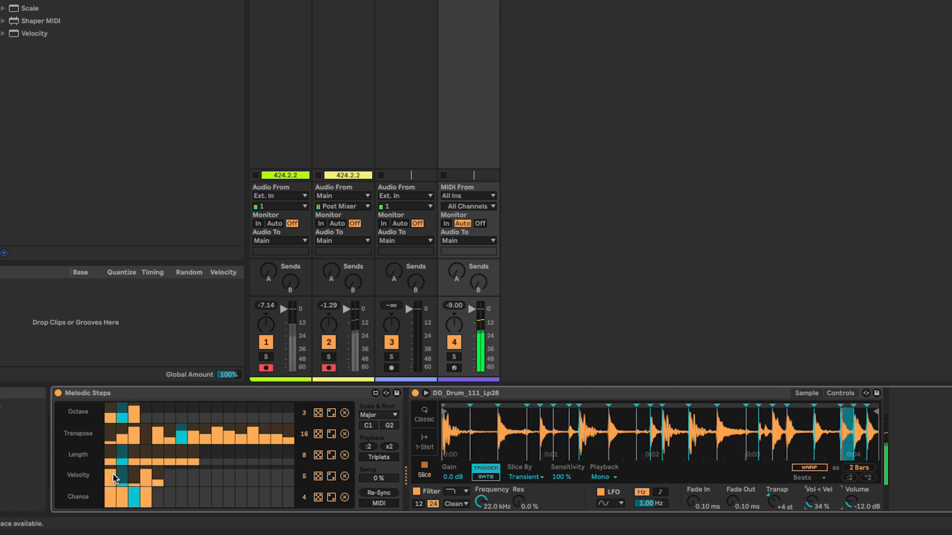
left_click(839, 393)
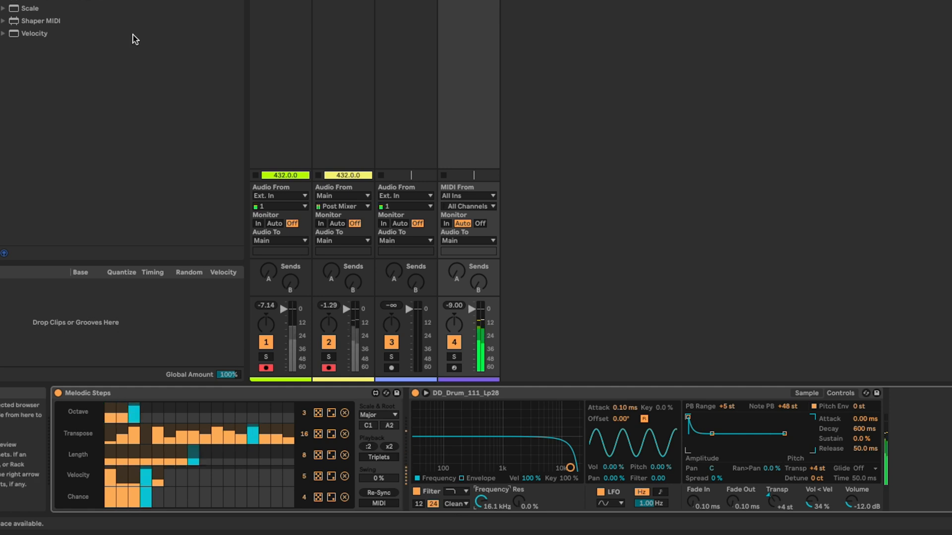
Insert the Velocity MIDI effect before Simpler with Out Low at 127 and return Simpler to its sample waveform.
left_click(30, 33)
left_click_drag(406, 459, 408, 460)
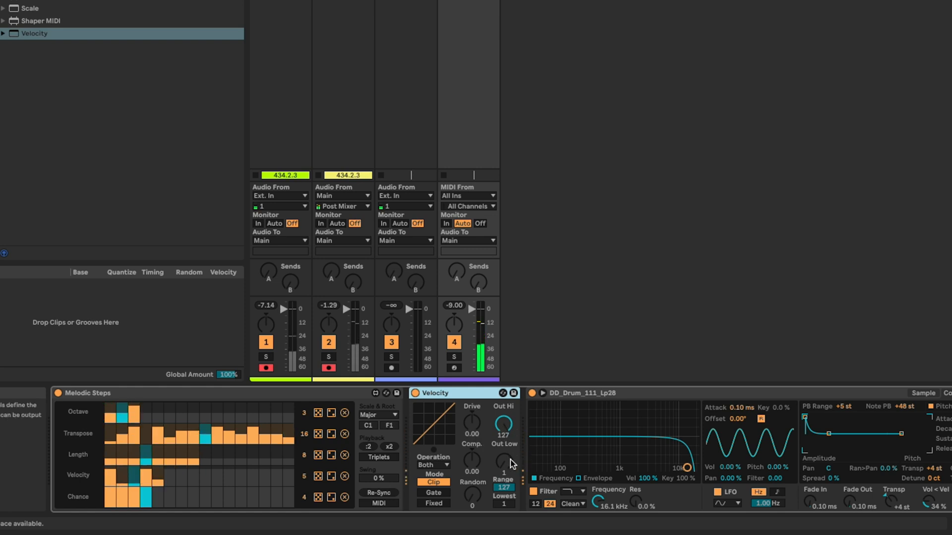
left_click_drag(501, 463, 502, 426)
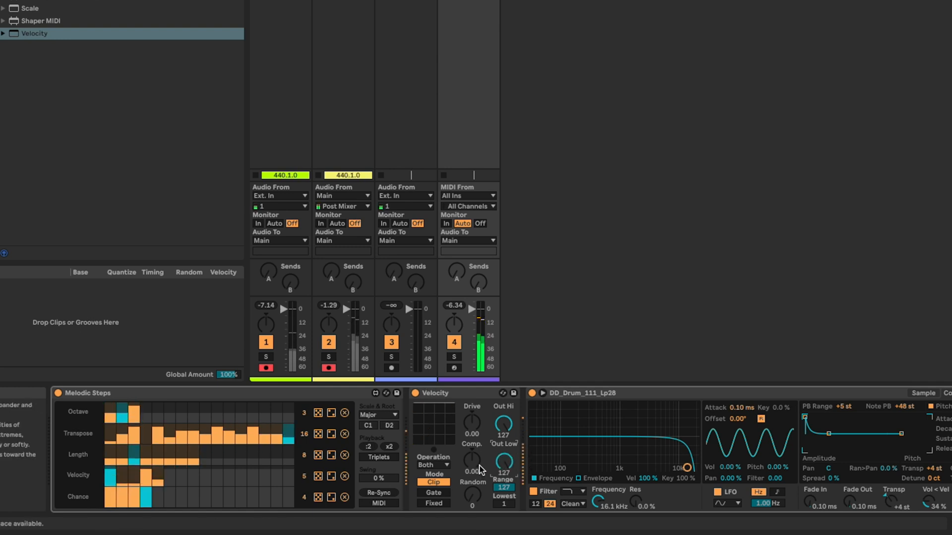
left_click(947, 394)
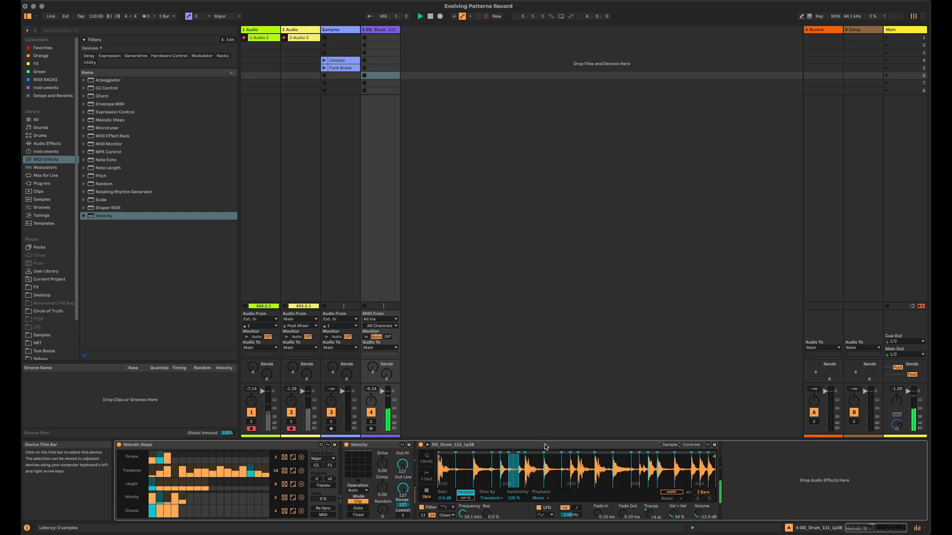
Group the Velocity effect and Simpler into an Instrument Rack and show its chain list.
left_click(479, 446)
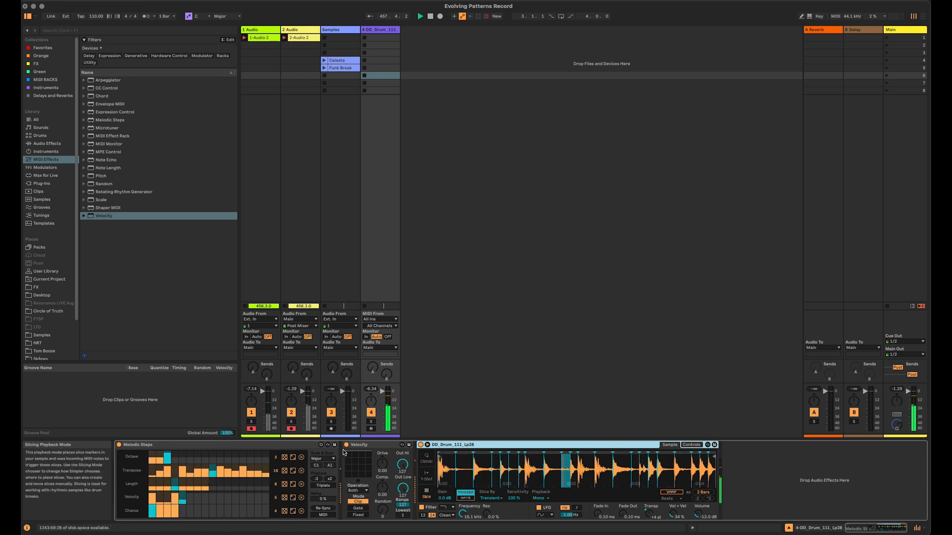
left_click(372, 446)
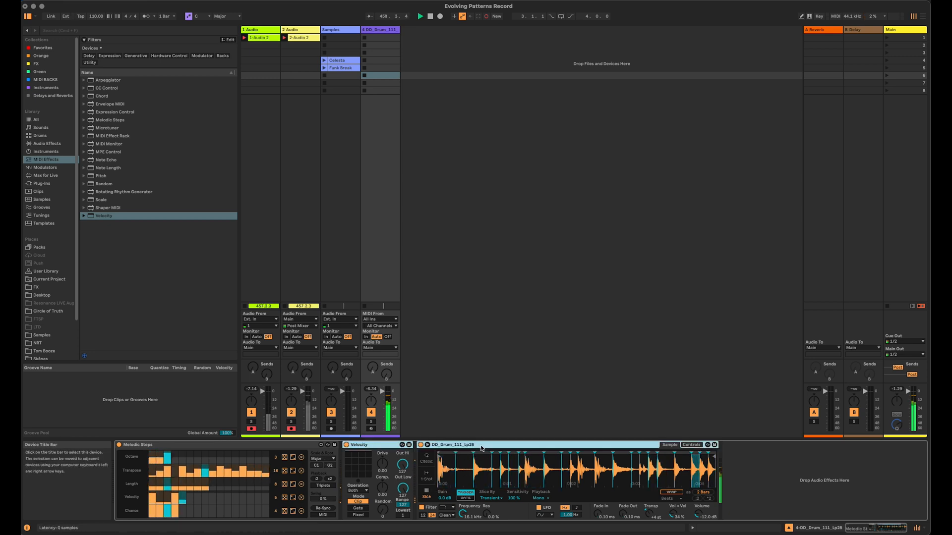
key("super+g")
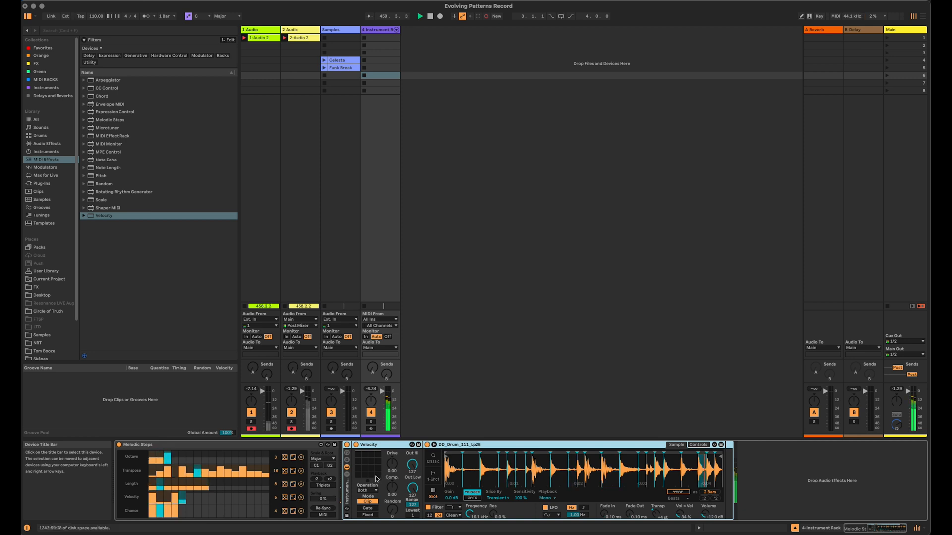
left_click(347, 474)
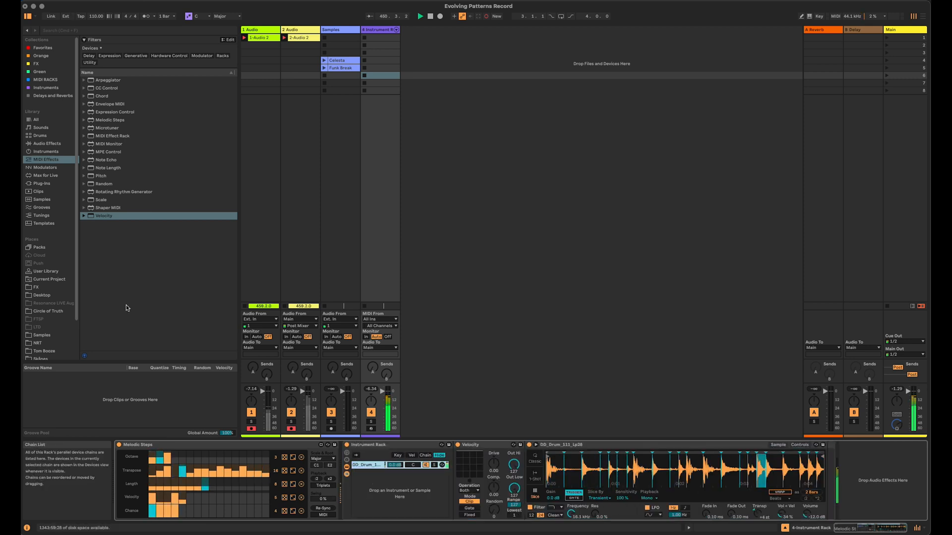
Add Wavetable's Complex Grunge Bass preset as a second chain in the Instrument Rack and lower that chain's volume.
left_click(47, 151)
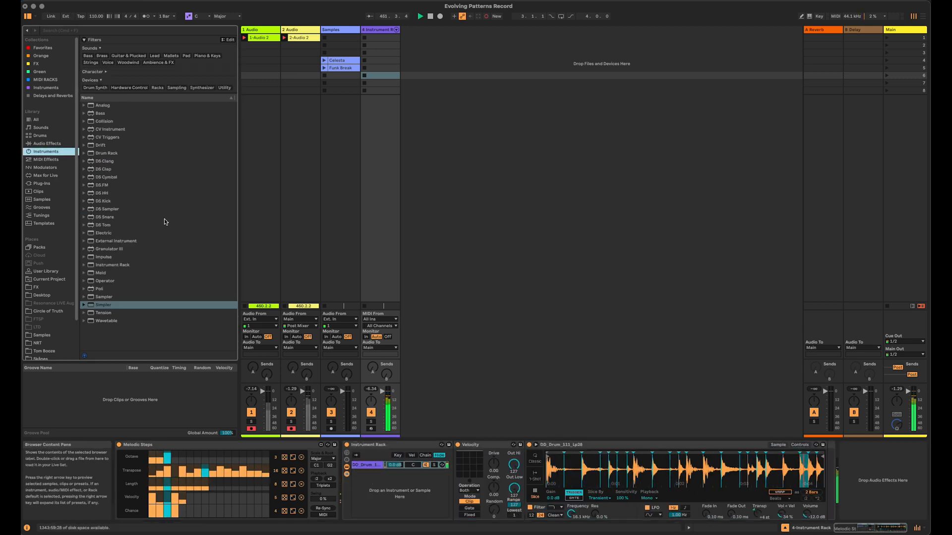
left_click(84, 321)
scroll(158, 301, "down", 15)
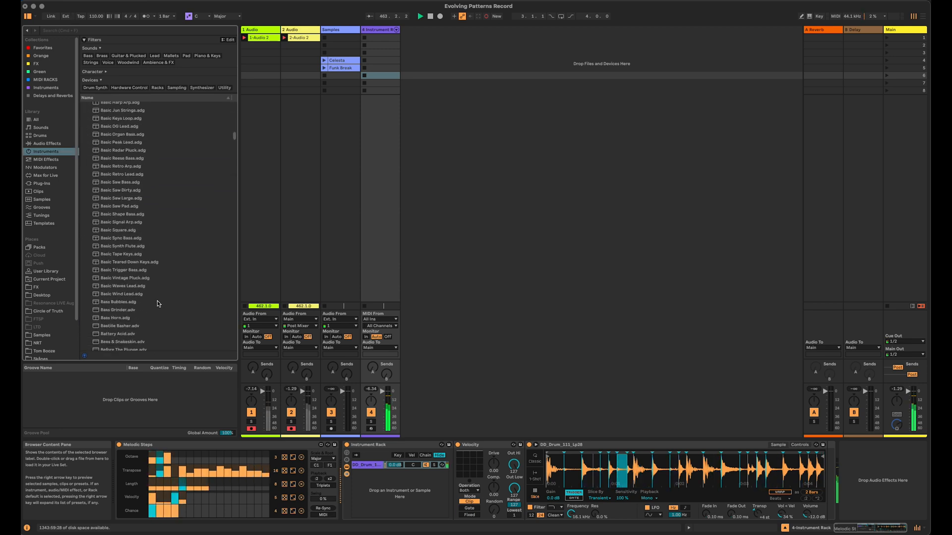
scroll(153, 303, "down", 5)
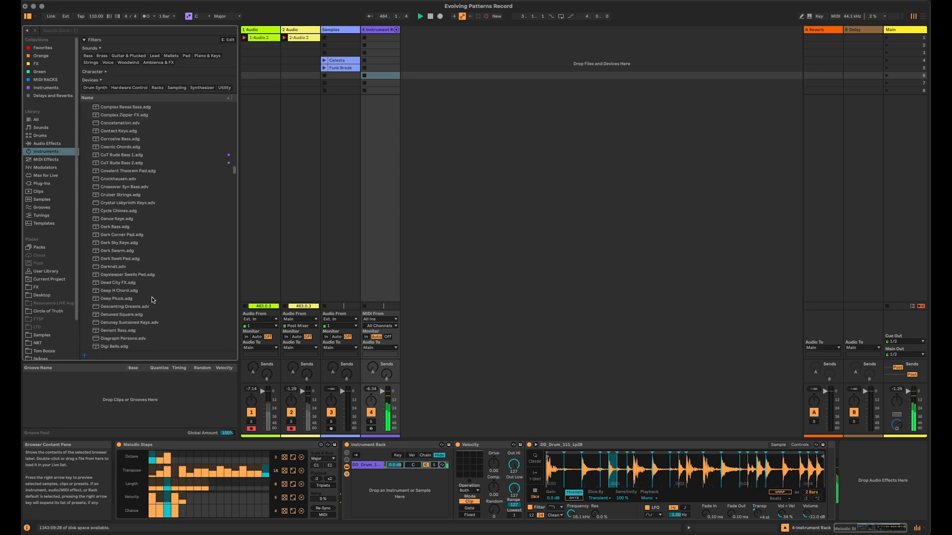
scroll(134, 223, "up", 3)
left_click_drag(127, 182, 401, 514)
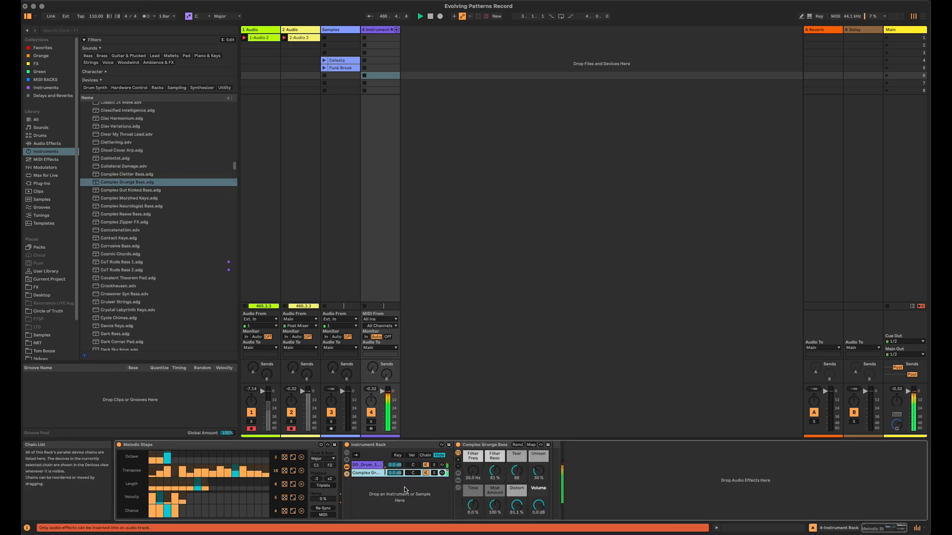
left_click_drag(404, 473, 404, 496)
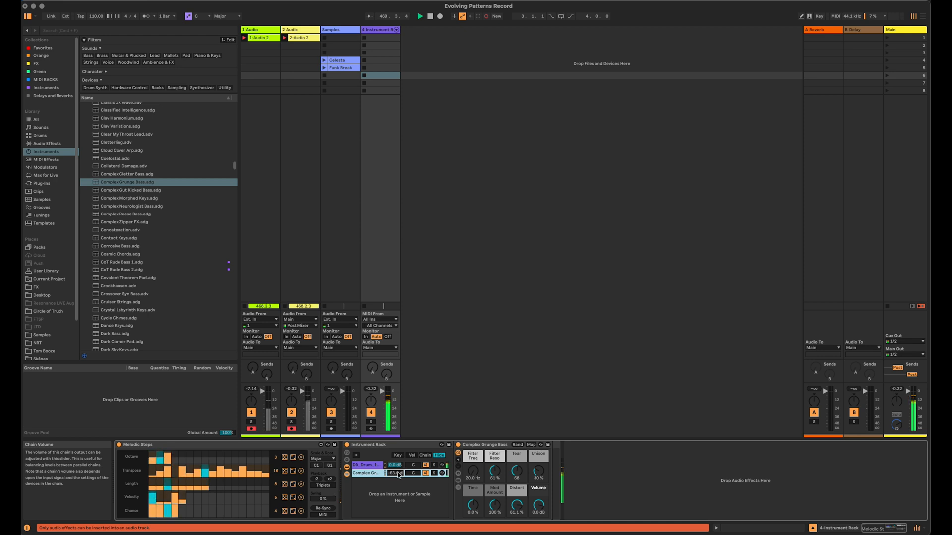
Set the Env 2 modulation of Filter 1 Freq to 12 in the bass chain's Wavetable and raise the chain's volume.
left_click(458, 479)
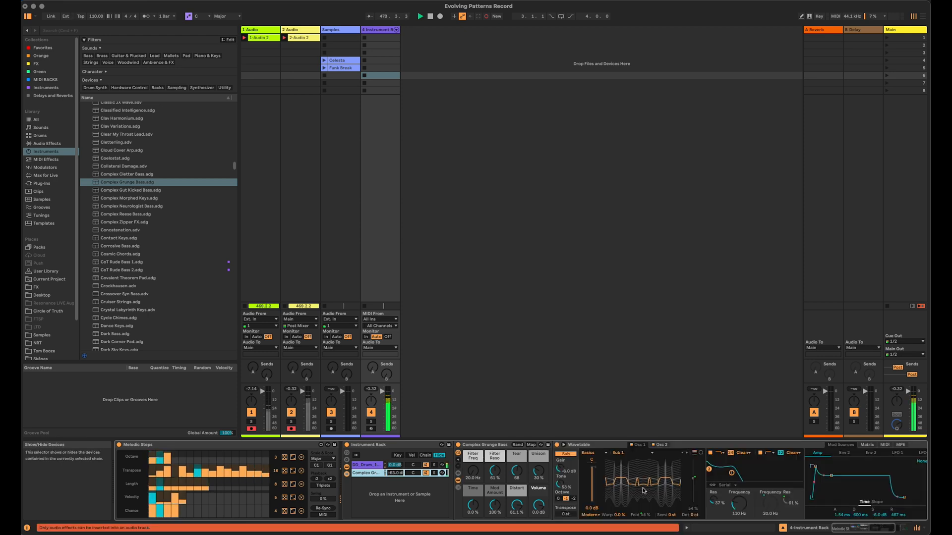
left_click(860, 529)
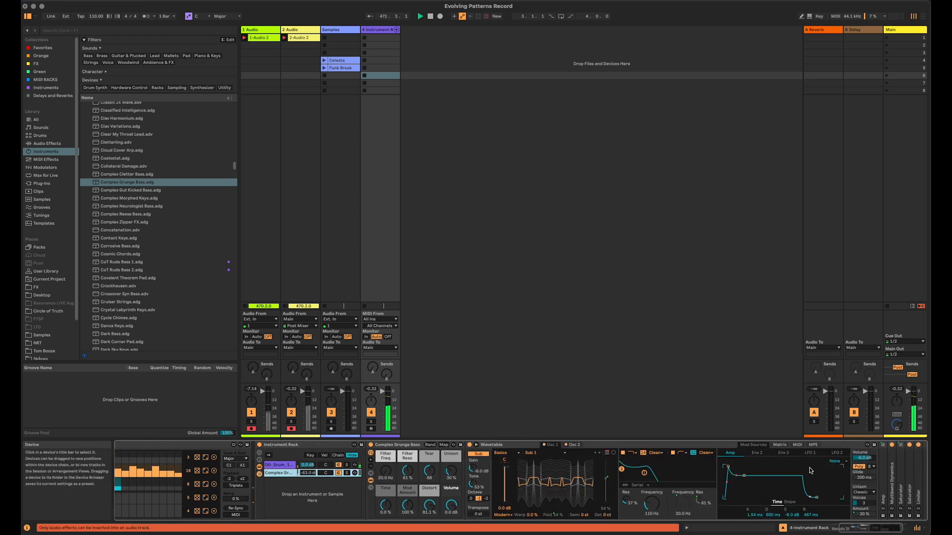
left_click(779, 445)
scroll(776, 492, "down", 3)
left_click_drag(777, 497, 777, 475)
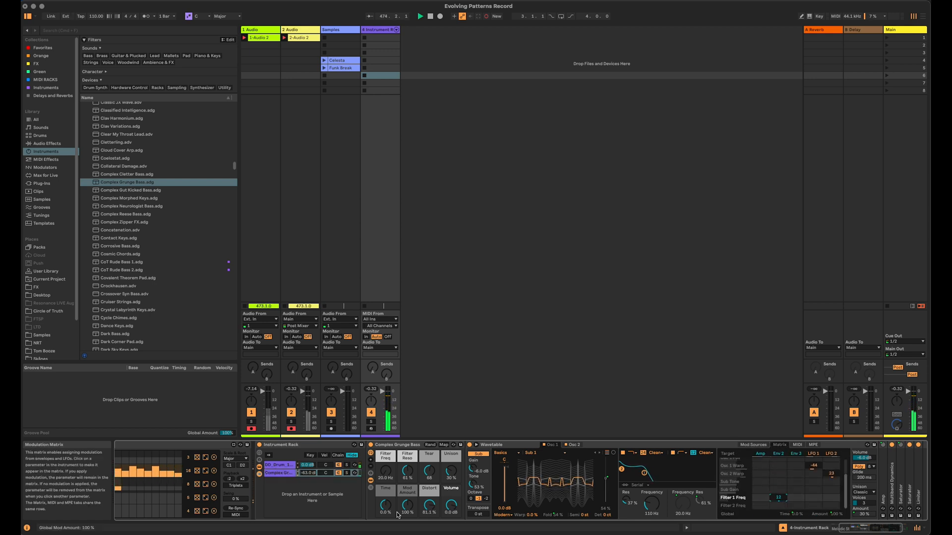
left_click_drag(313, 474, 313, 457)
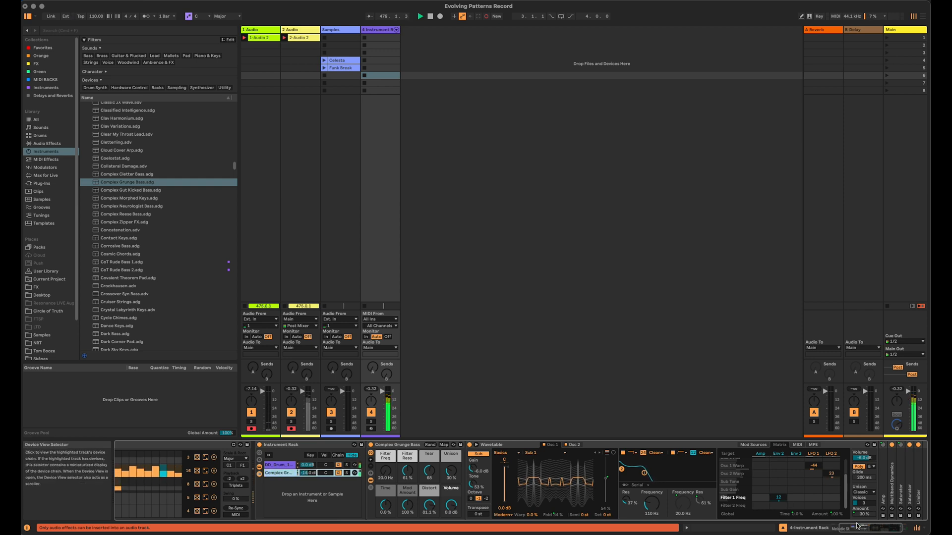
Examine the Instrument Rack's velocity zones and key zones for the drum and bass chains.
left_click(832, 528)
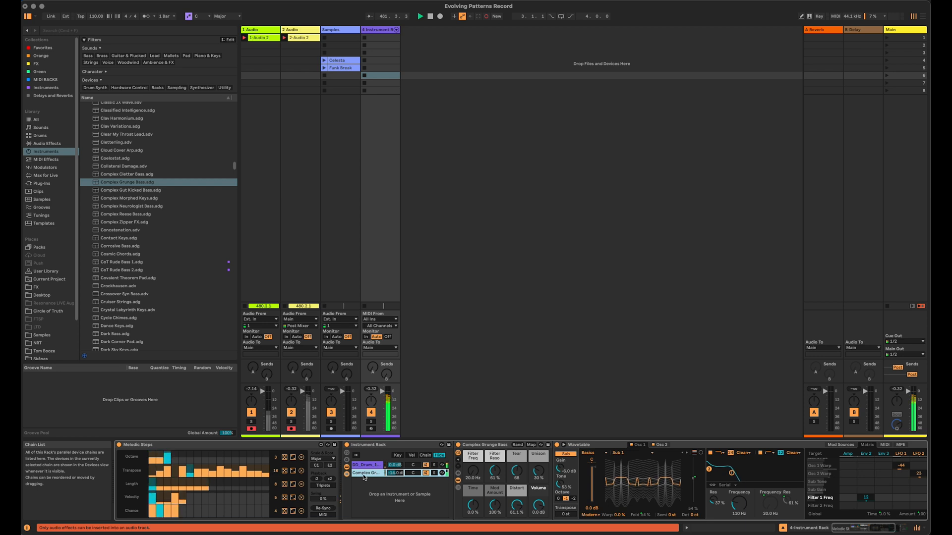
left_click(412, 455)
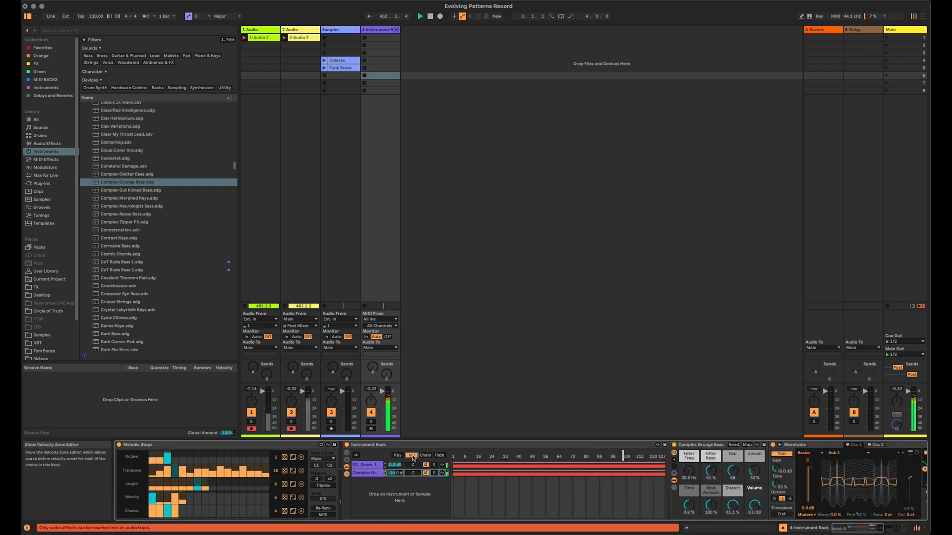
left_click(399, 455)
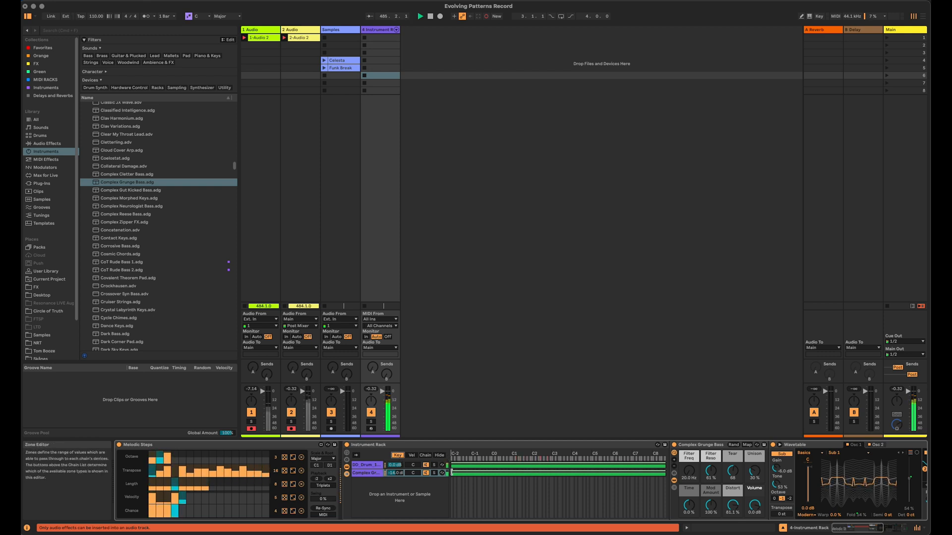
Limit the bass chain's key zone to a single note around C1 and raise Wavetable's Filter 1 frequency to 714 Hz.
left_click_drag(451, 474, 517, 479)
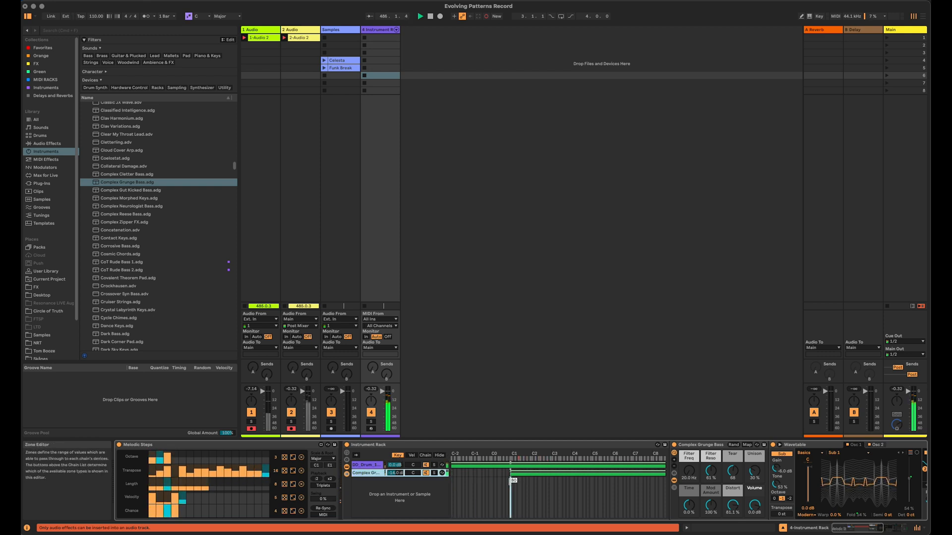
left_click_drag(665, 474, 500, 506)
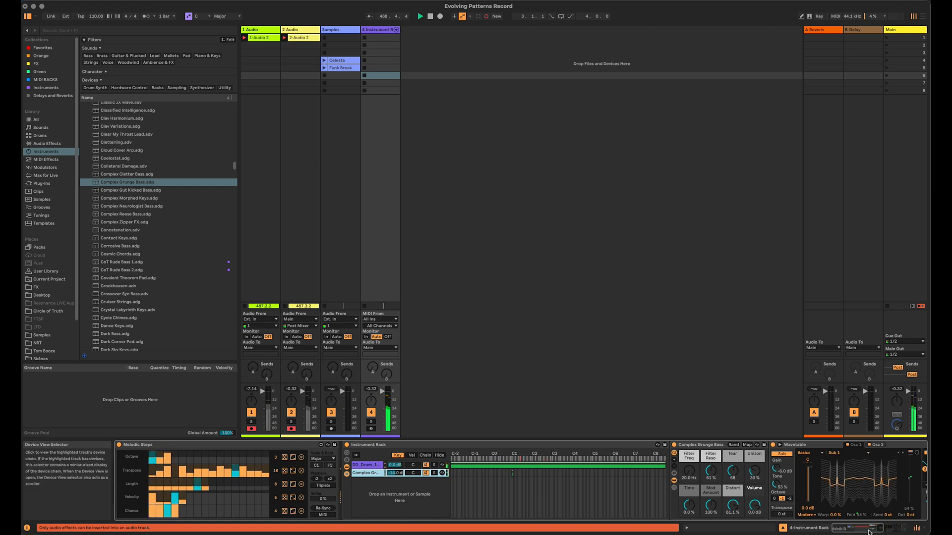
scroll(609, 493, "right", 5)
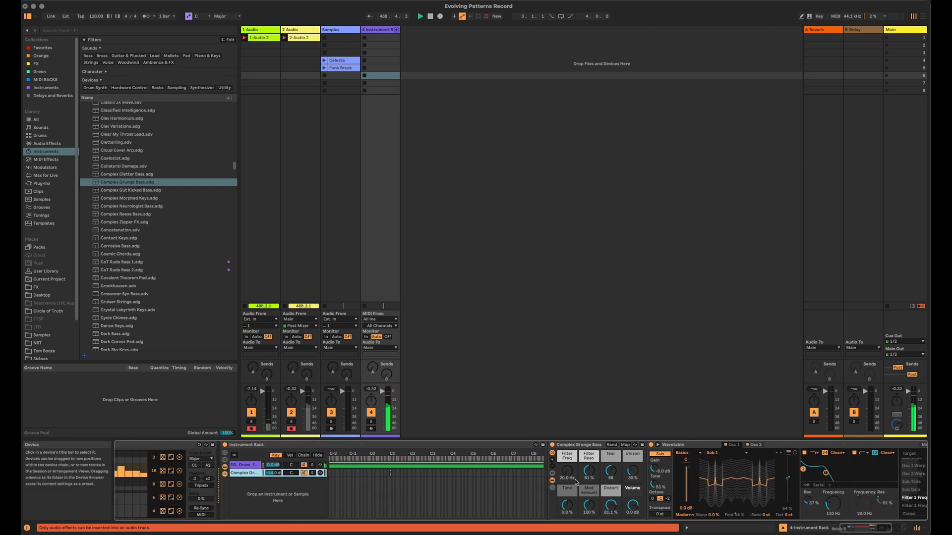
left_click_drag(567, 471, 567, 483)
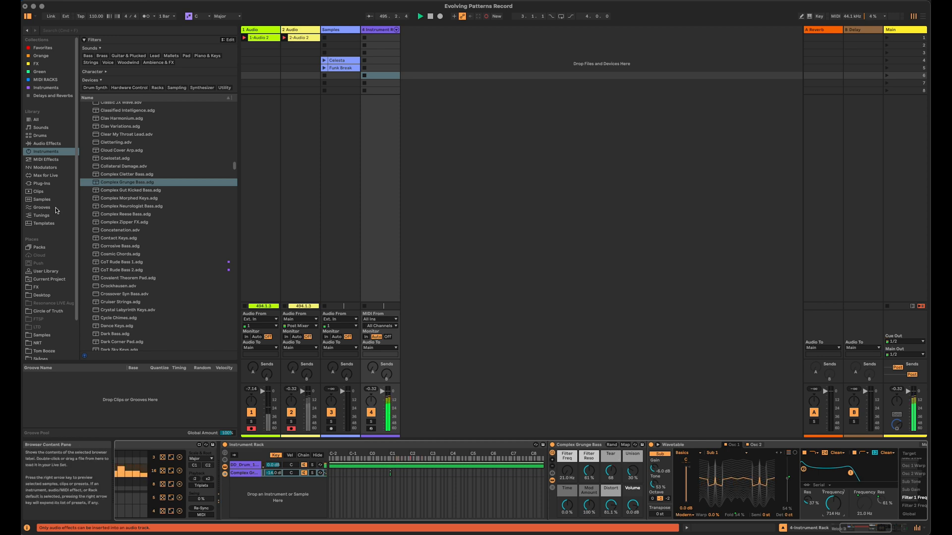
Insert the Note Length MIDI effect before Complex Grunge Bass in the bass chain and turn on Latch.
left_click(45, 159)
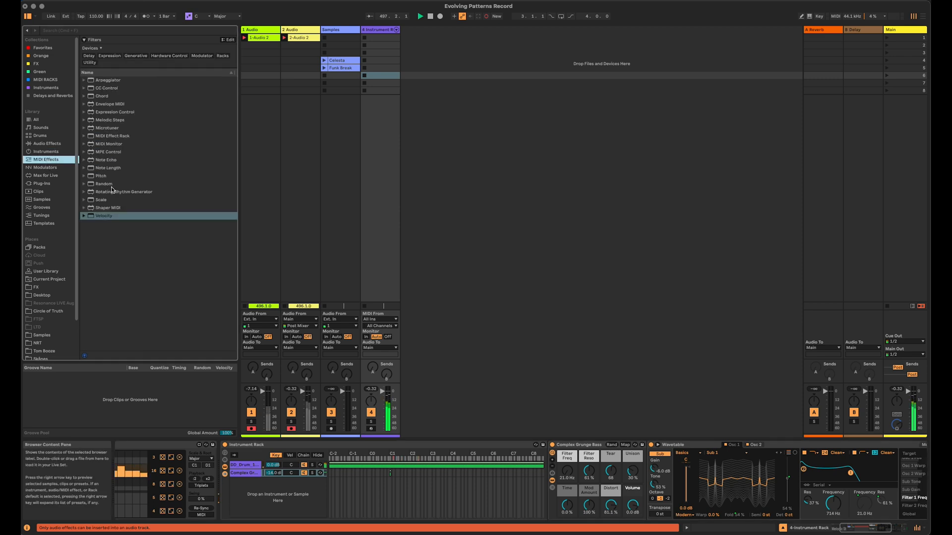
left_click(114, 168)
left_click_drag(115, 170, 552, 477)
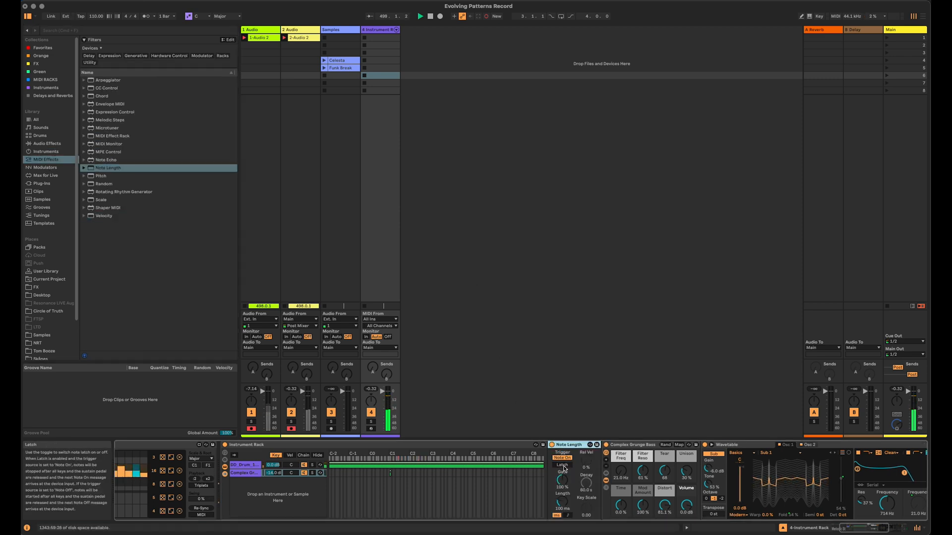
left_click(562, 465)
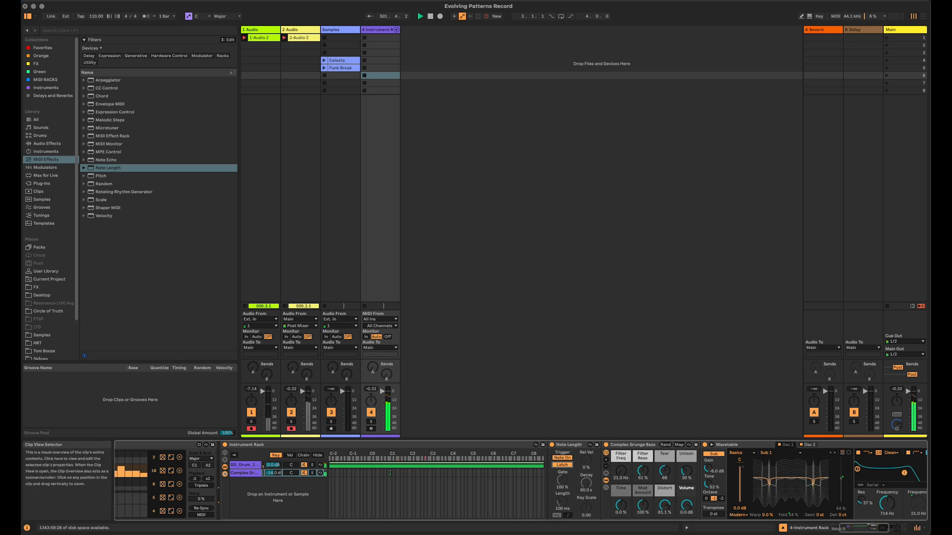
Add Random with Chance 100% and Choices 12 after Note Length, followed by Scale's Dorian preset with its base note set to C#.
left_click_drag(866, 528, 878, 531)
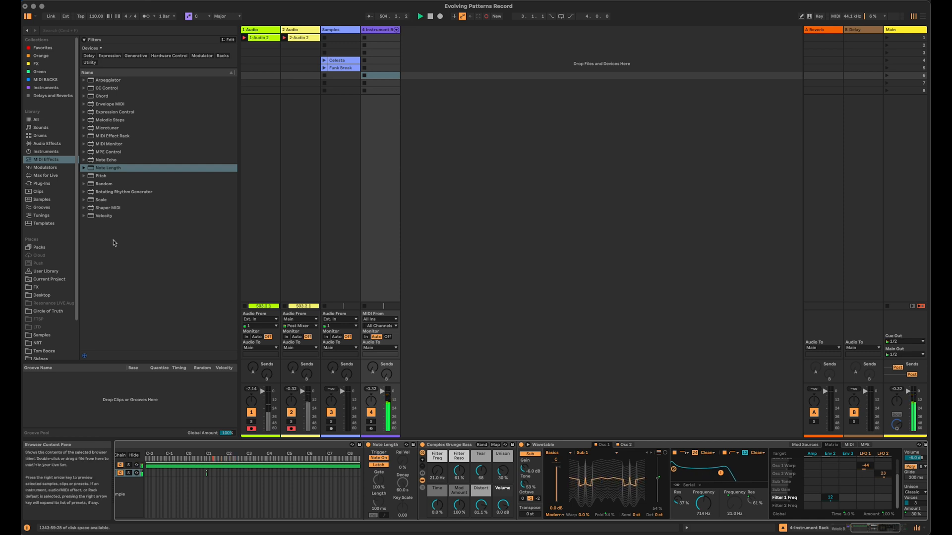
left_click_drag(98, 184, 423, 479)
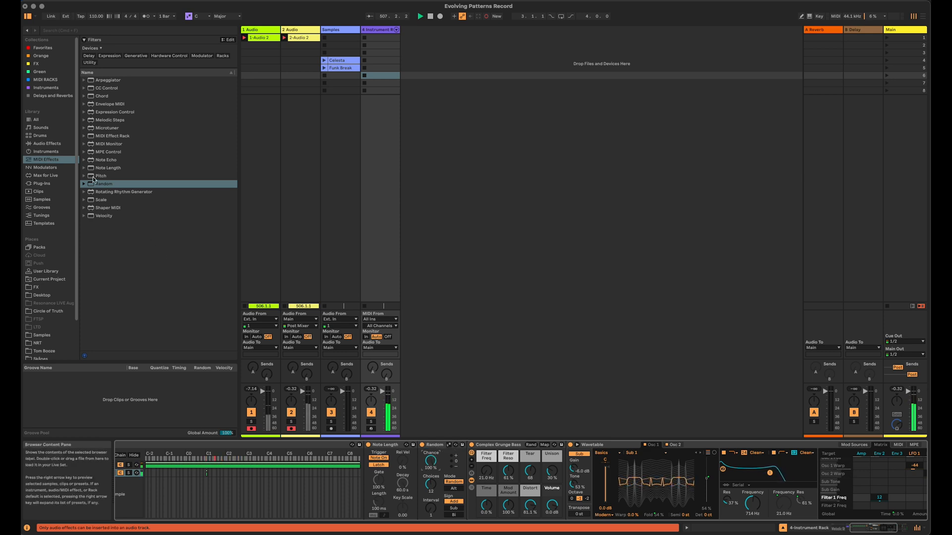
double_click(104, 200)
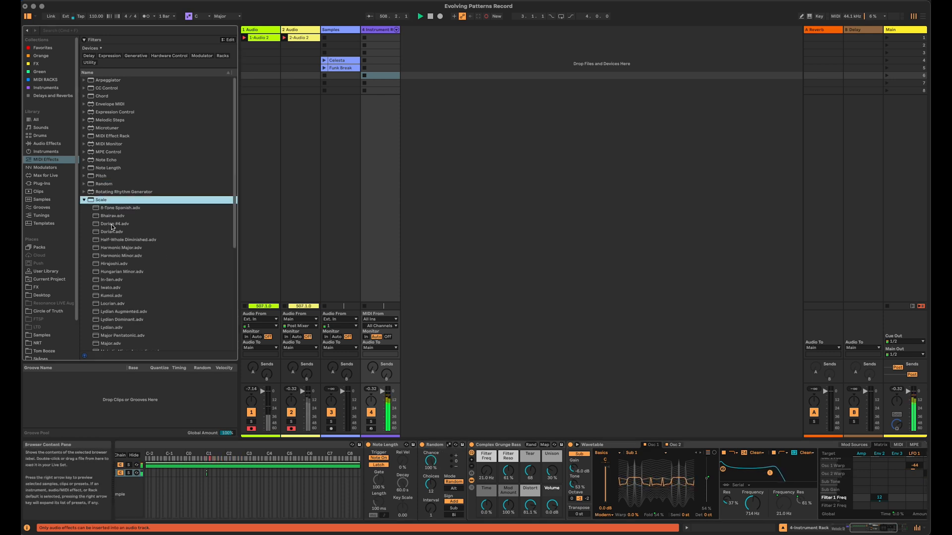
left_click(111, 225)
left_click_drag(115, 232, 476, 471)
left_click(545, 462)
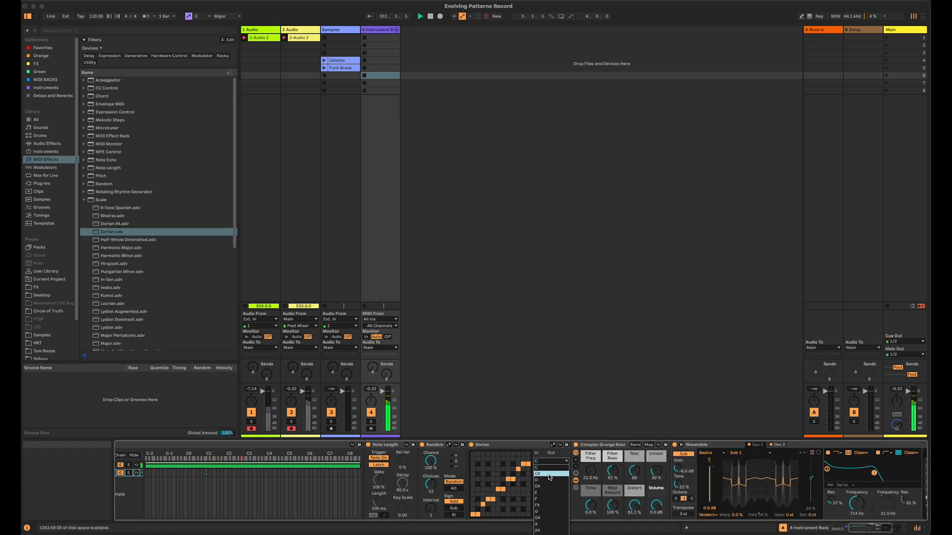
left_click(548, 475)
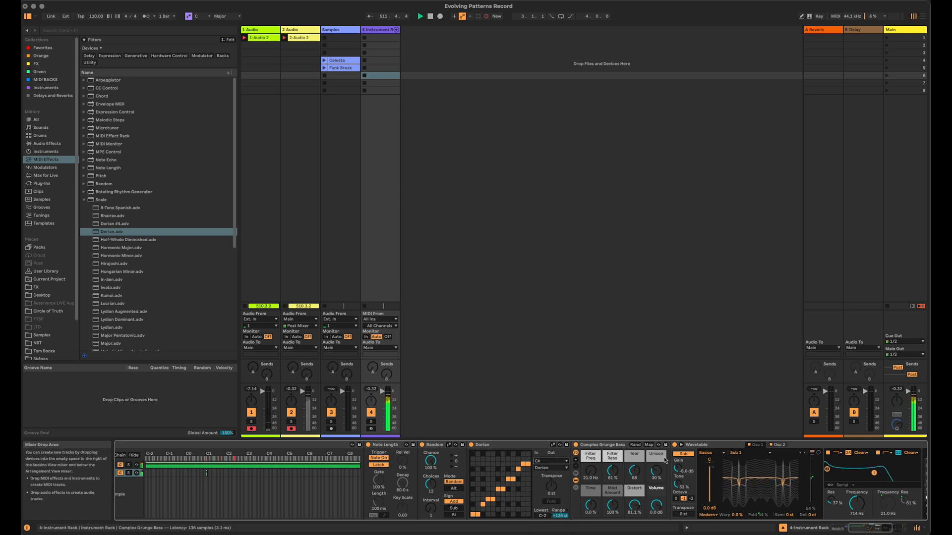
Fold the Dorian Scale device in the bass chain and lower Wavetable's Filter 1 frequency to 238 Hz.
left_click(859, 529)
left_click_drag(860, 530, 858, 530)
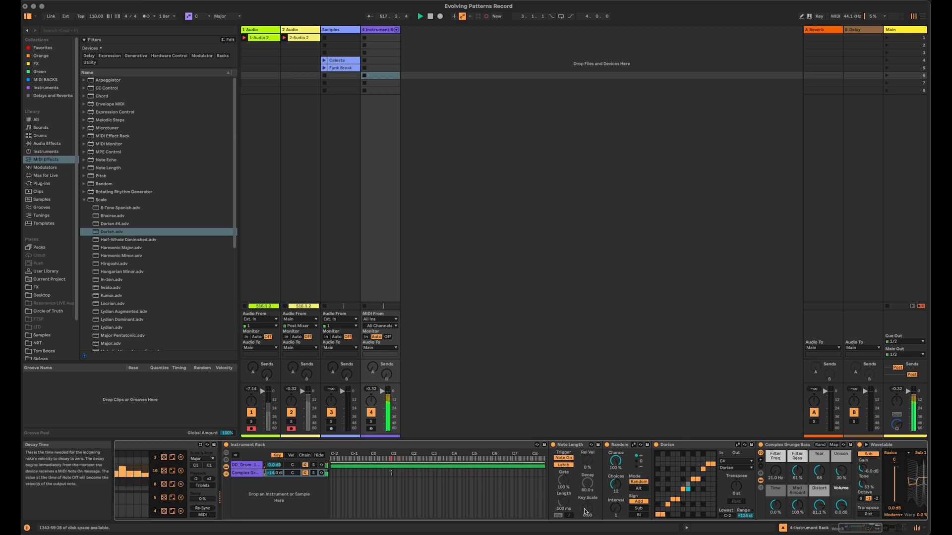
double_click(695, 446)
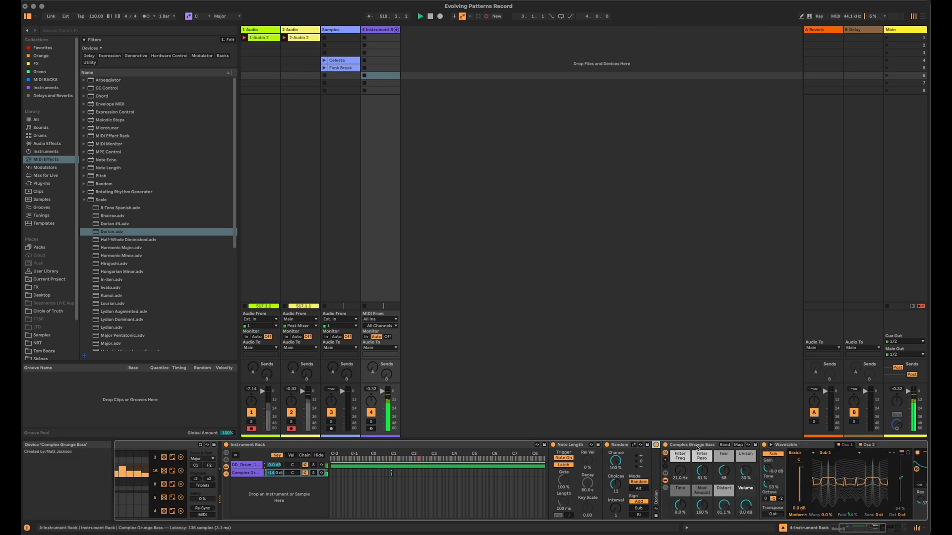
scroll(598, 496, "right", 5)
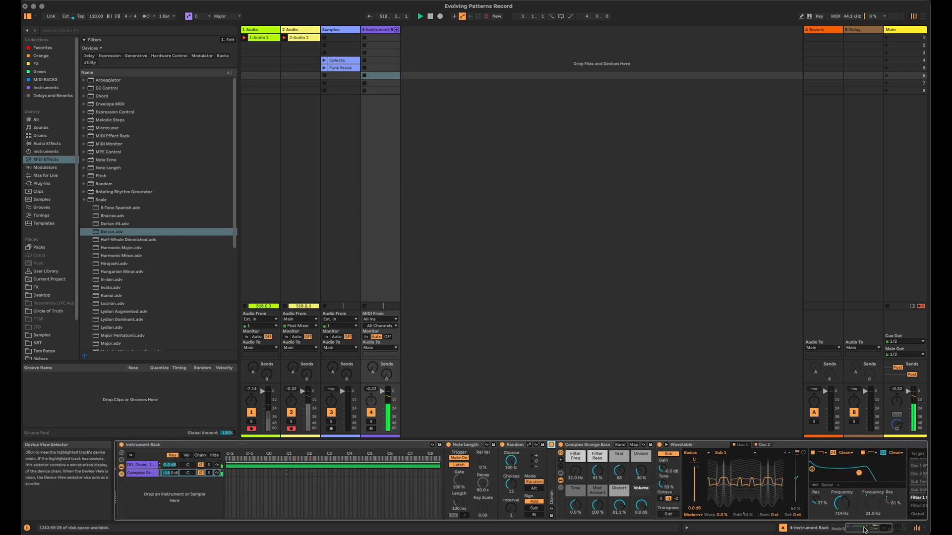
left_click_drag(841, 503, 841, 523)
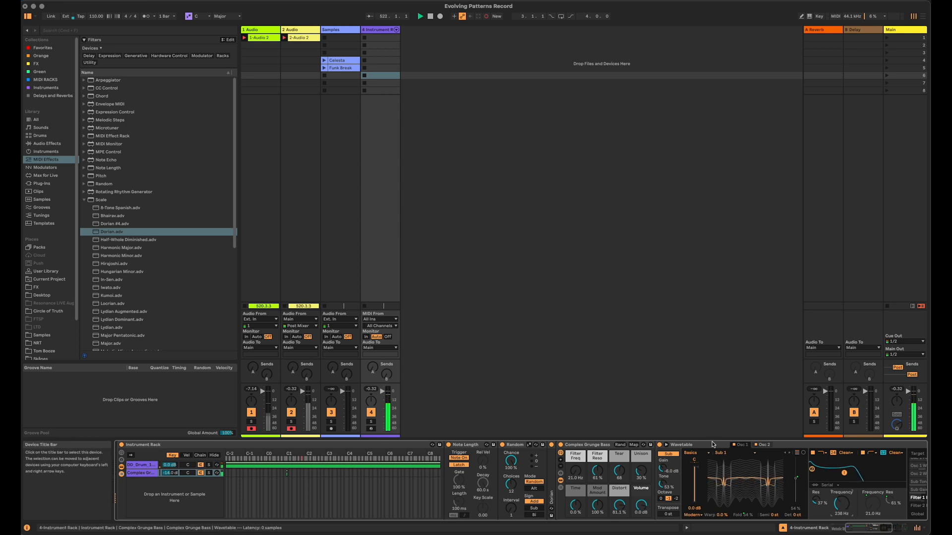
Mute track 4, play the Celesta clip on the Samples track to audition it, and stop it.
mouse_move(863, 530)
left_mouse_down()
mouse_move(848, 533)
mouse_move(860, 531)
mouse_move(855, 509)
mouse_move(847, 530)
left_mouse_up()
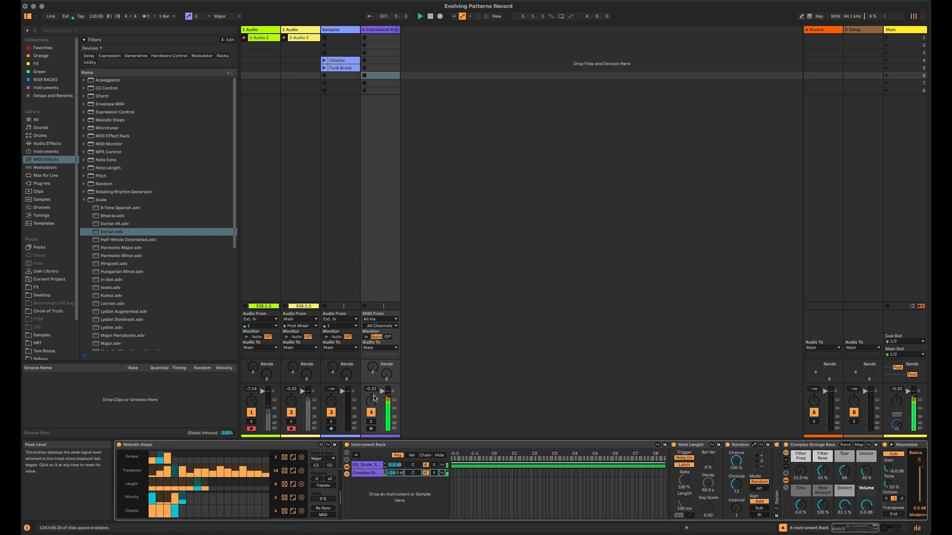
left_click(370, 412)
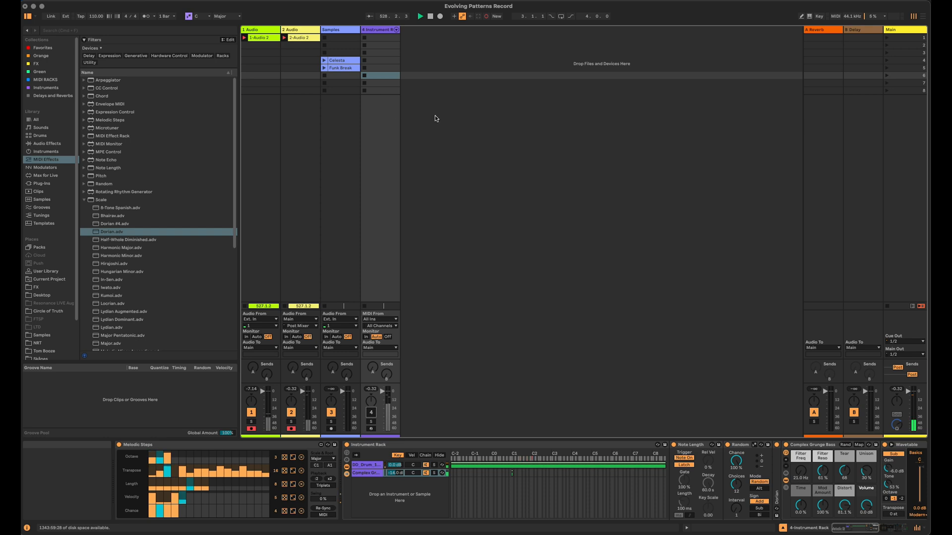
left_click(343, 59)
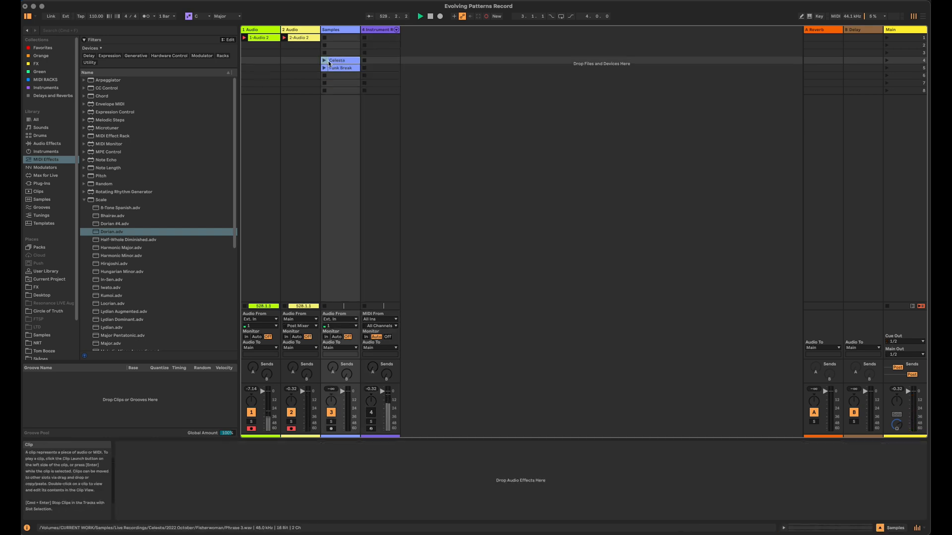
left_click(324, 60)
left_click(337, 61)
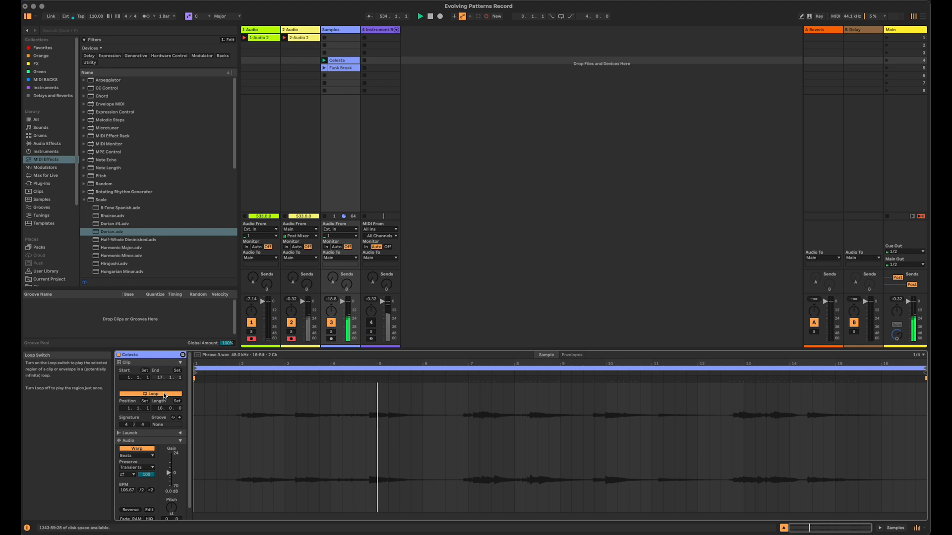
left_click(325, 216)
left_click(468, 197)
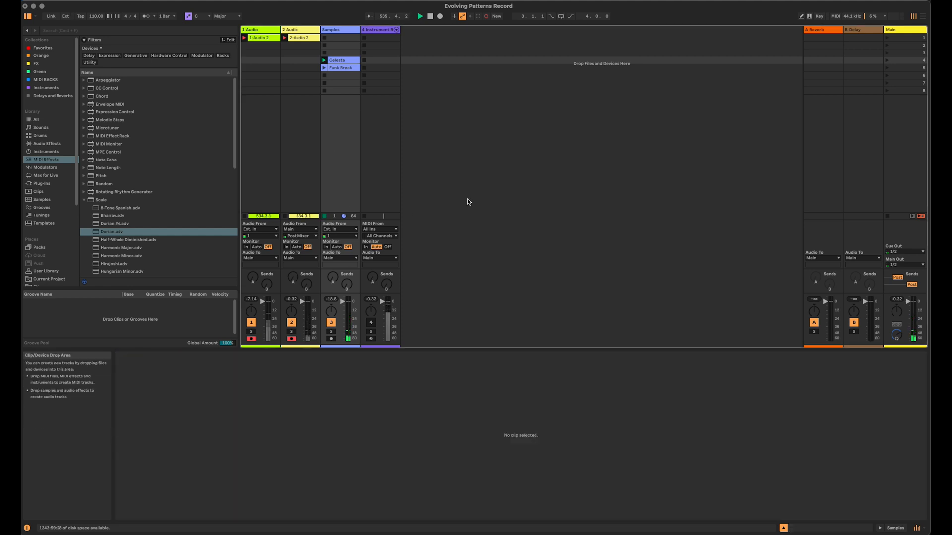
Duplicate the 4-Instrument Rack track and delete the Complex Grunge Bass chain from the copy's rack.
left_click(376, 31)
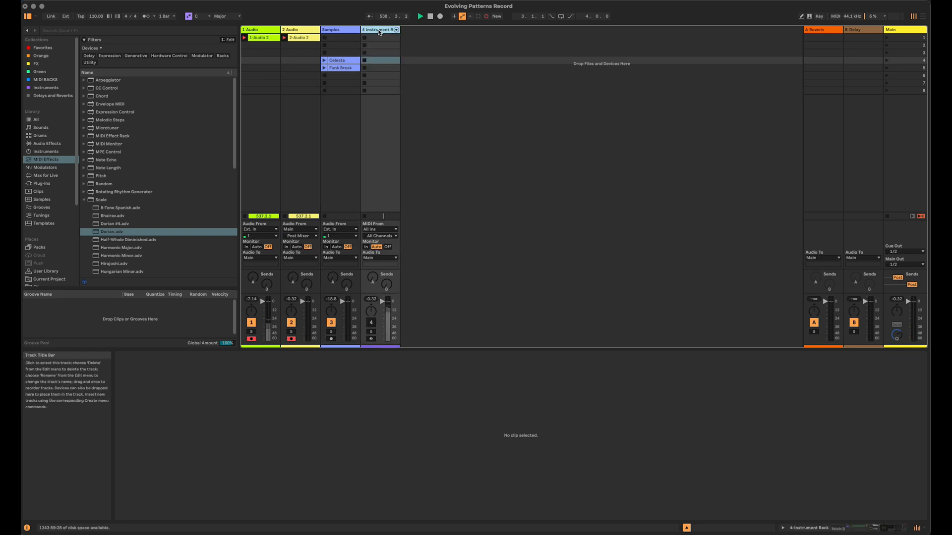
key("super+d")
double_click(413, 30)
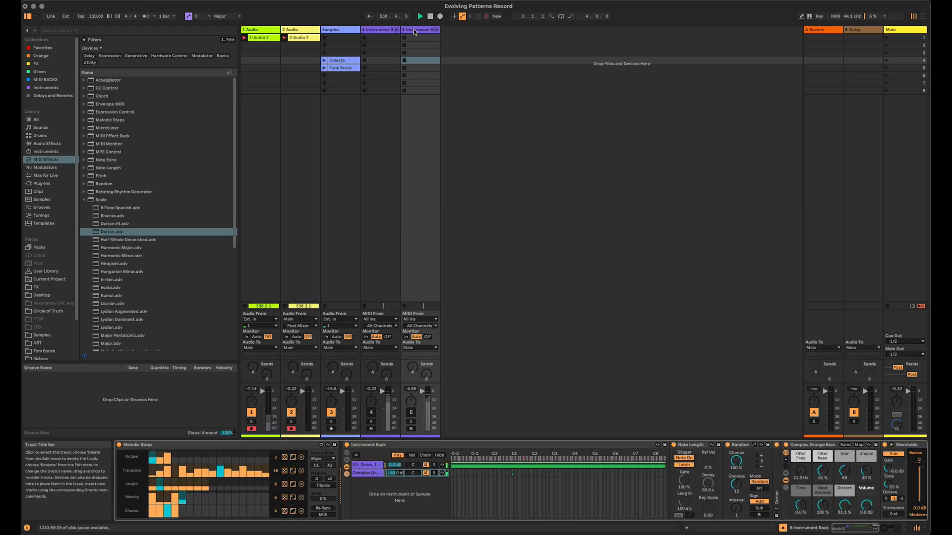
left_click(370, 474)
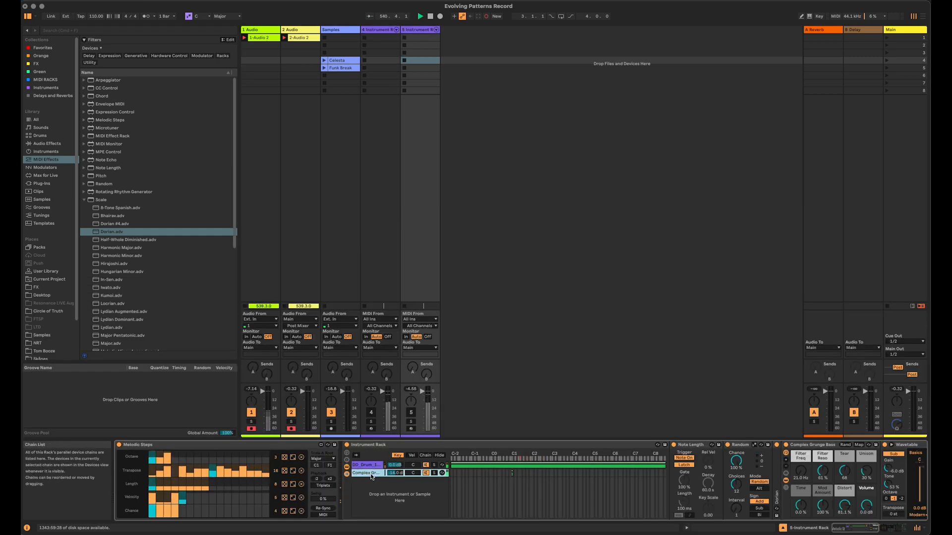
key("Delete")
Replace the drum sample in the duplicated track's Simpler with the Celesta clip and activate the track.
left_click(856, 528)
left_click_drag(339, 60, 663, 465)
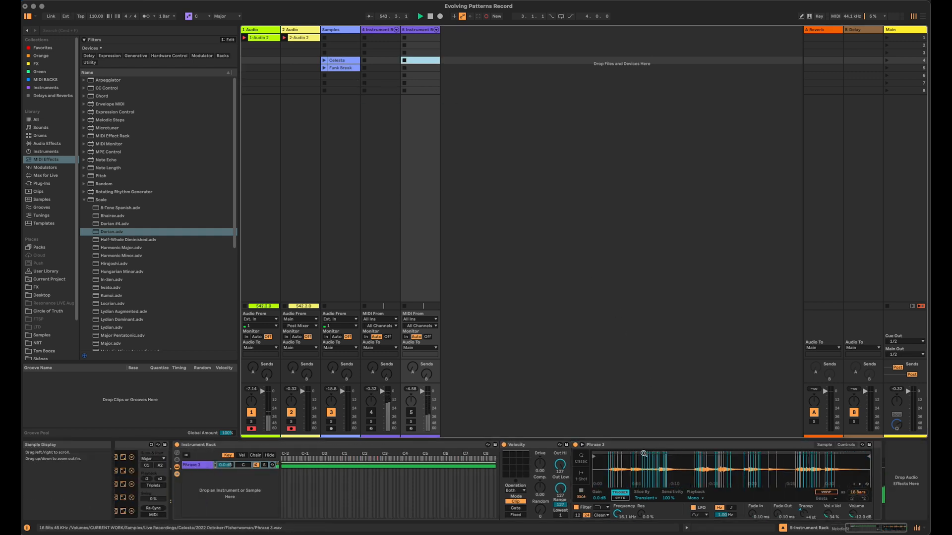
left_click(411, 413)
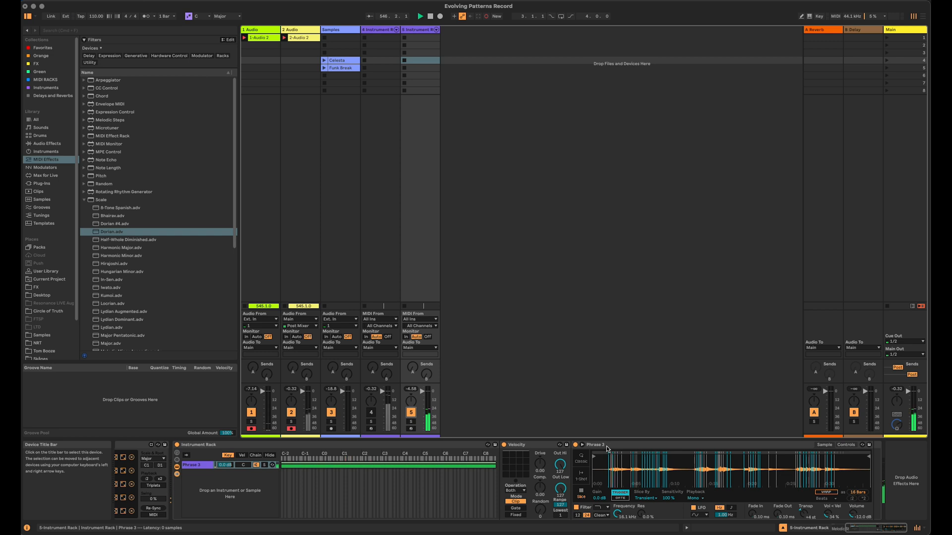
Move the Celesta sample's start in Simpler to the second phrase and set the slice sensitivity to 74%.
left_click_drag(596, 455, 659, 459)
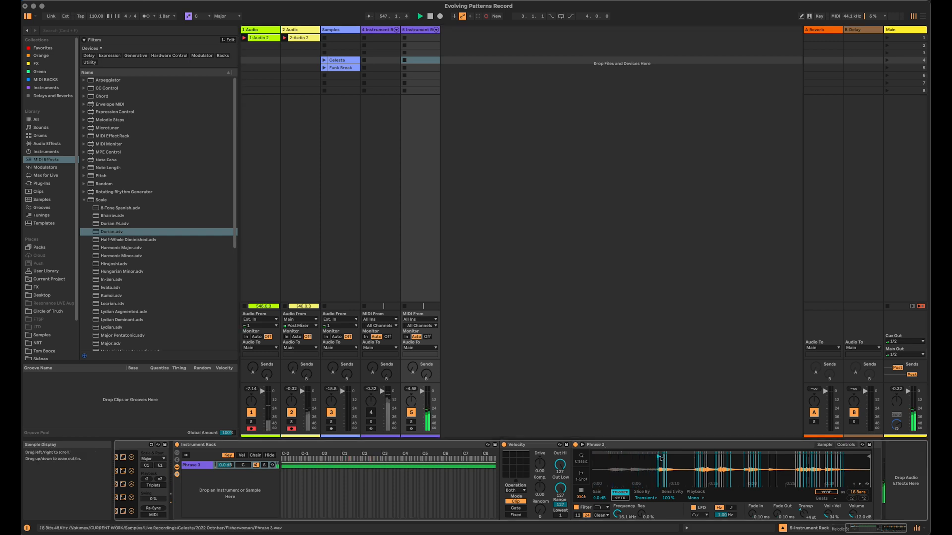
left_click_drag(668, 498, 667, 510)
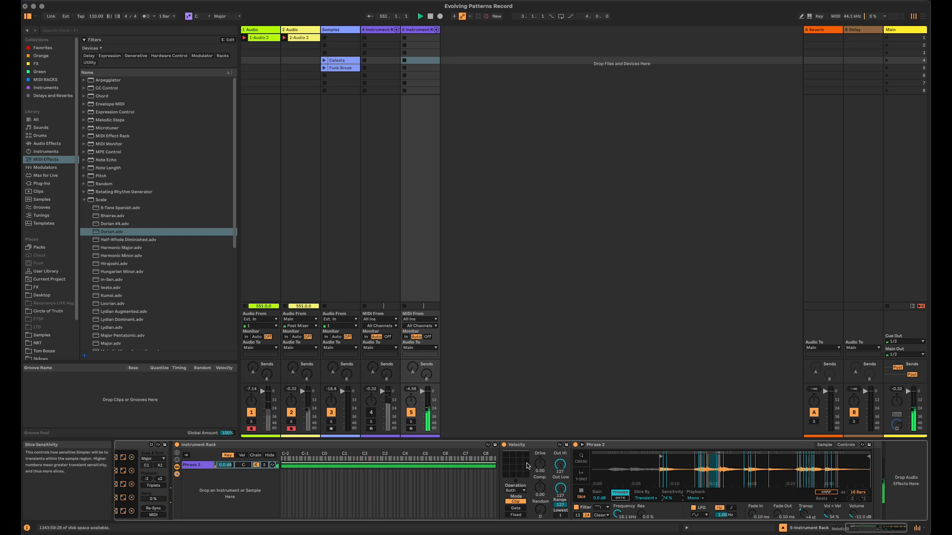
Mute the duplicated Celesta track and reactivate track 4.
left_click(413, 414)
left_click(371, 413)
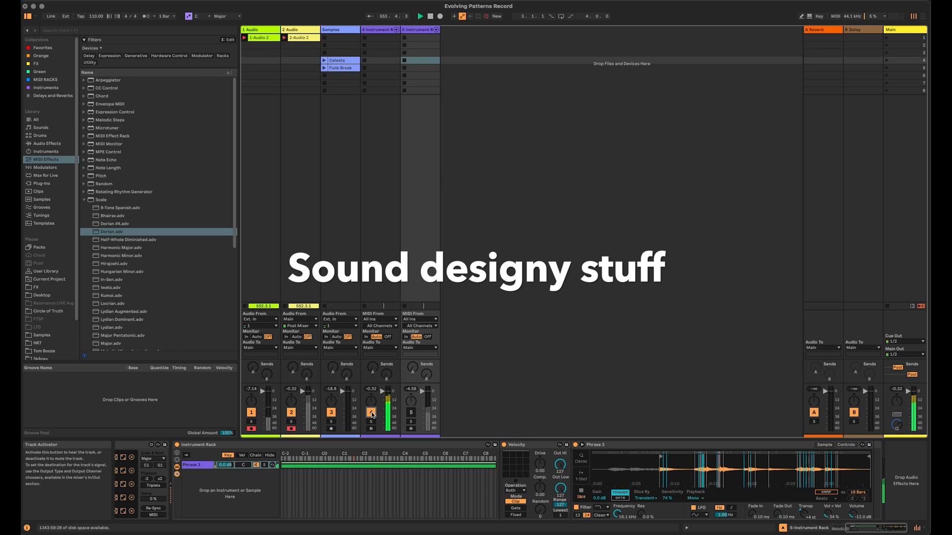
left_click_drag(869, 530, 854, 530)
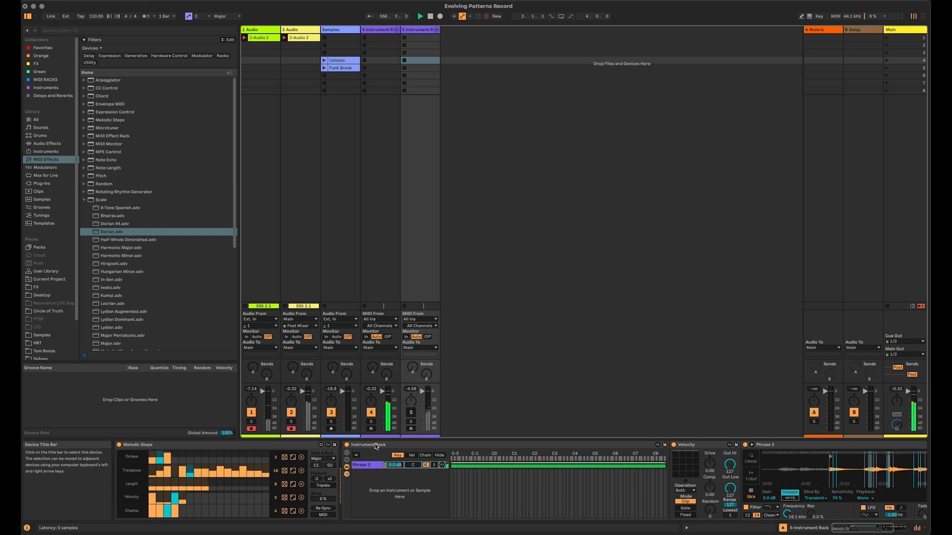
Open the drum chain in track 4's Instrument Rack and set its Velocity effect's Out Low to 44.
left_click(384, 30)
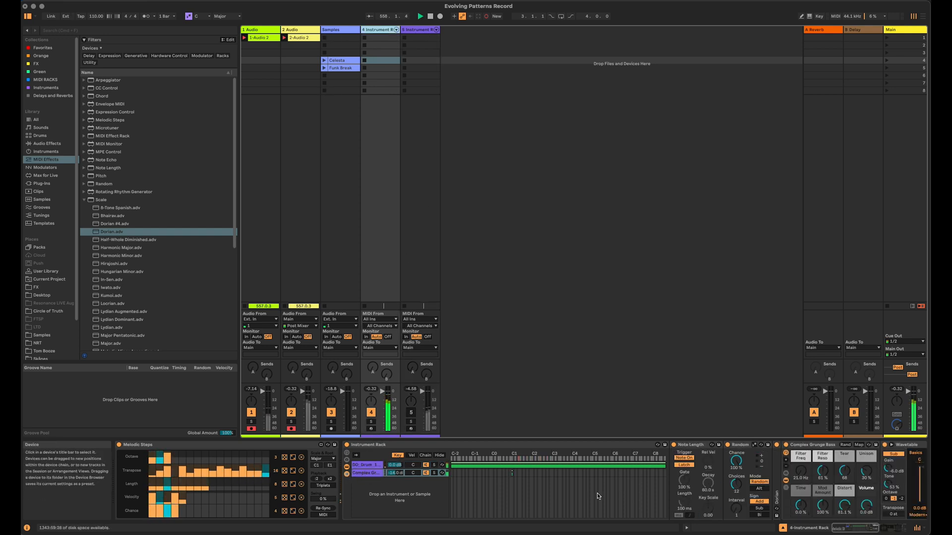
left_click(367, 465)
left_click_drag(841, 529, 849, 528)
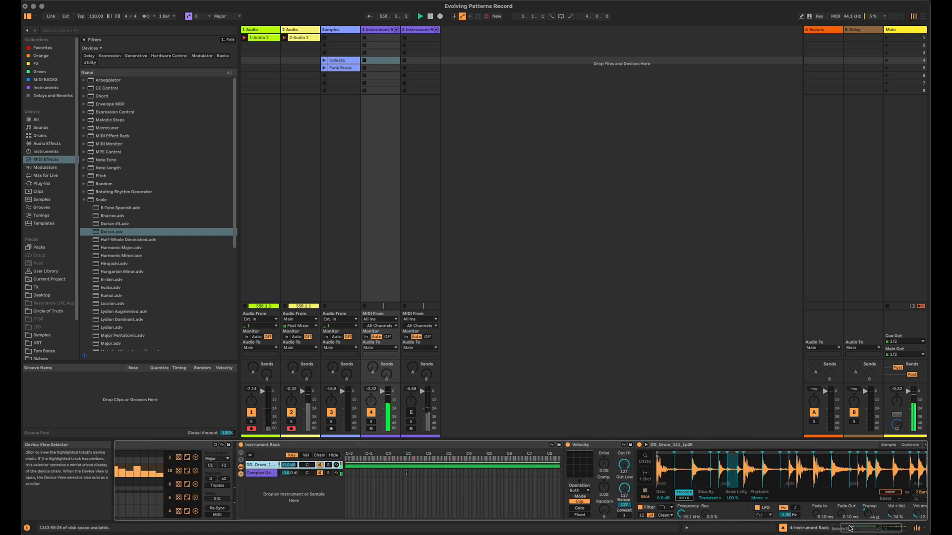
left_click(889, 530)
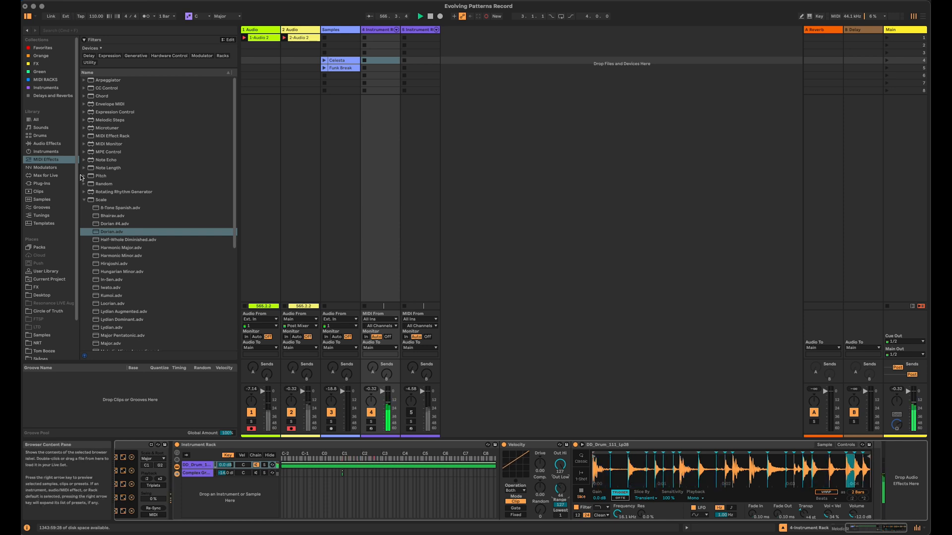
Add a Gate audio effect after the Simpler in track 4's drum chain.
left_click(84, 198)
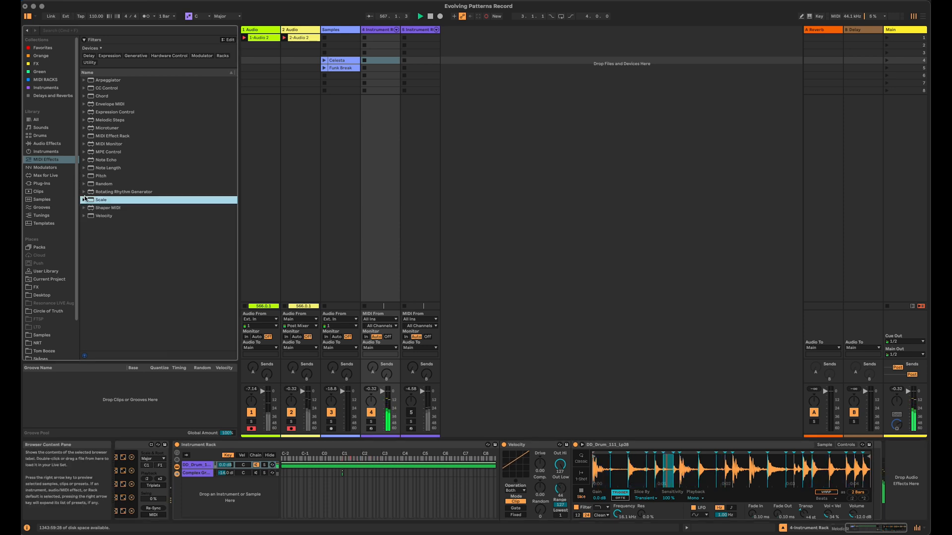
left_click(46, 143)
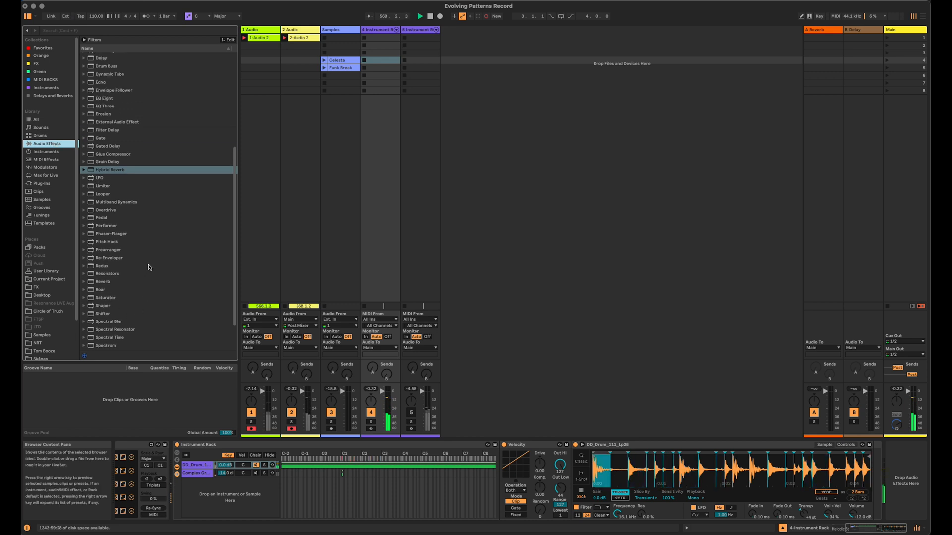
scroll(144, 267, "up", 6)
left_click(124, 238)
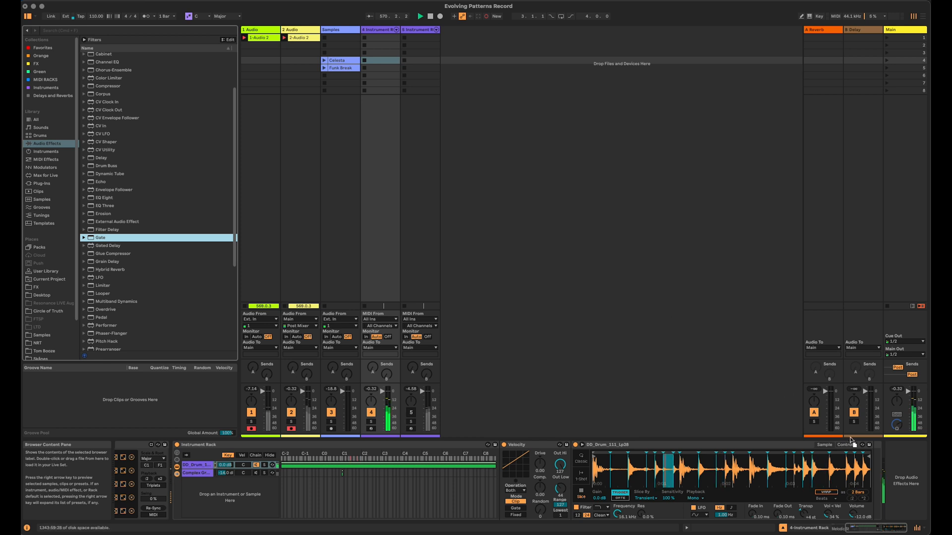
key("Return")
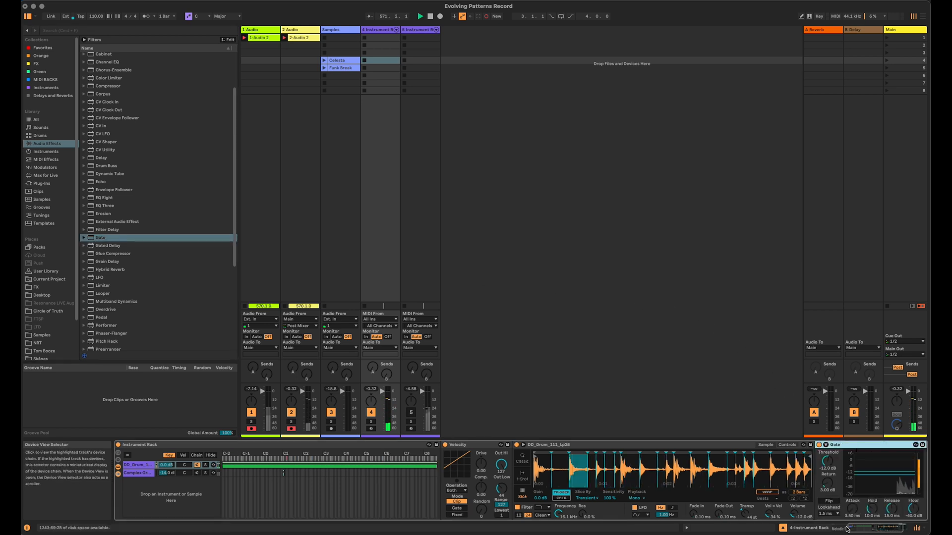
Set the Gate's threshold to -17.5 dB, return to 0.00 dB and floor to -inf dB.
left_click_drag(854, 528, 895, 527)
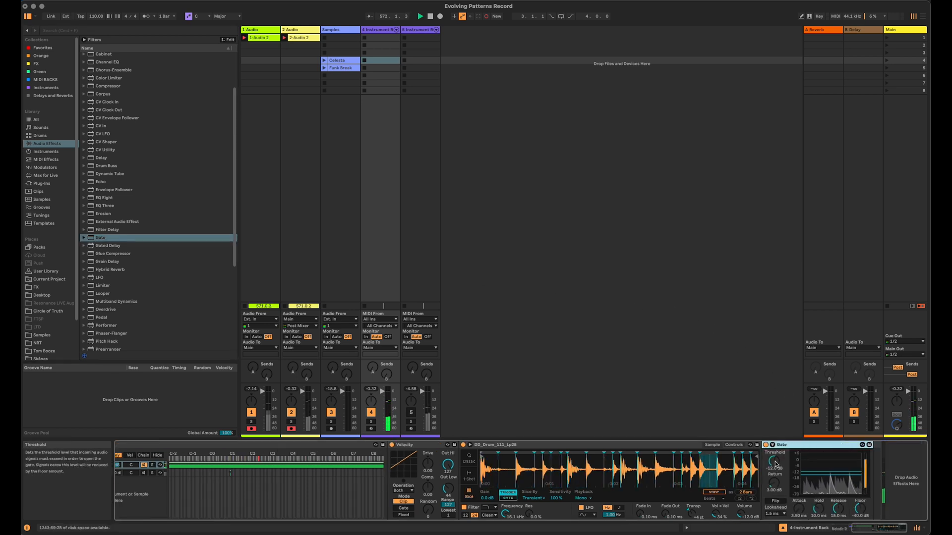
left_click_drag(860, 508, 860, 514)
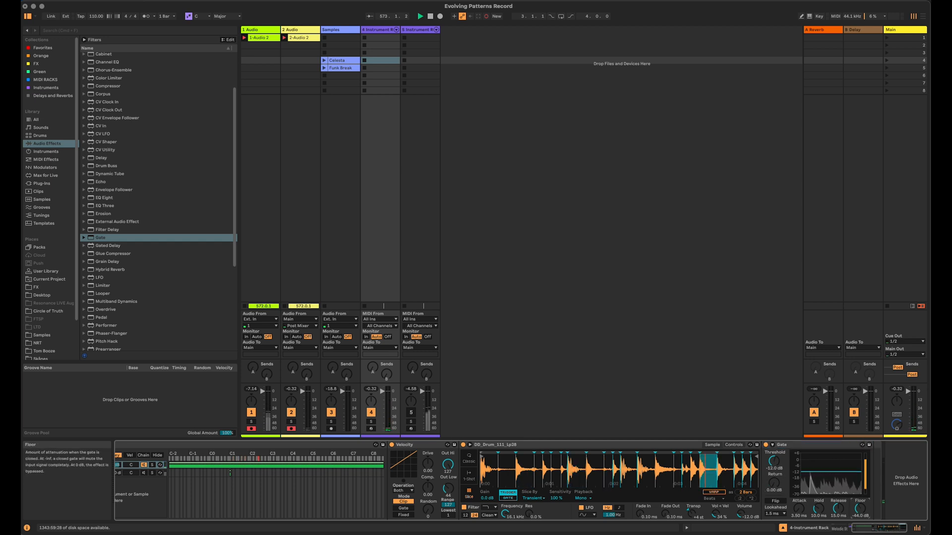
left_click_drag(774, 461, 773, 468)
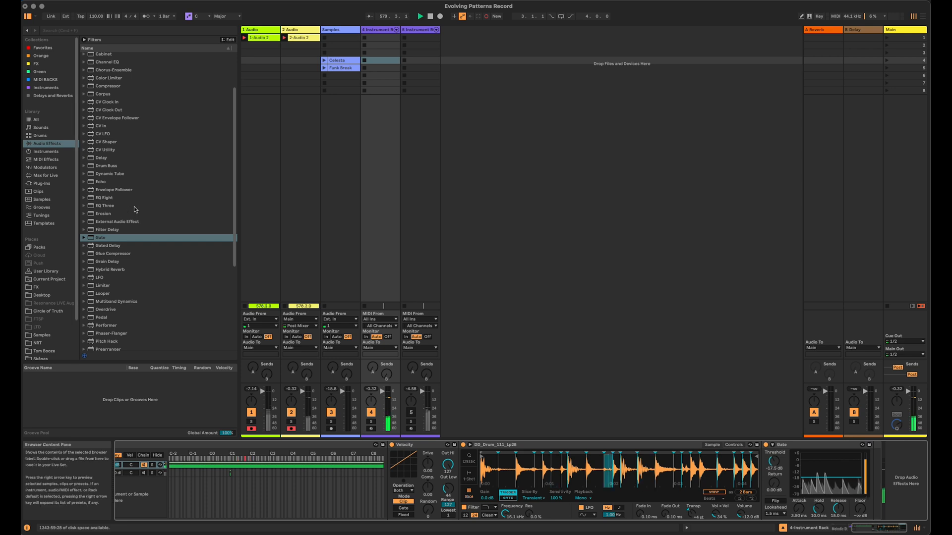
Add an Echo effect and an LFO after the Gate in the drum chain.
left_click_drag(98, 182, 475, 263)
left_click_drag(896, 494, 895, 495)
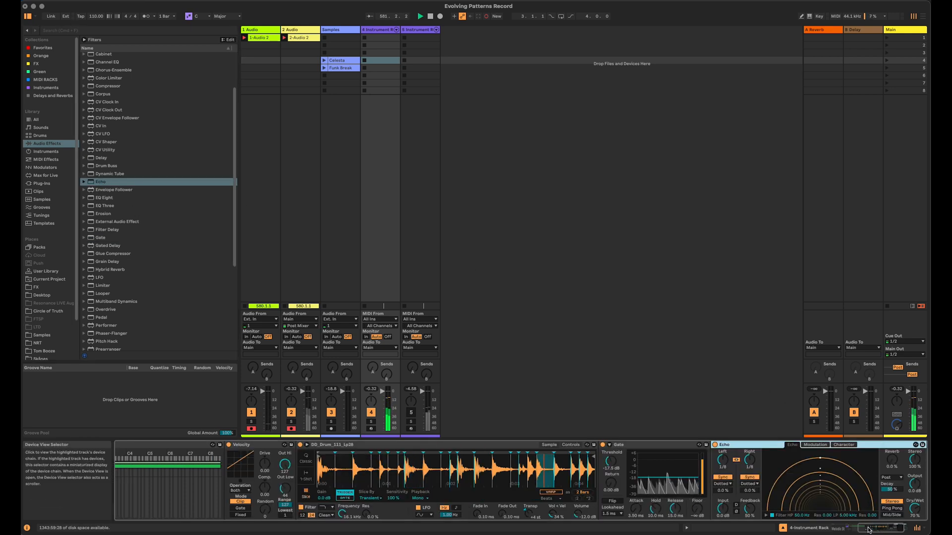
left_click(97, 277)
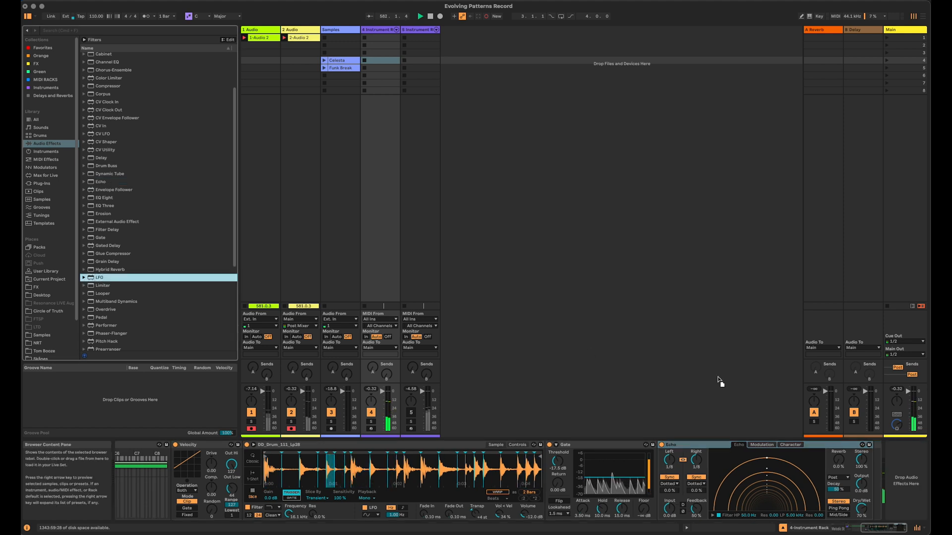
key("Return")
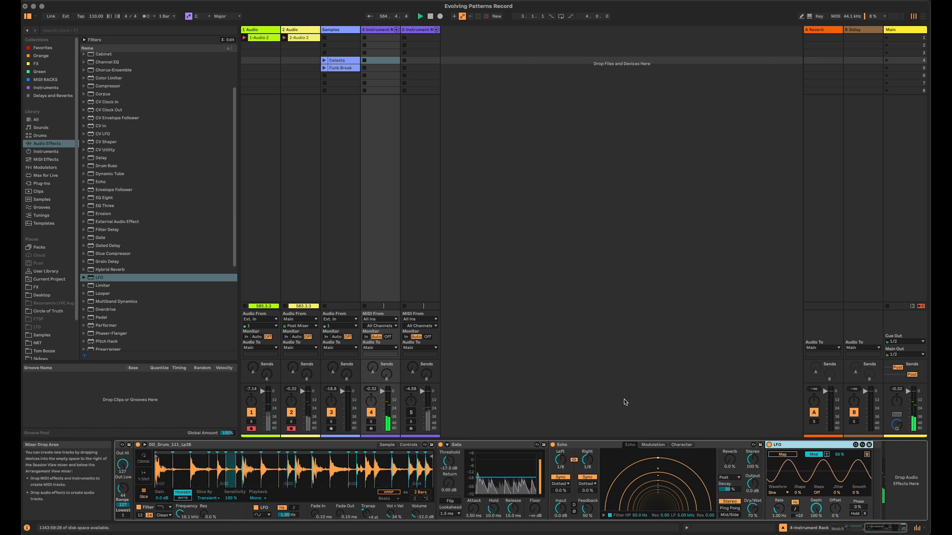
Switch Echo's delays from Sync to Time mode and set the right delay's offset to 3.6%.
left_click(587, 476)
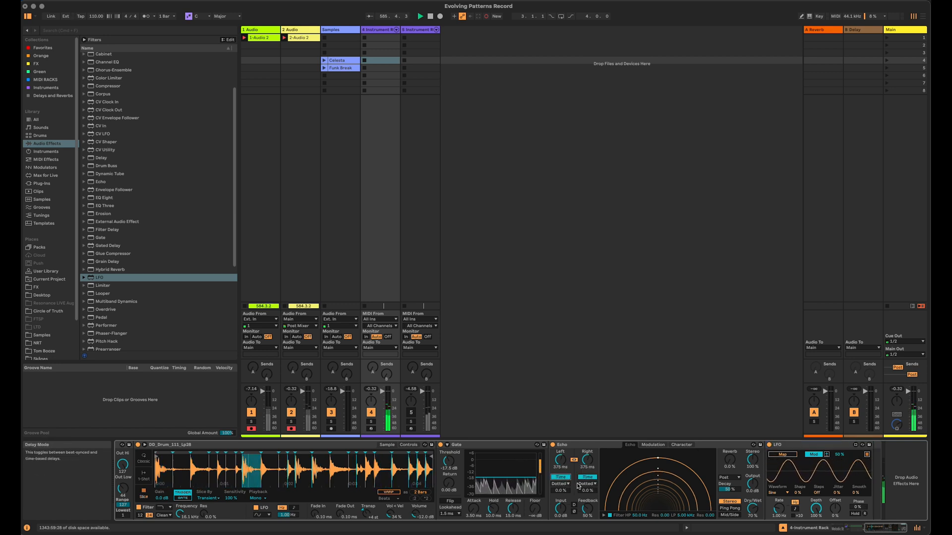
left_click_drag(588, 490, 588, 484)
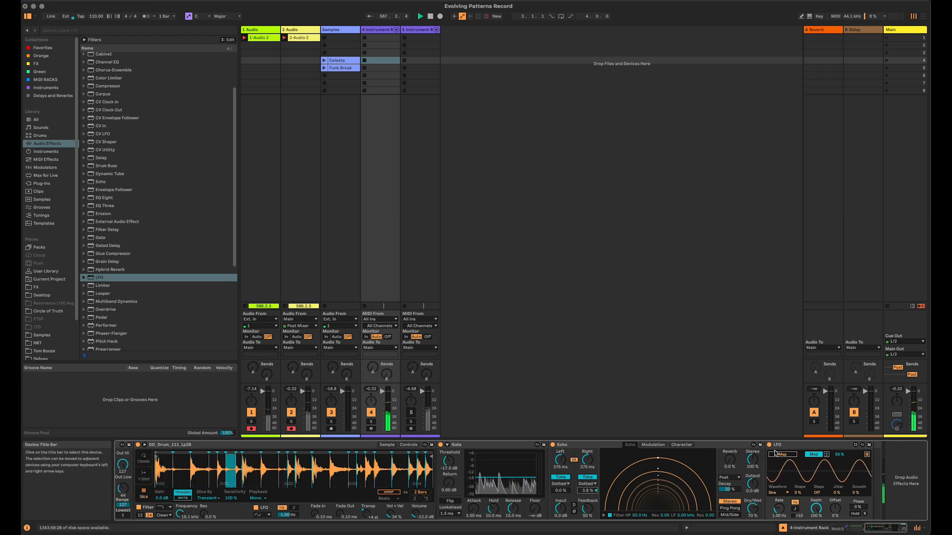
Set the LFO to a Random waveform at a 1/4 rate and map it to Echo's left delay time.
left_click(777, 493)
left_click(776, 532)
left_click_drag(783, 511, 783, 505)
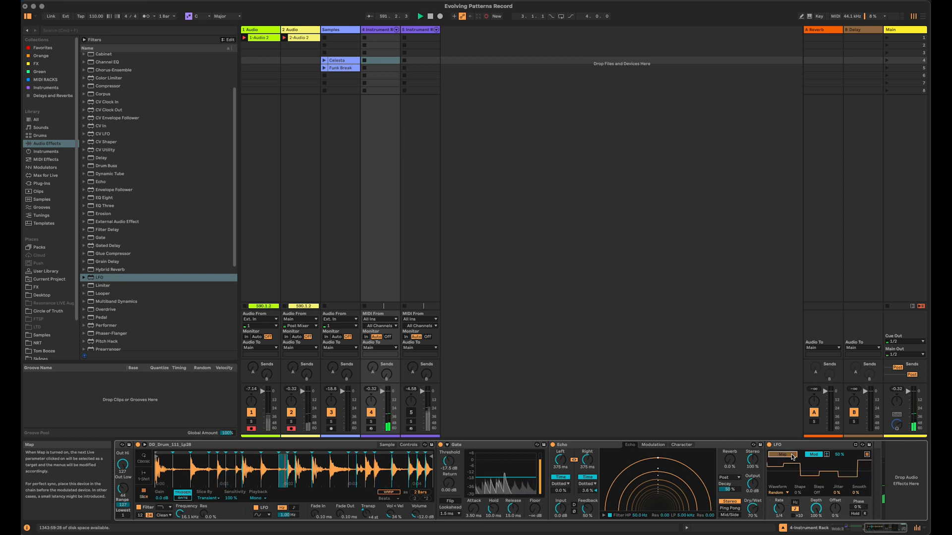
left_click(770, 455)
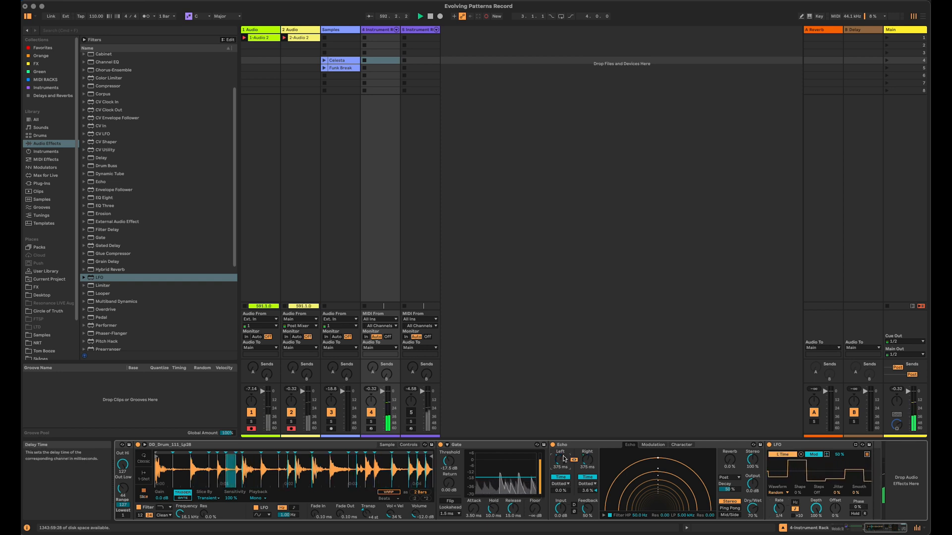
Set Echo's feedback to 71%, its filter to HP 227 Hz and LP 3.96 kHz, and lower its input gain.
left_click_drag(584, 509, 584, 501)
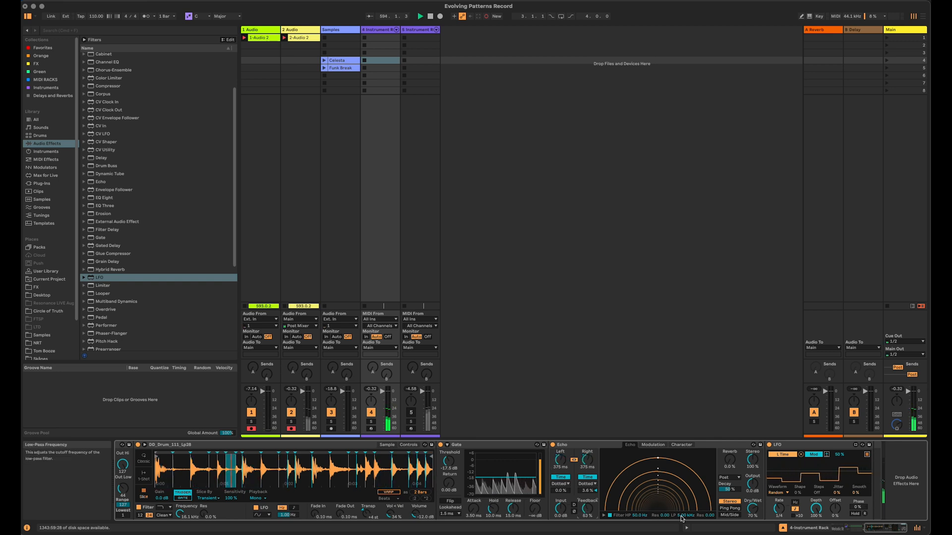
left_click_drag(586, 509, 587, 504)
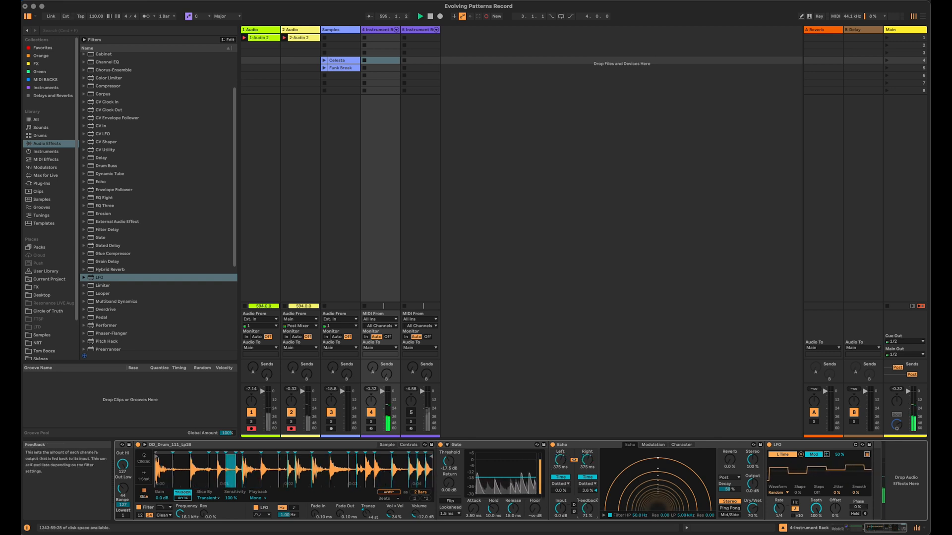
left_click_drag(639, 516, 686, 507)
mouse_move(565, 512)
left_mouse_down()
mouse_move(565, 502)
mouse_move(564, 517)
left_mouse_up()
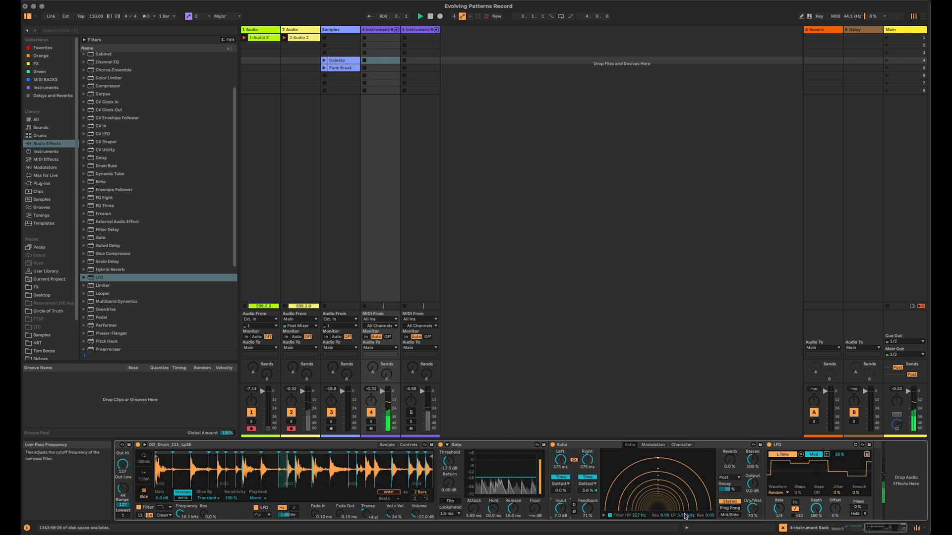
Group the Gate, Echo and LFO into an Audio Effect Rack and name its chain Glitchy FX.
left_click(480, 444)
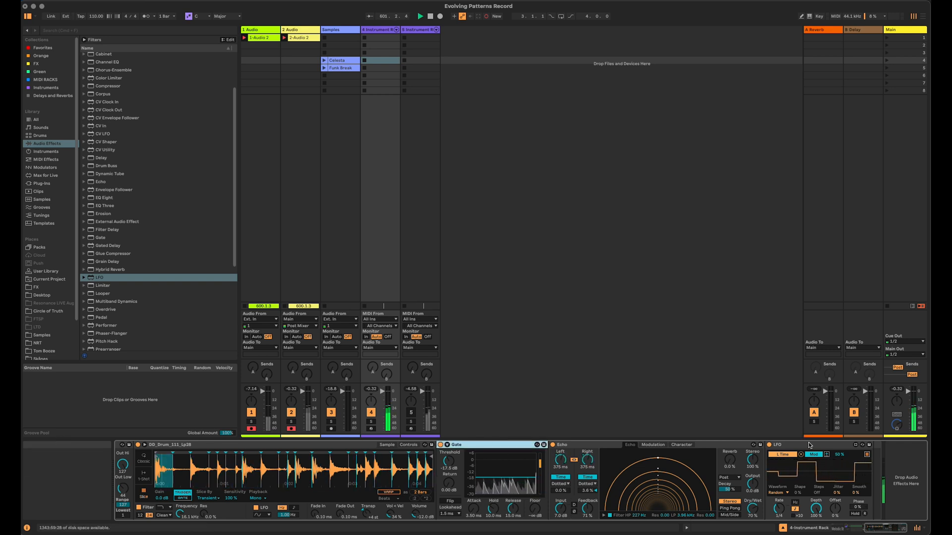
key("super+g")
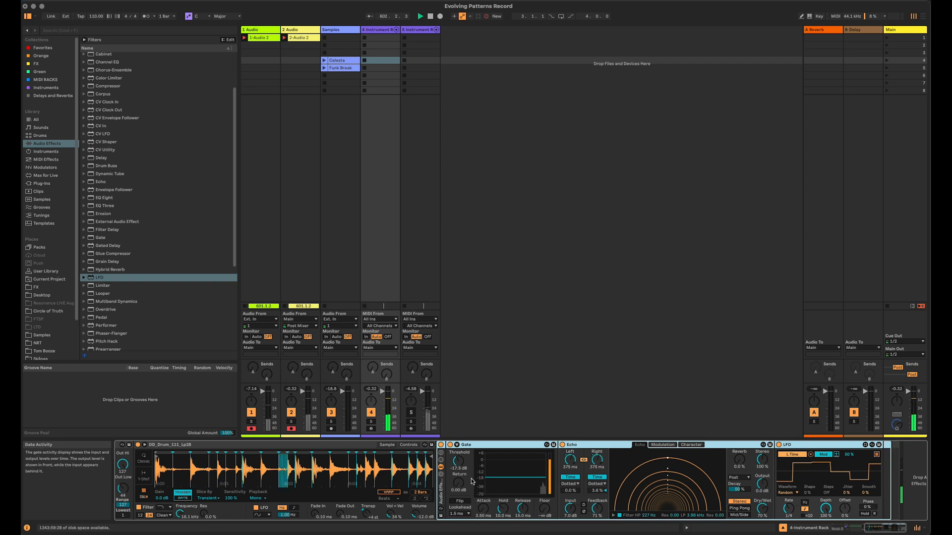
left_click(440, 475)
key("super+r")
type("Glitch")
key("Return")
type("y FX")
key("Return")
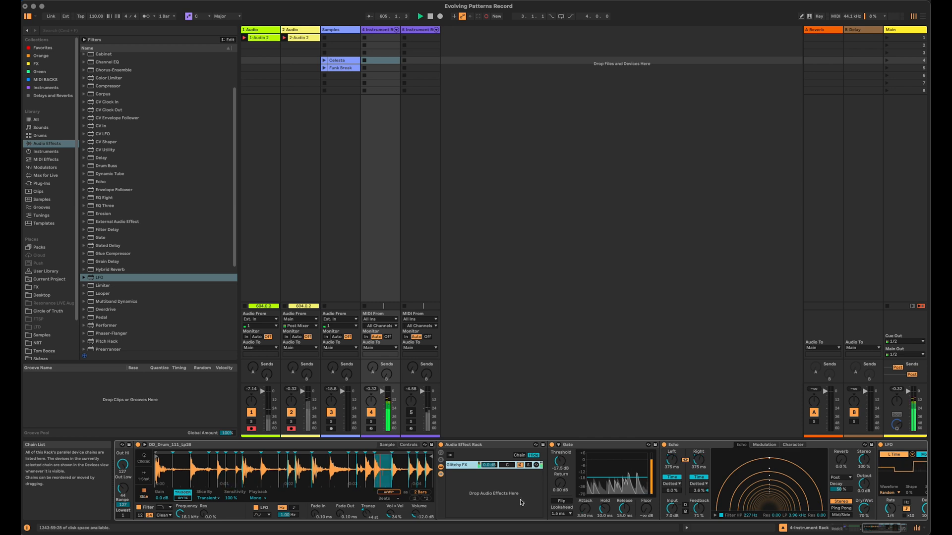
Add an empty second chain to the Audio Effect Rack, rename the rack Glitchy FX and collapse it.
right_click(474, 490)
left_click(495, 497)
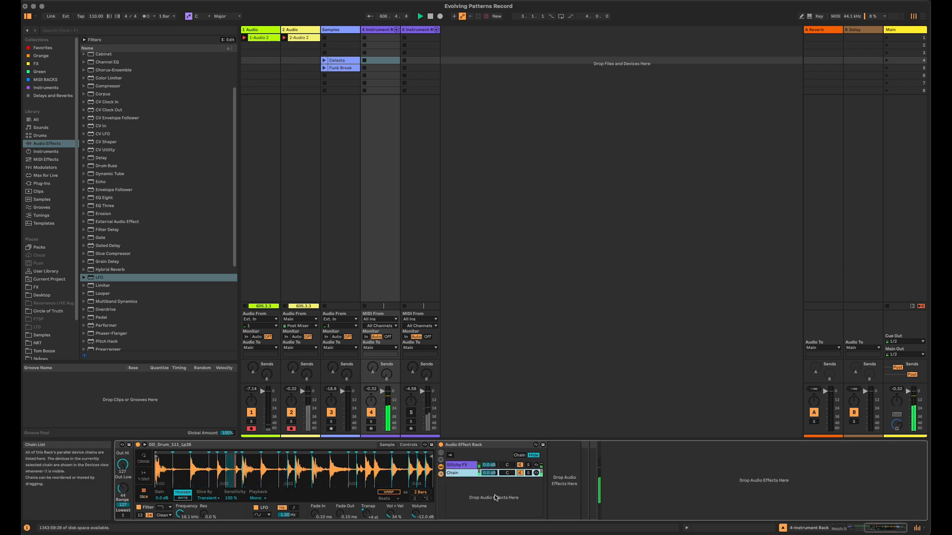
left_click(472, 444)
key("super+r")
type("G")
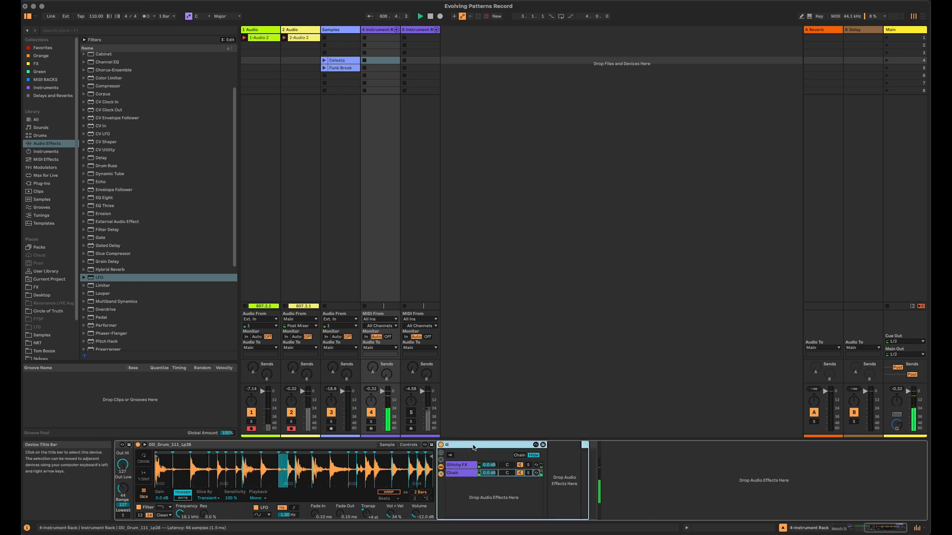
type("litchy FX")
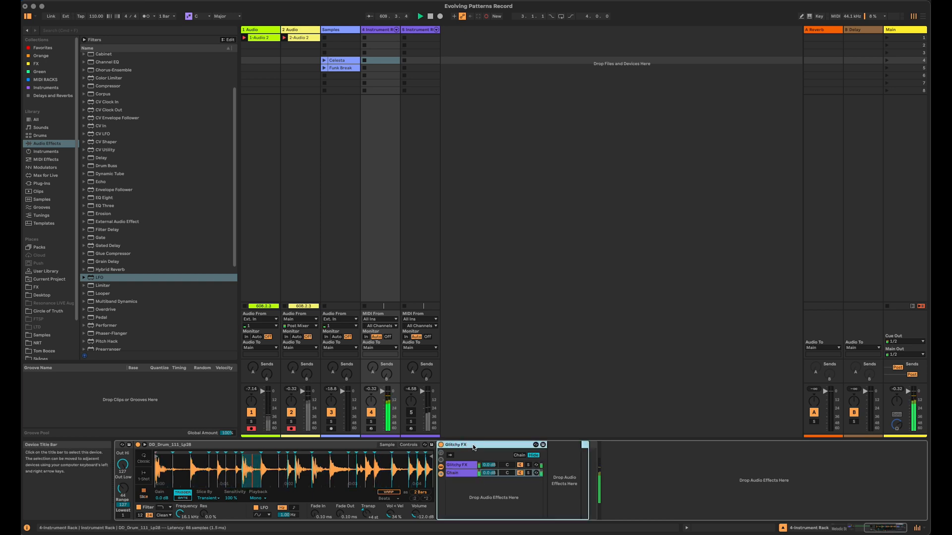
double_click(473, 447)
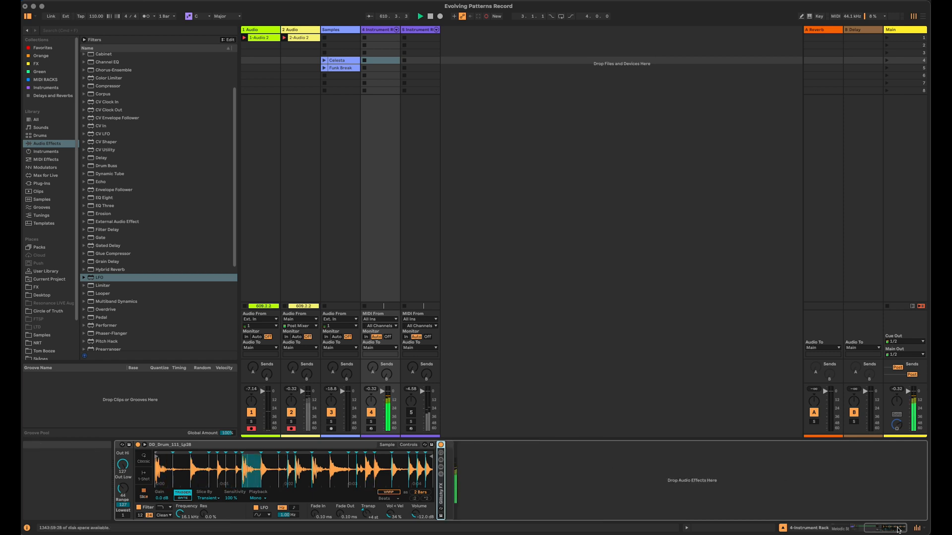
Activate the Complex Grunge Bass chain in track 4's Instrument Rack and reactivate track 5.
left_click_drag(895, 529, 881, 528)
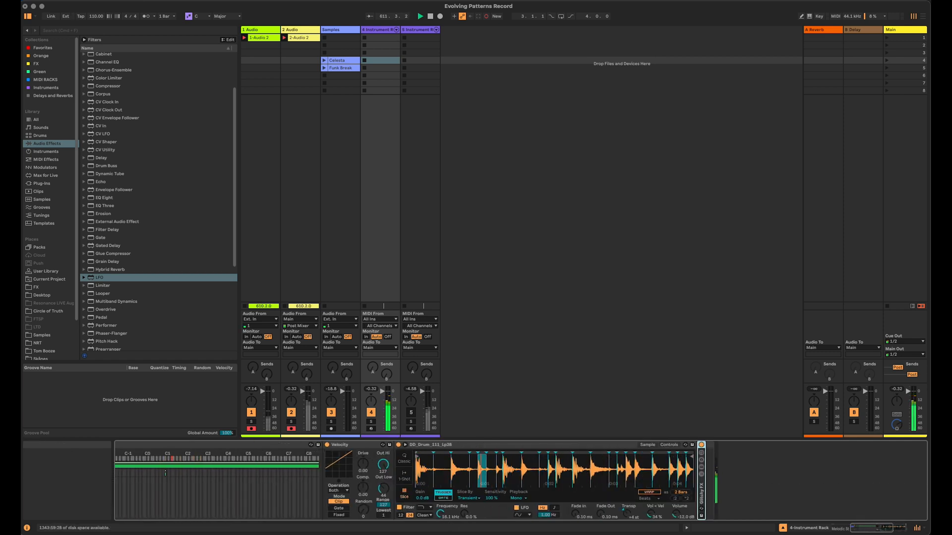
left_click_drag(874, 531, 853, 530)
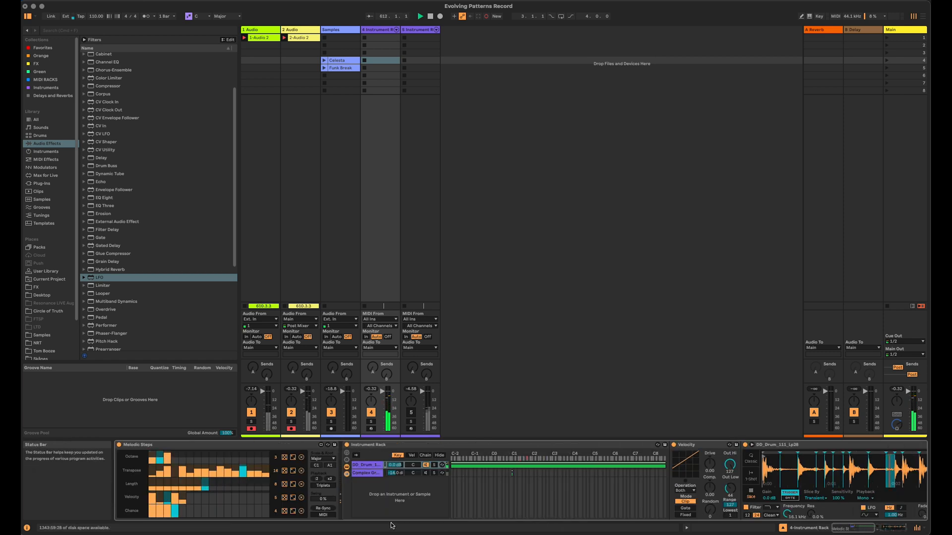
left_click(367, 474)
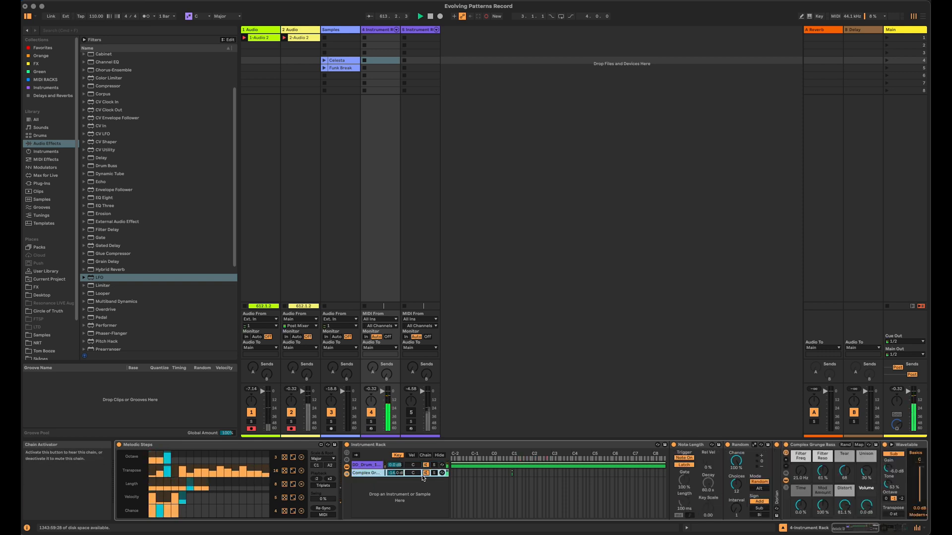
left_click(424, 474)
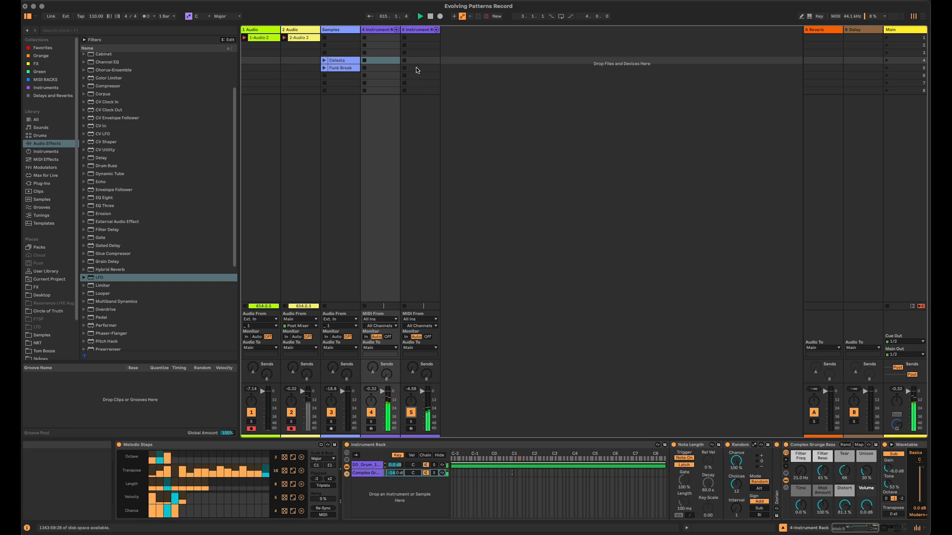
Lower Out Low to its minimum in track 5's Velocity effect and collapse the device.
left_click(417, 29)
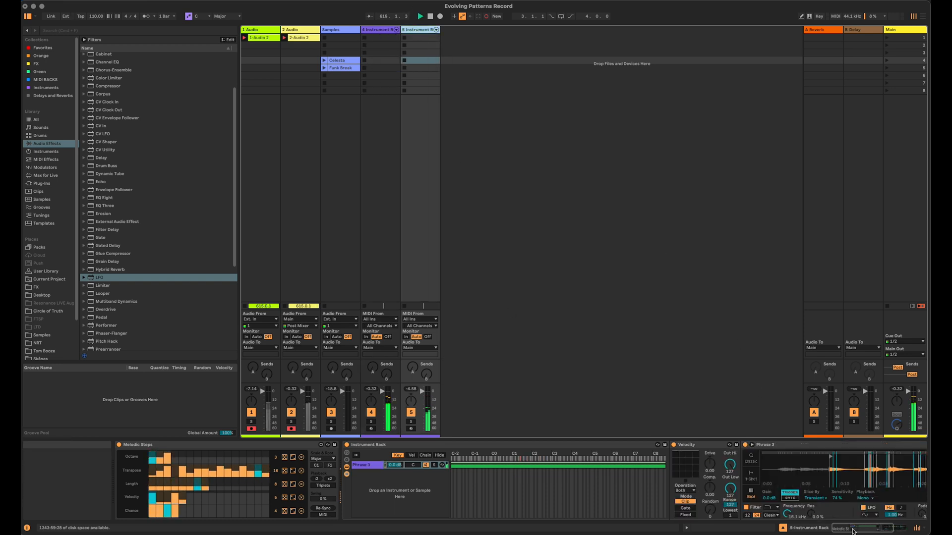
left_click_drag(729, 489, 729, 533)
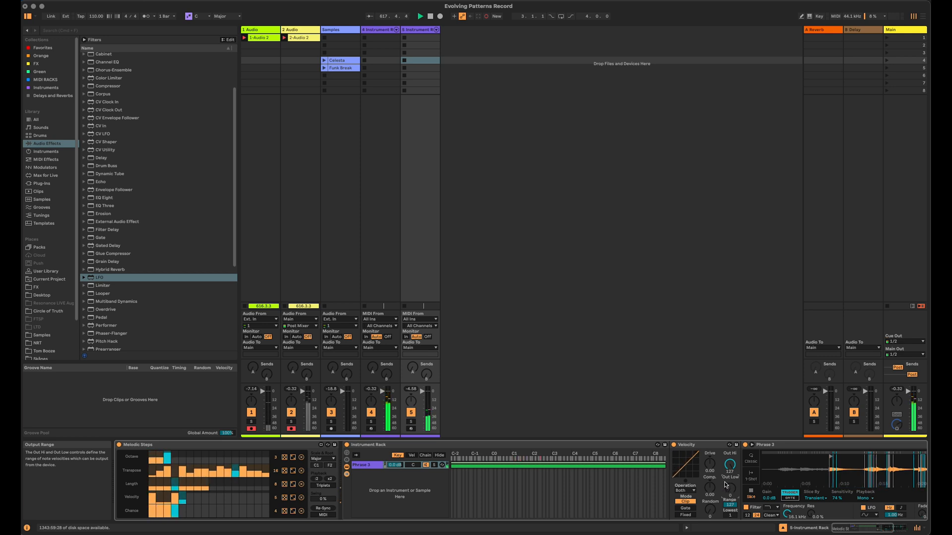
double_click(704, 445)
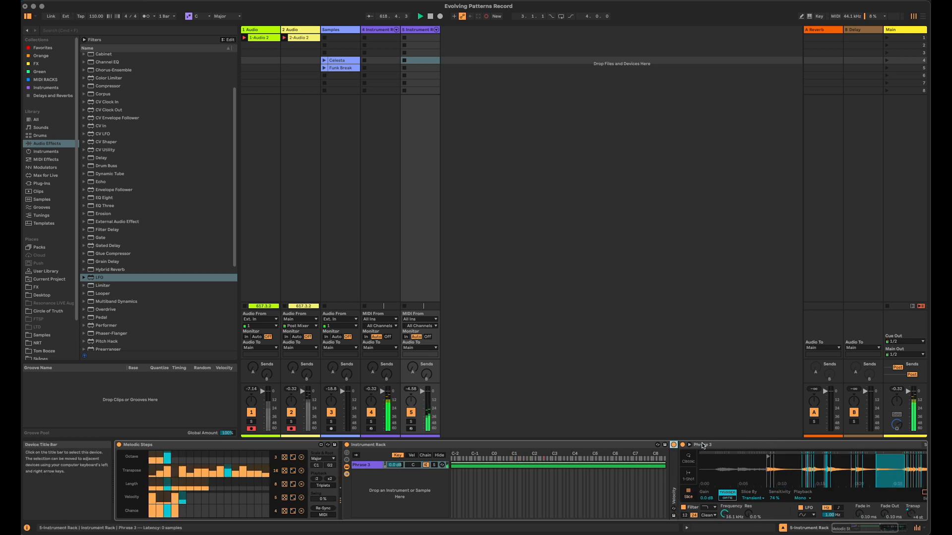
Solo track 5 and add a Hybrid Reverb after its Phrase 3 Simpler.
scroll(841, 510, "right", 3)
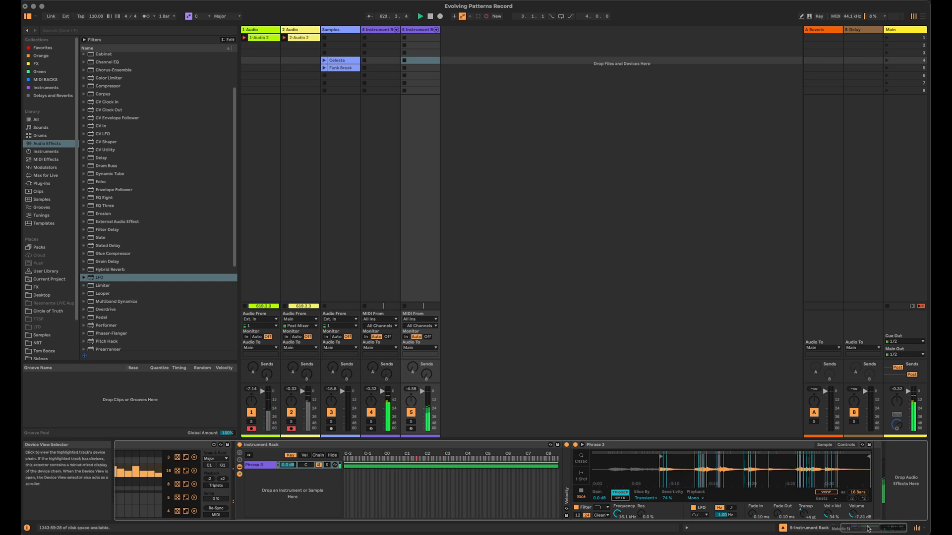
left_click(414, 421)
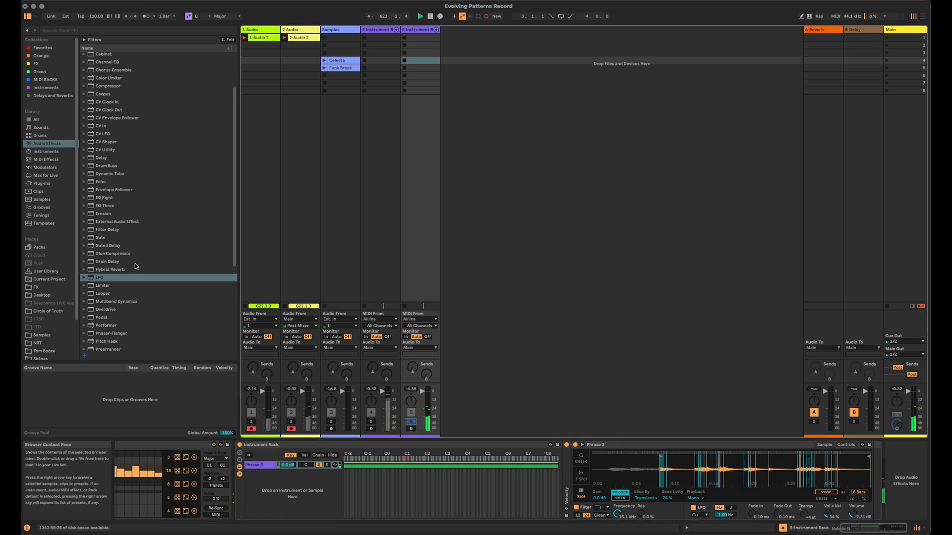
scroll(130, 255, "up", 3)
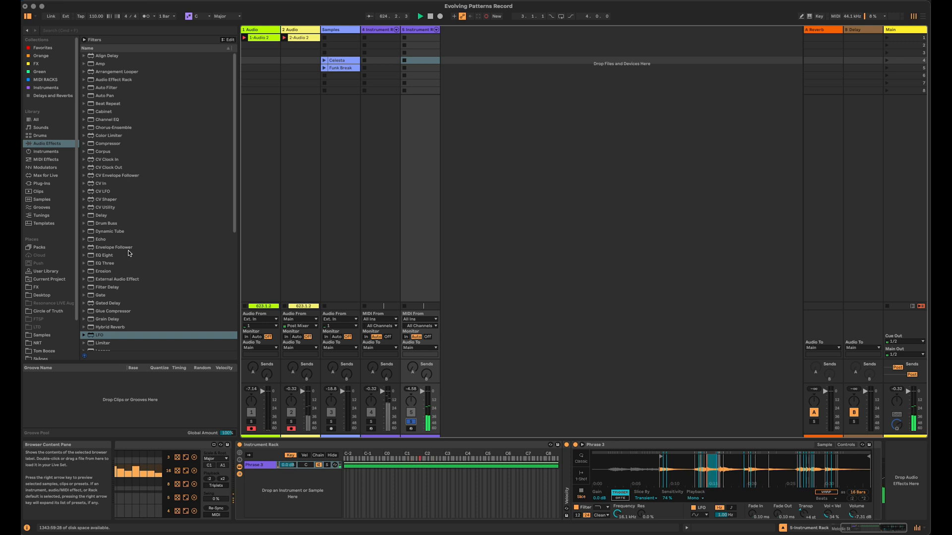
scroll(129, 253, "down", 4)
scroll(129, 254, "down", 3)
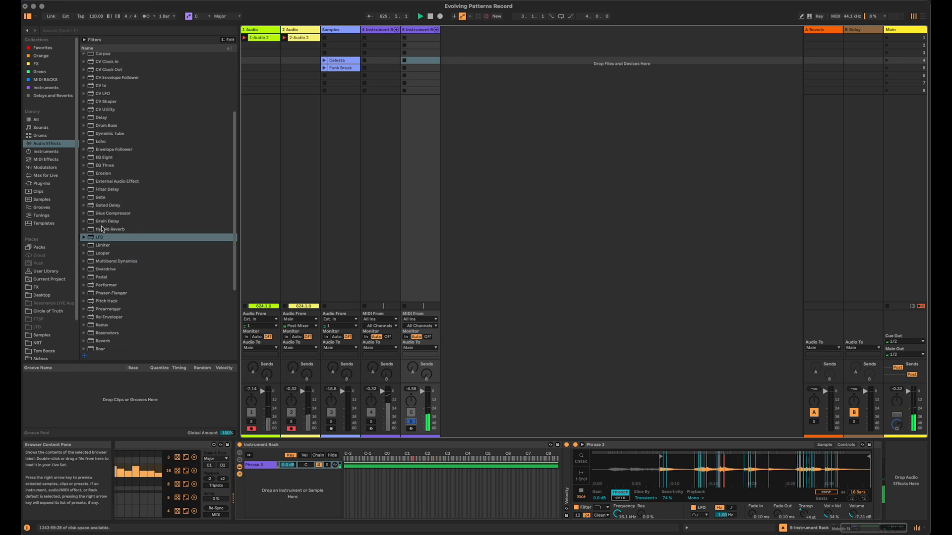
left_click(123, 229)
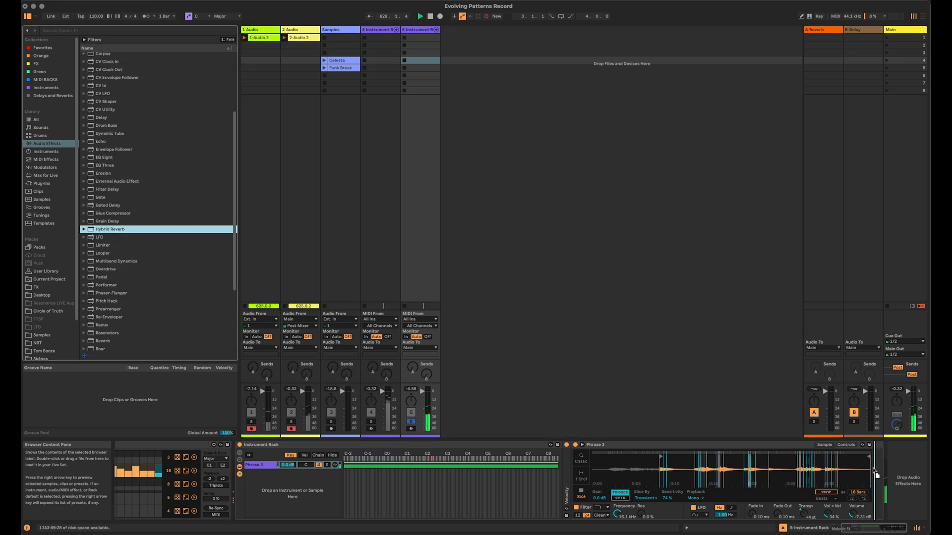
left_click_drag(876, 475, 873, 468)
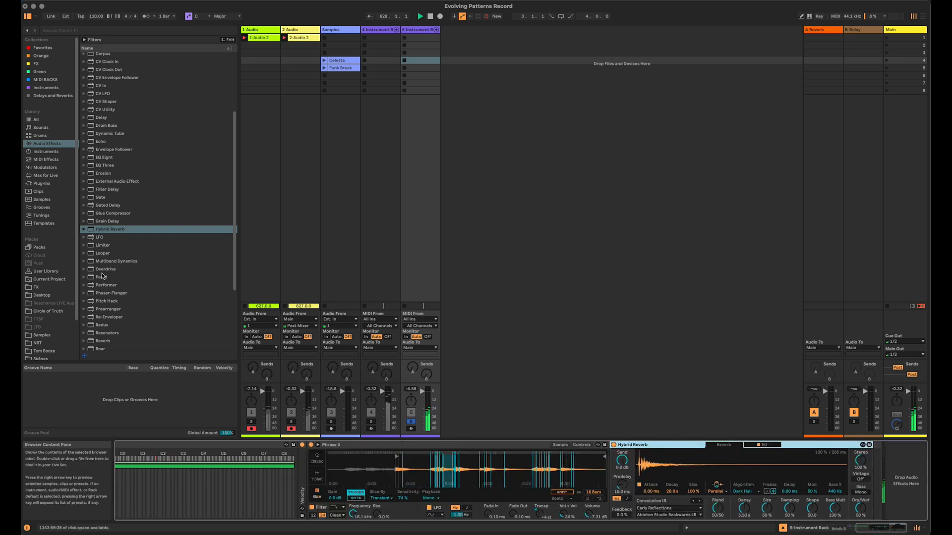
Insert a Gate before the Hybrid Reverb with Threshold about -28.9 dB, Return 0.00 dB and Floor at -inf dB.
scroll(107, 268, "up", 3)
left_click_drag(101, 240, 453, 318)
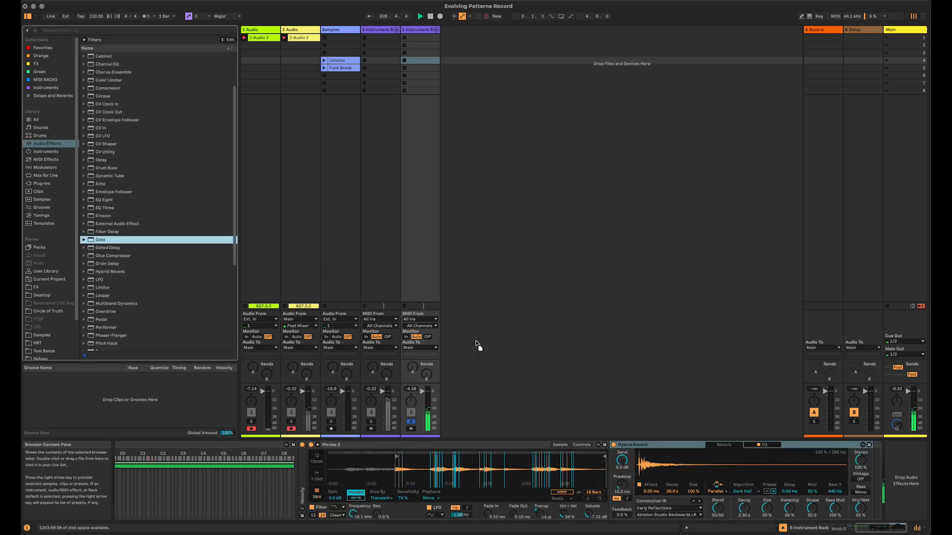
left_click_drag(602, 446, 611, 456)
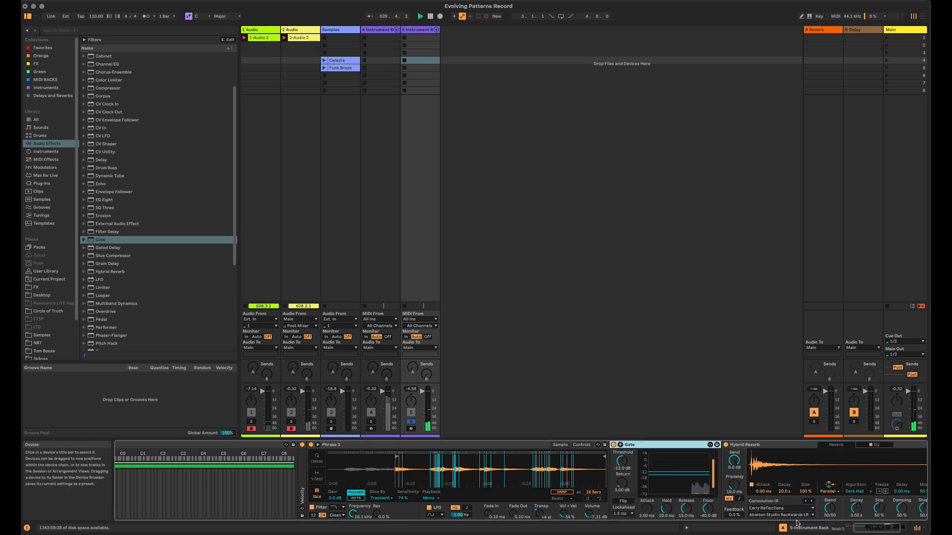
left_click(892, 529)
left_click_drag(510, 482, 510, 500)
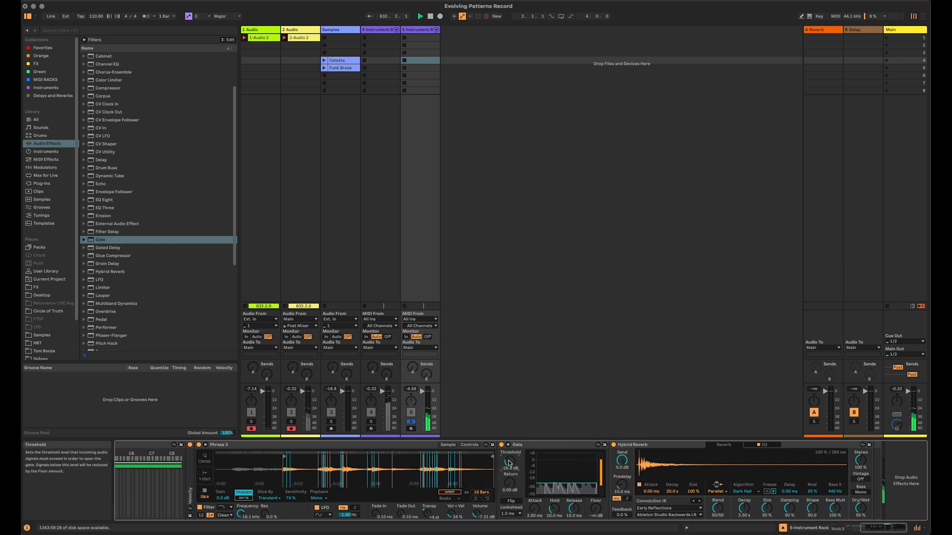
Lengthen the Hybrid Reverb's decay, set Dry/Wet to 100 % and shape its EQ with a low cut and a high cut around 4.38 kHz.
left_click_drag(744, 508, 744, 505)
left_click_drag(860, 507, 860, 475)
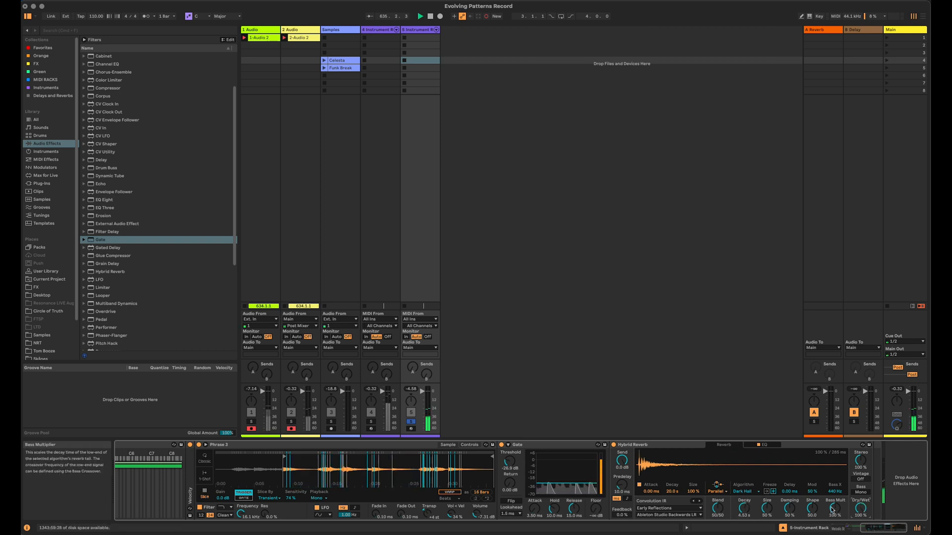
left_click(772, 445)
left_click_drag(679, 502, 746, 495)
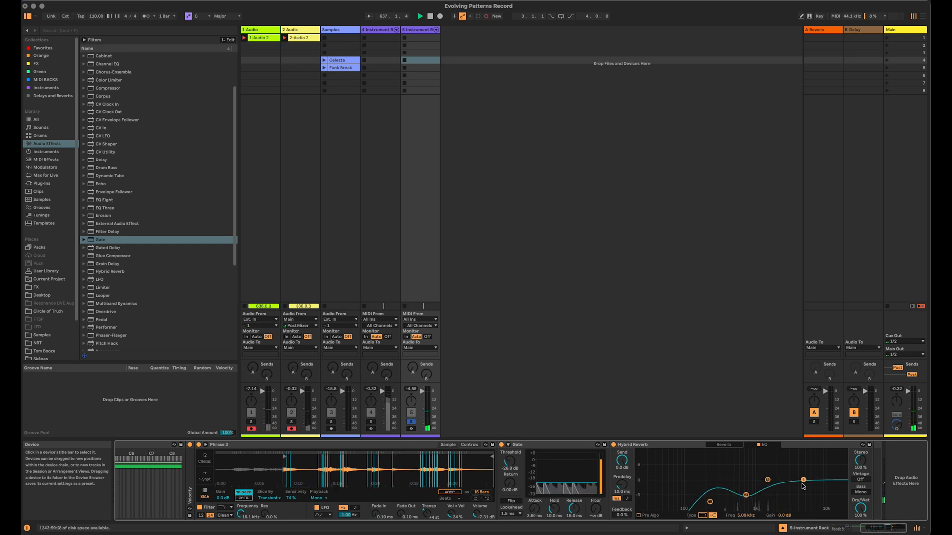
left_click_drag(803, 480, 795, 490)
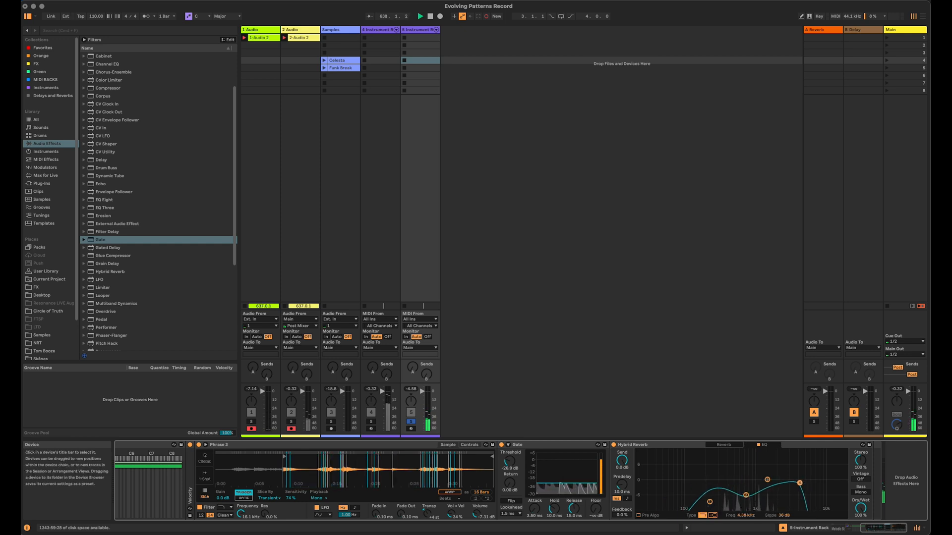
left_click(731, 446)
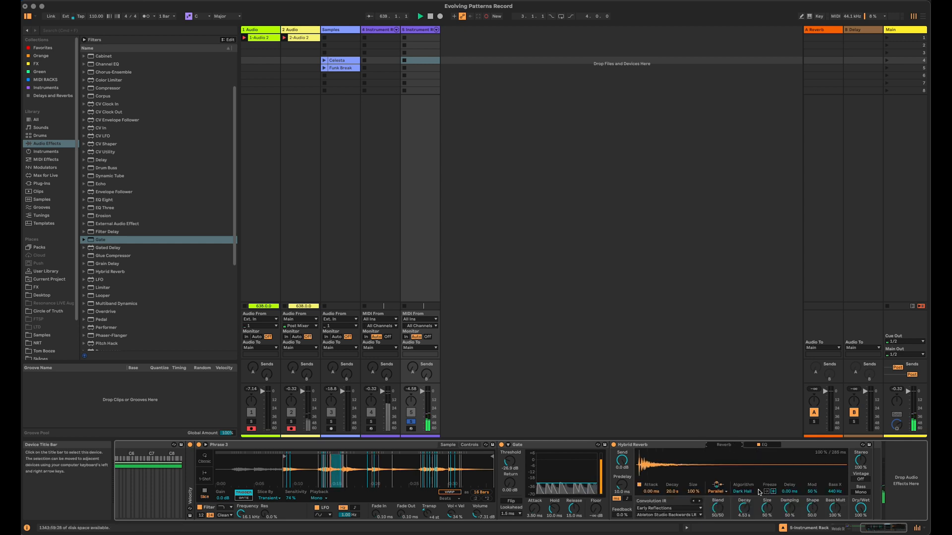
Group the Gate and Hybrid Reverb into an Audio Effect Rack and add an empty second chain.
left_click(568, 446)
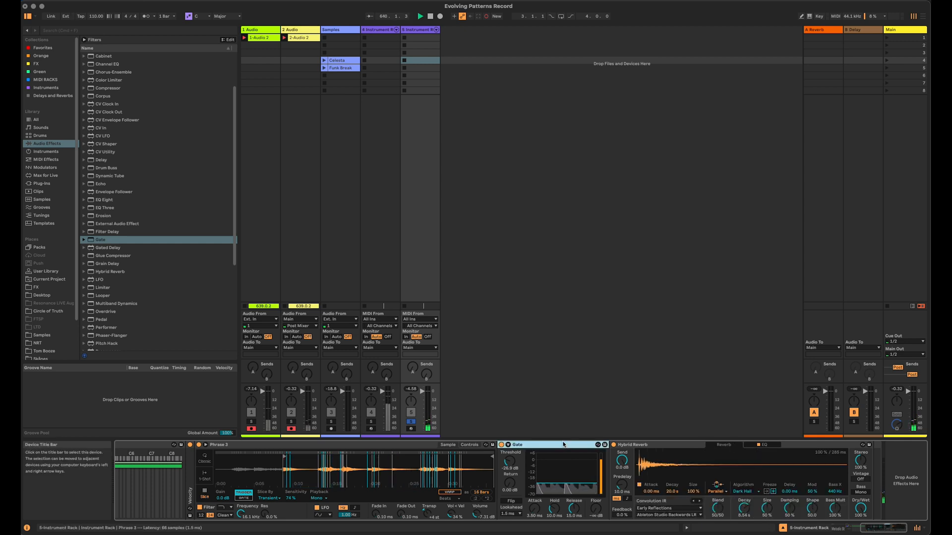
left_click(677, 446)
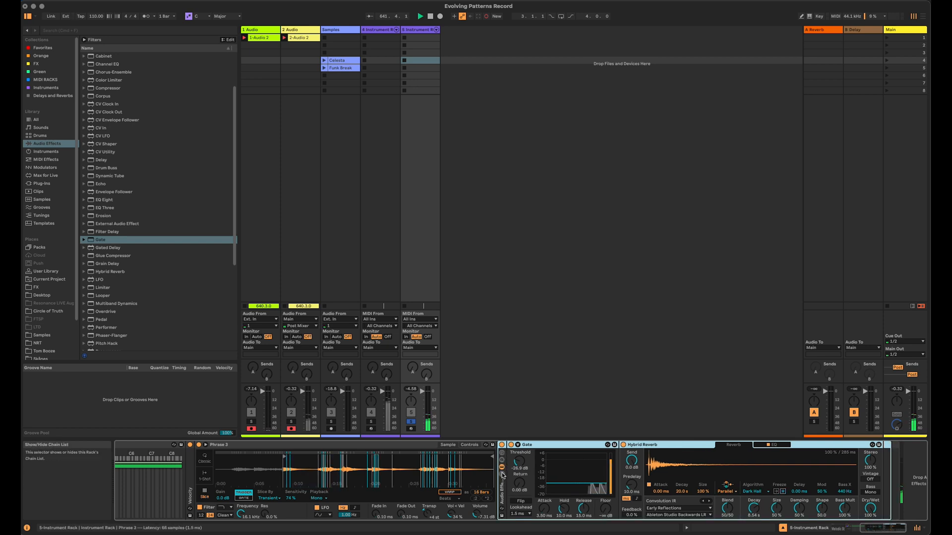
key("super+g")
left_click(528, 490)
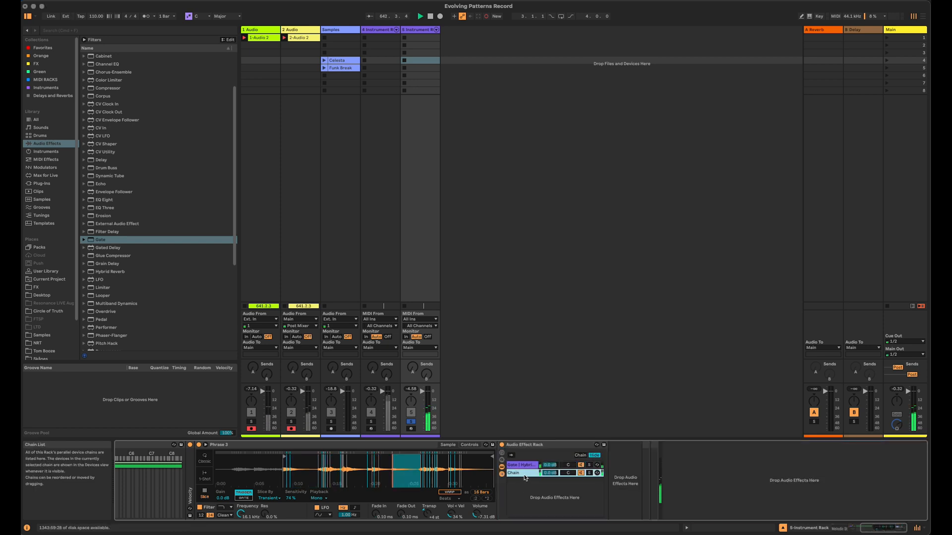
Unsolo track 5 and collapse its Instrument Rack.
left_click(411, 422)
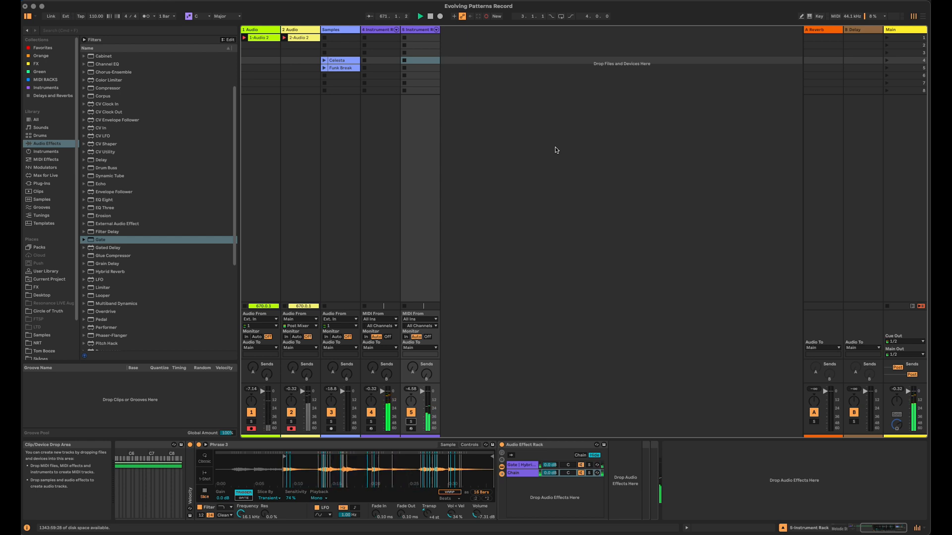
scroll(595, 471, "left", 10)
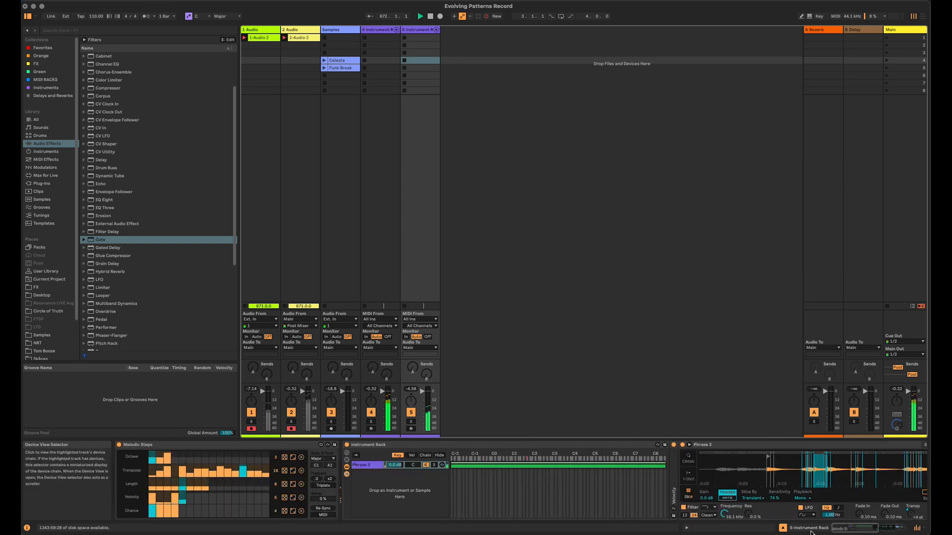
double_click(446, 444)
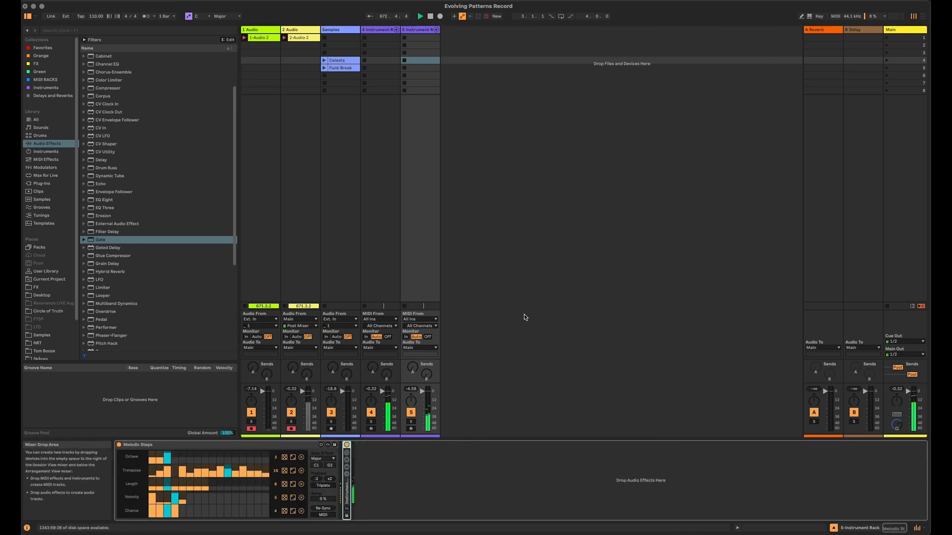